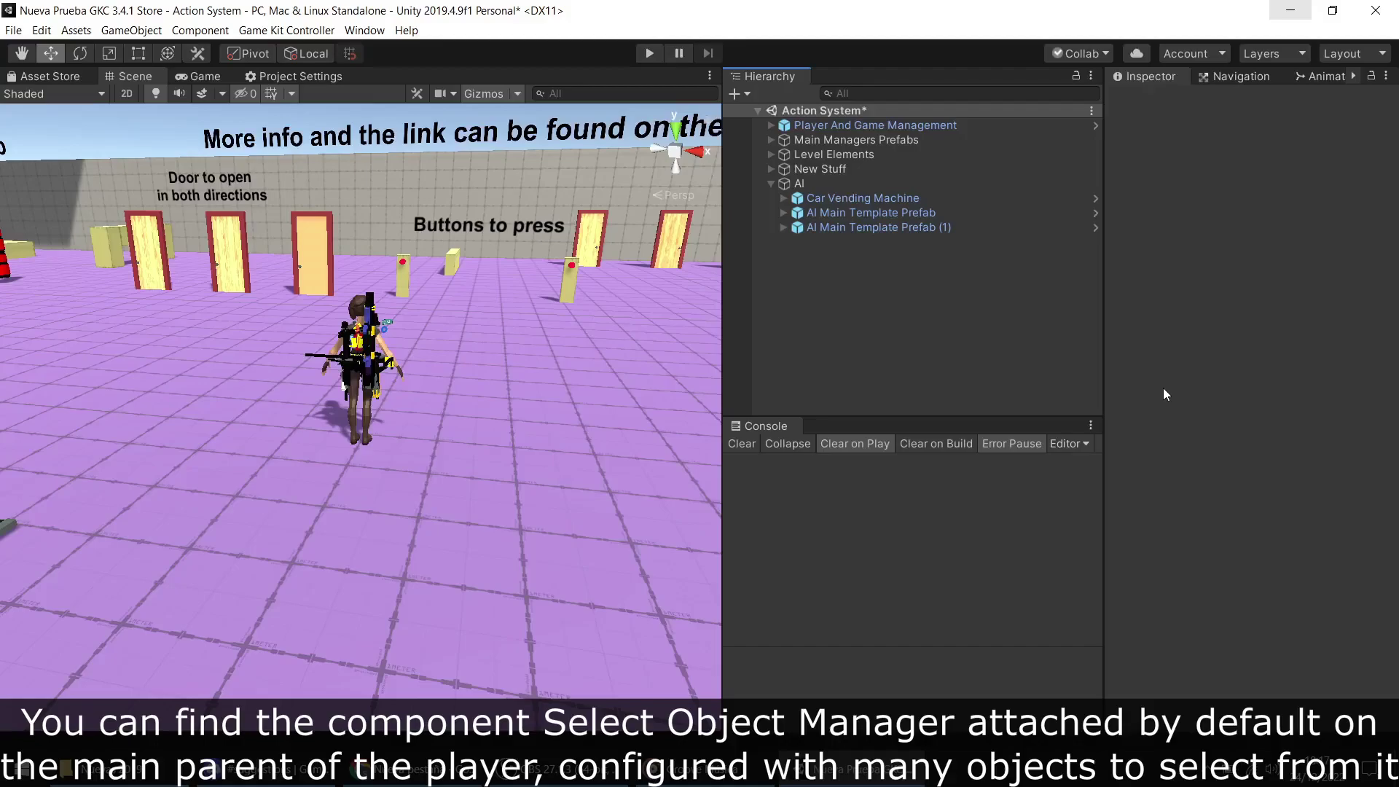
Step: Select Player And Game Management, widen the Inspector, and show the object-to-select info list
click(1048, 128)
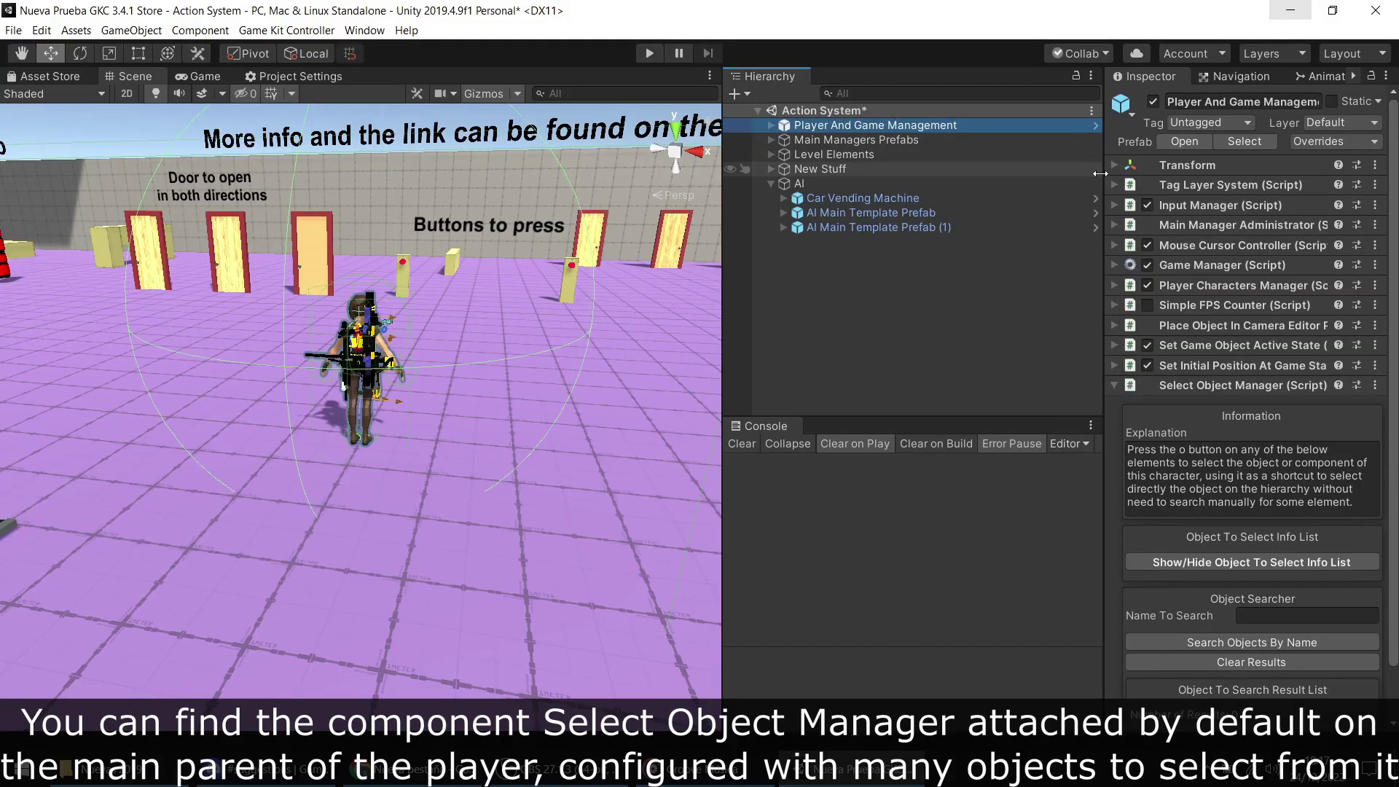
drag(1100, 173, 690, 174)
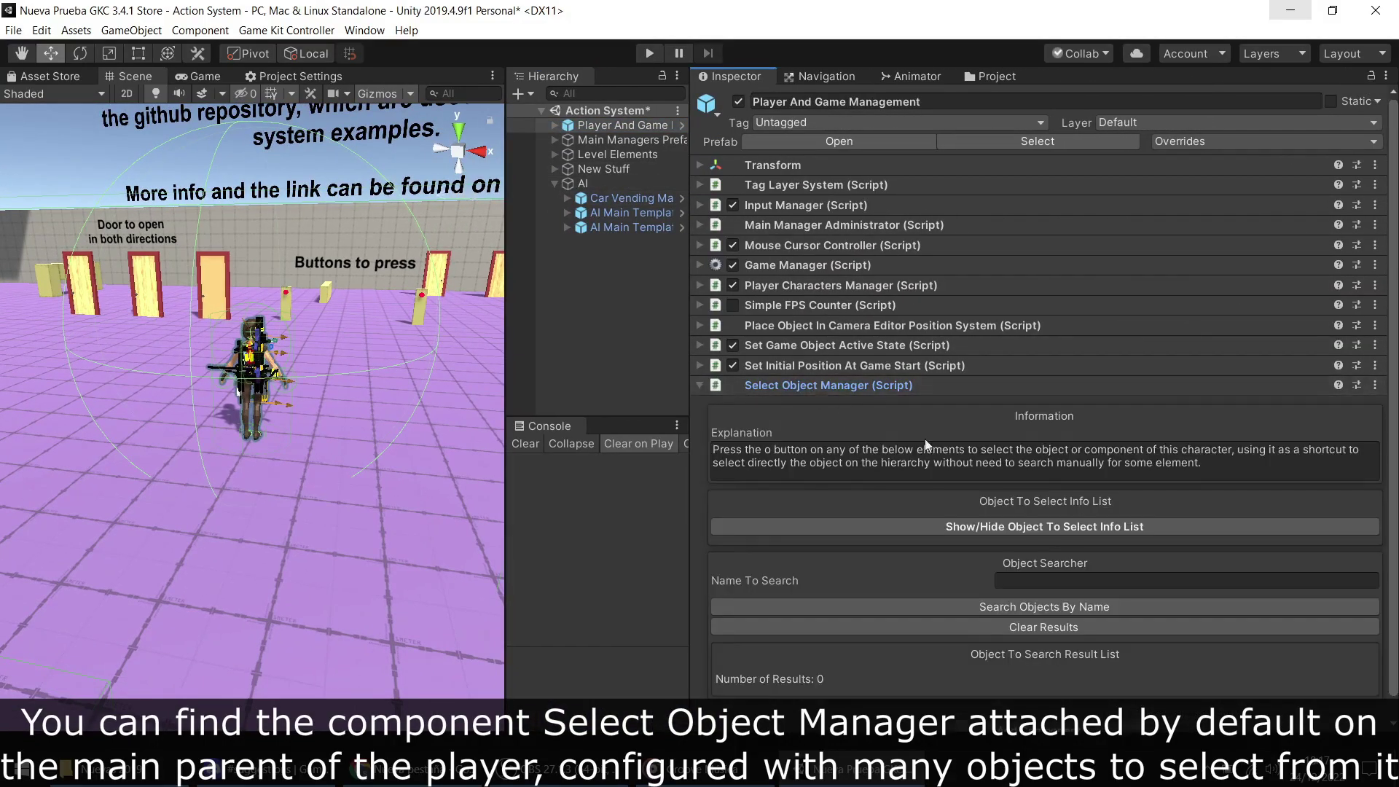
click(1058, 504)
Step: Browse to the Main HUD entry, locate its object in the Hierarchy, then reselect Player And Game Management
scroll(1058, 504, down, 5)
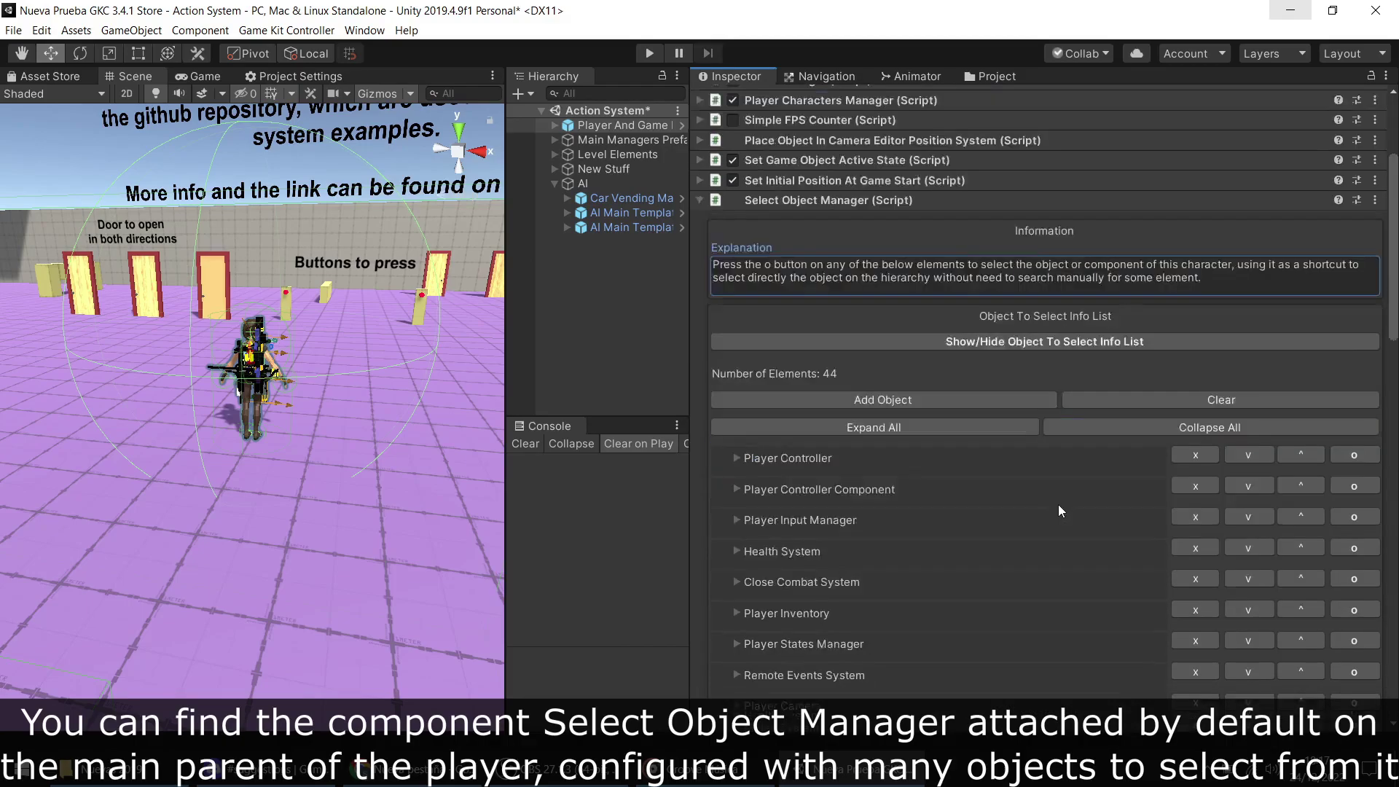
scroll(1058, 504, down, 10)
scroll(1058, 505, down, 10)
scroll(1057, 505, down, 10)
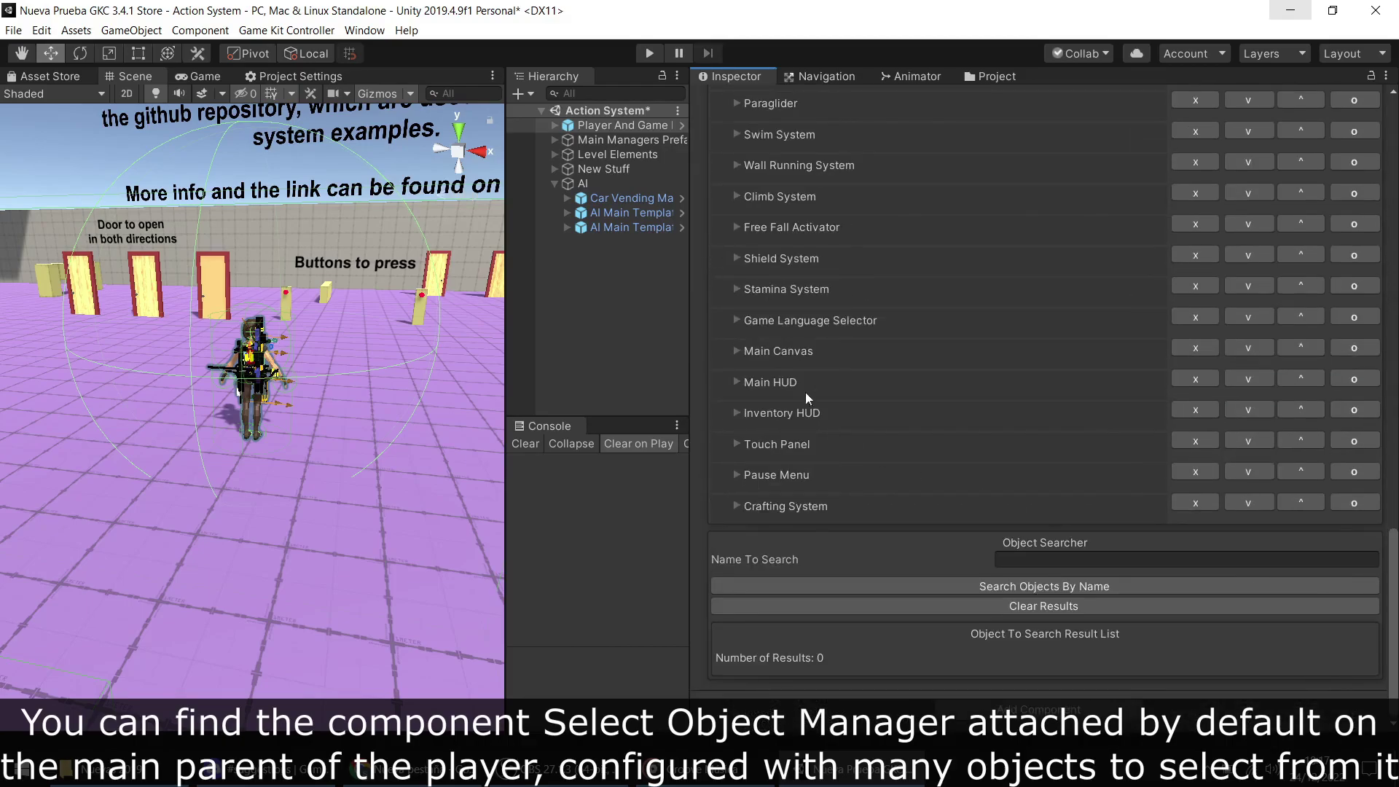
click(785, 383)
click(1071, 446)
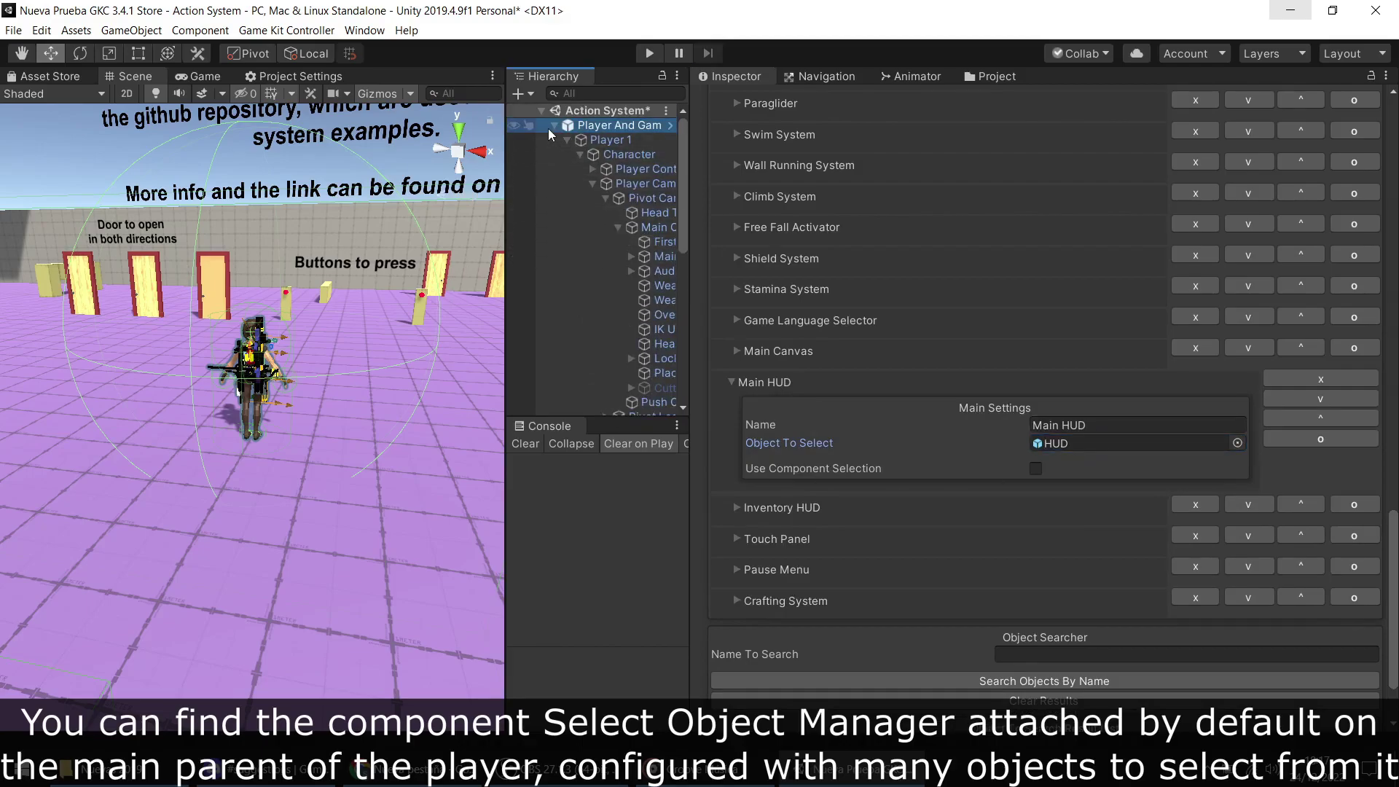
click(555, 127)
click(556, 127)
Step: Hide the info list and search the selectable objects for 'player'
scroll(969, 312, down, 5)
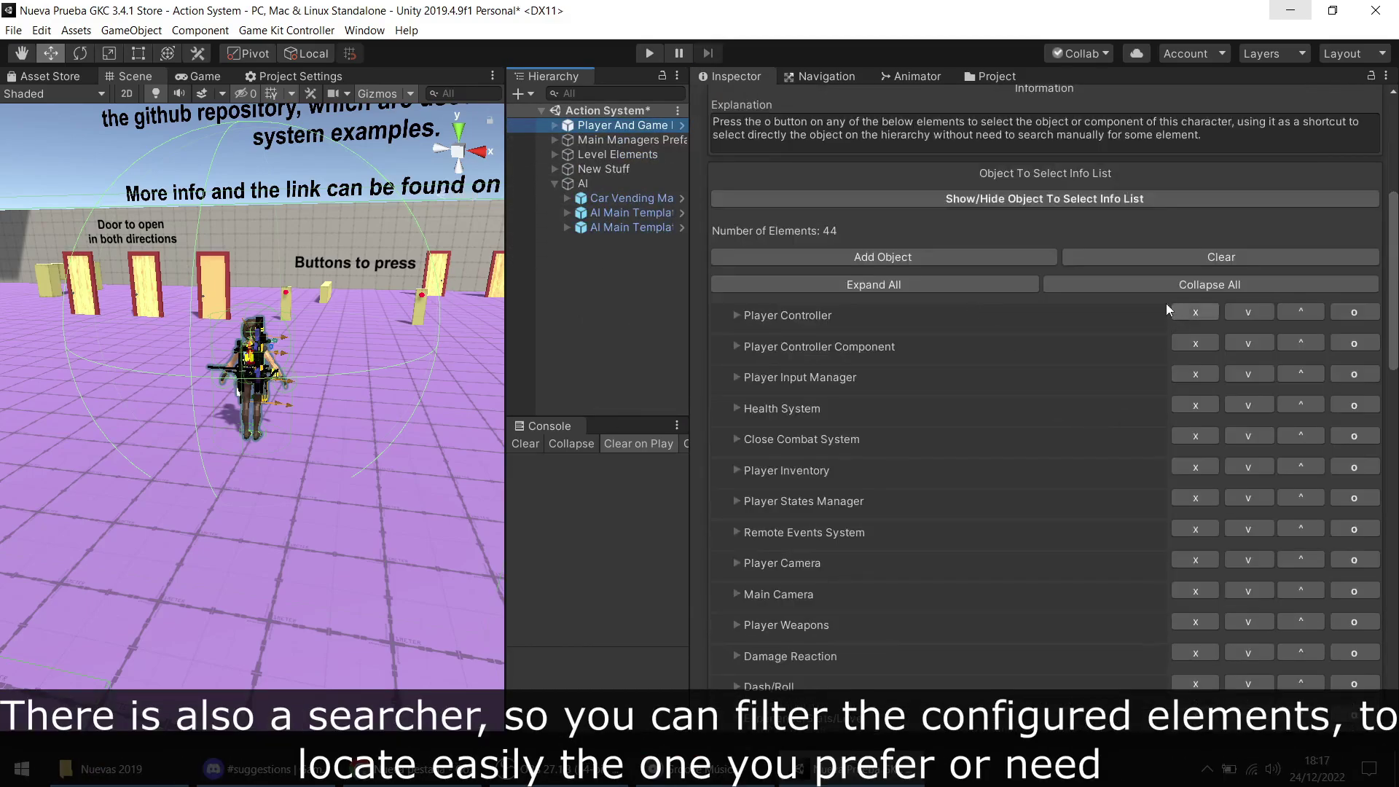
click(1040, 201)
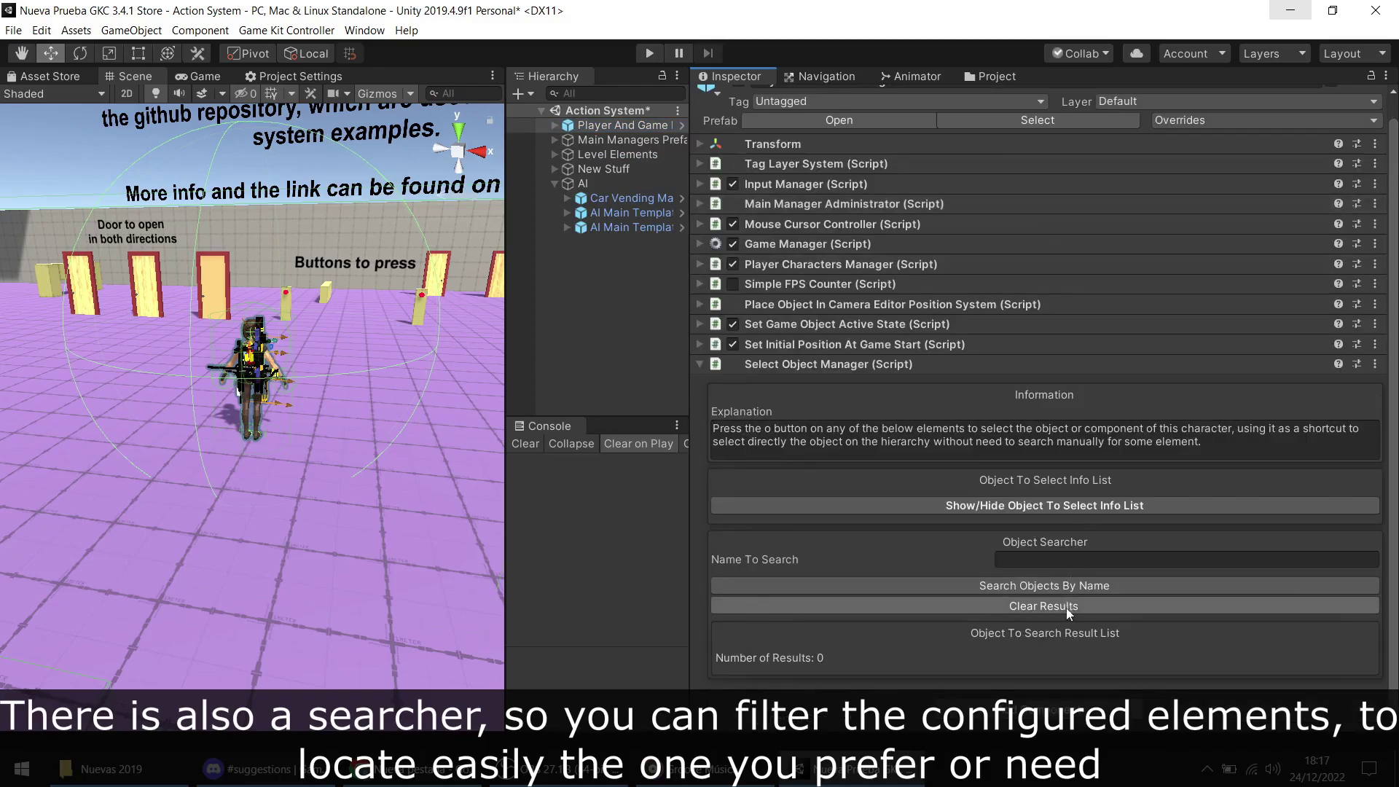
text(player)
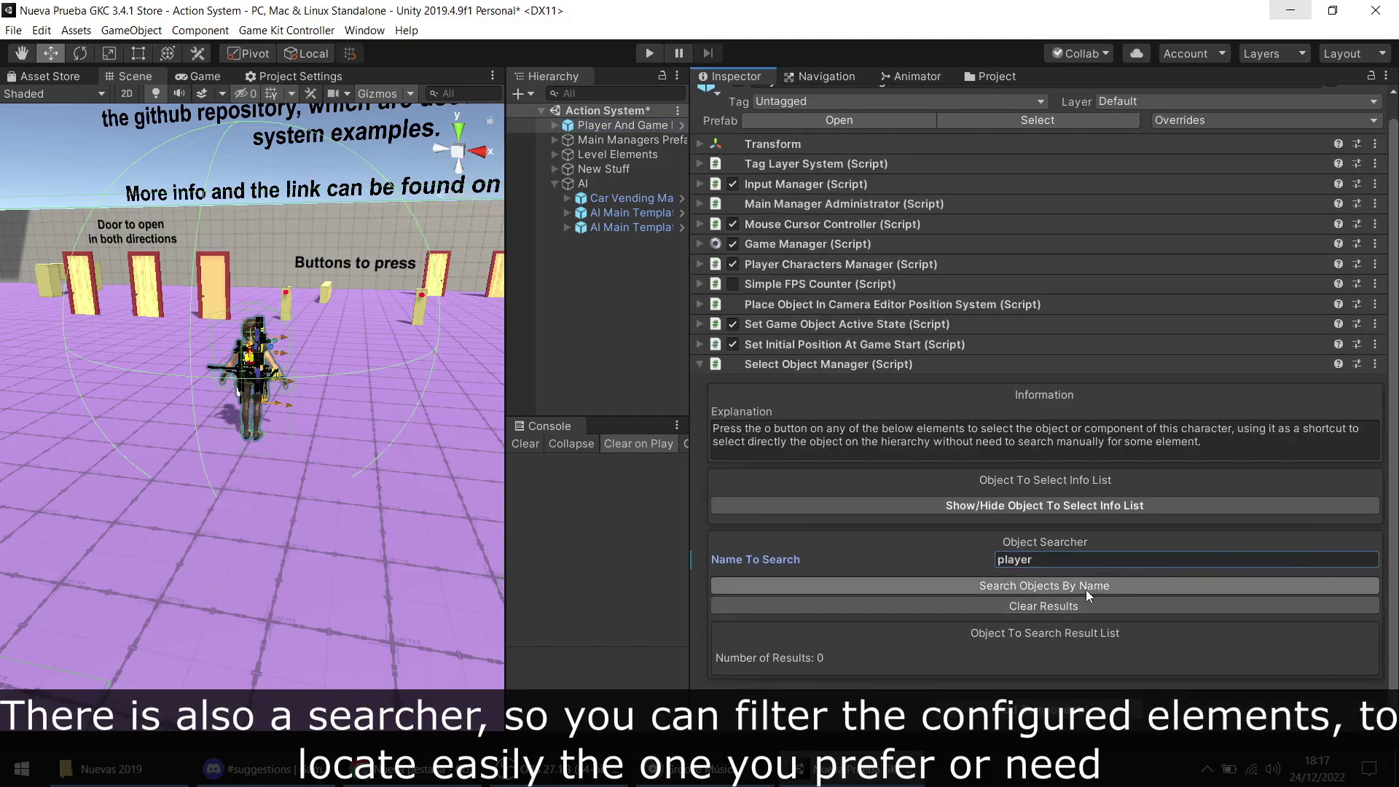
click(1086, 587)
Step: Jump to the Player Controller match, then return to Player And Game Management
scroll(1086, 588, down, 5)
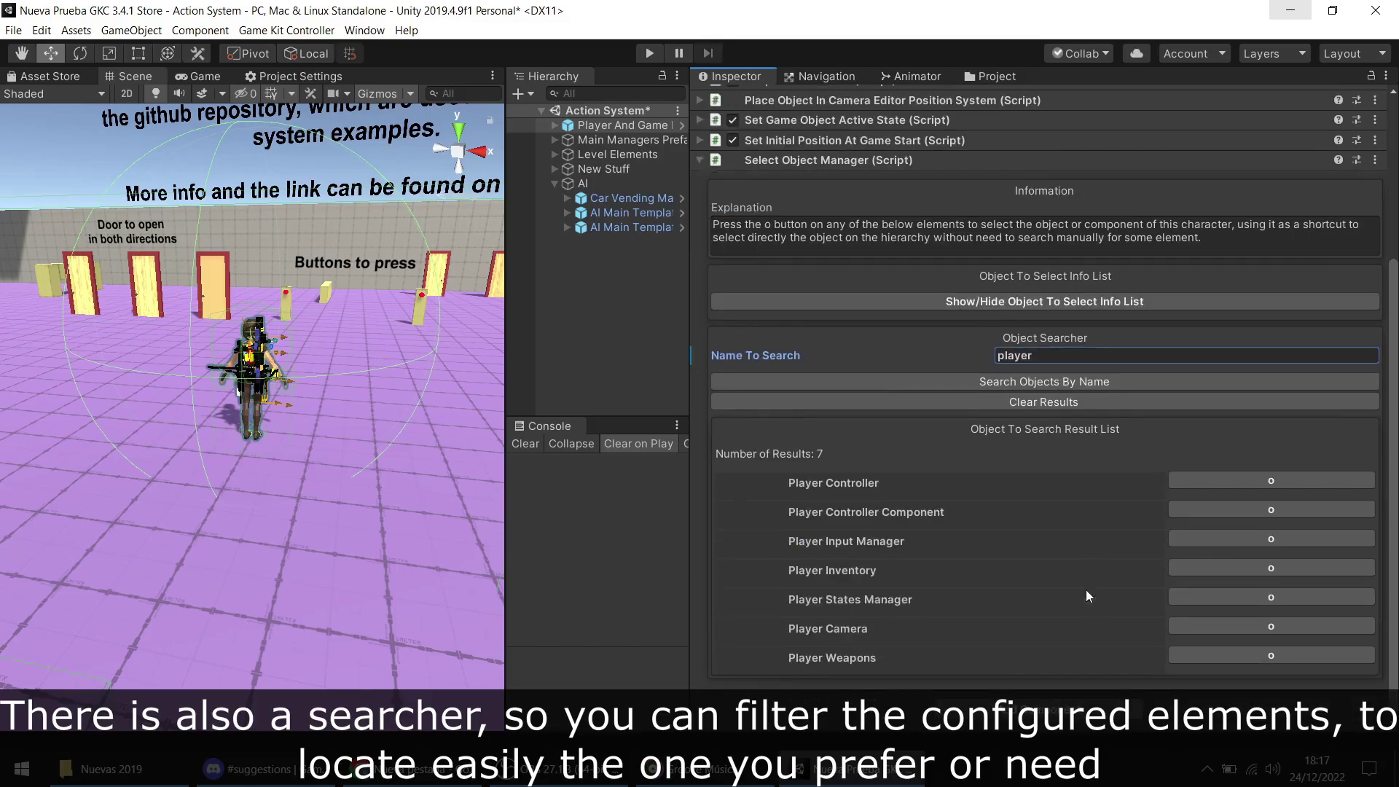
click(1250, 479)
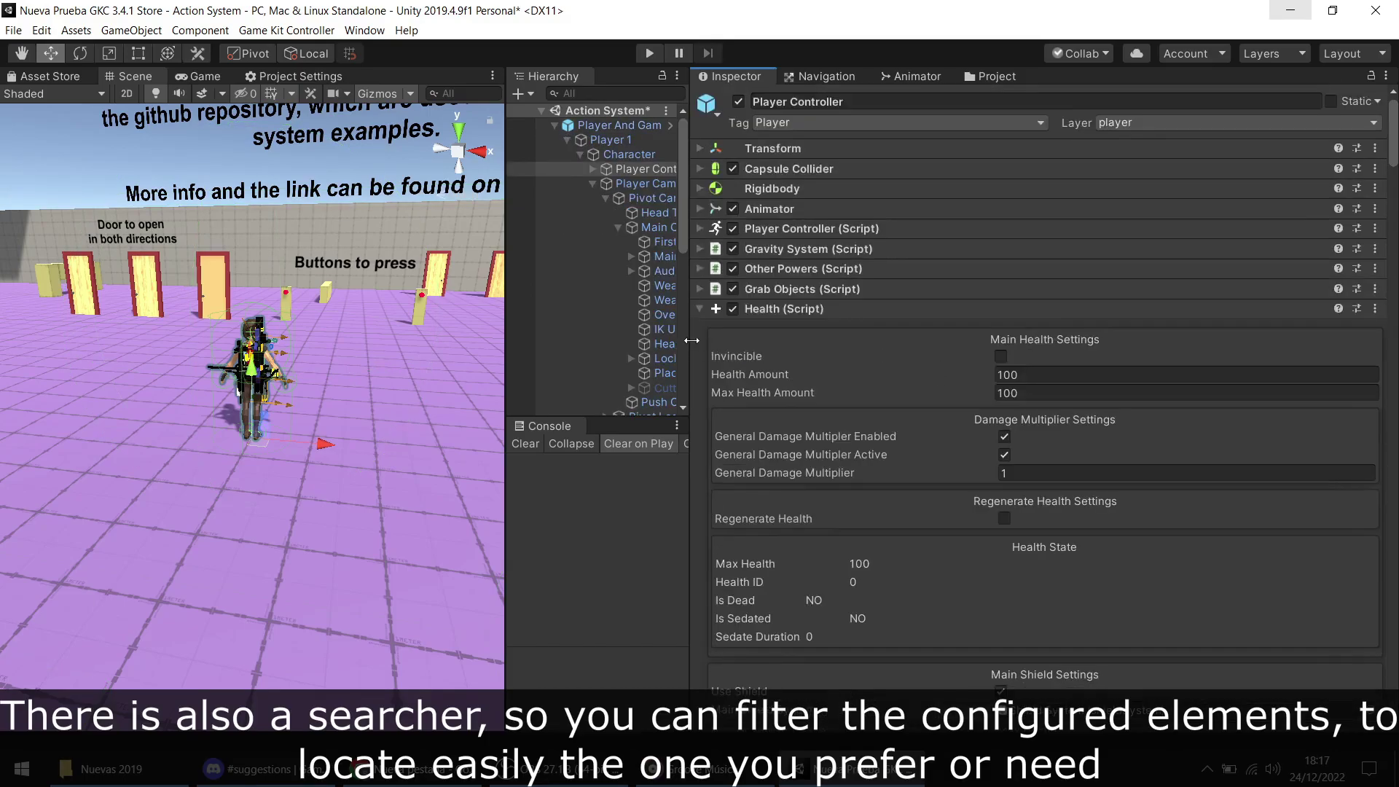
drag(692, 341, 860, 340)
click(592, 184)
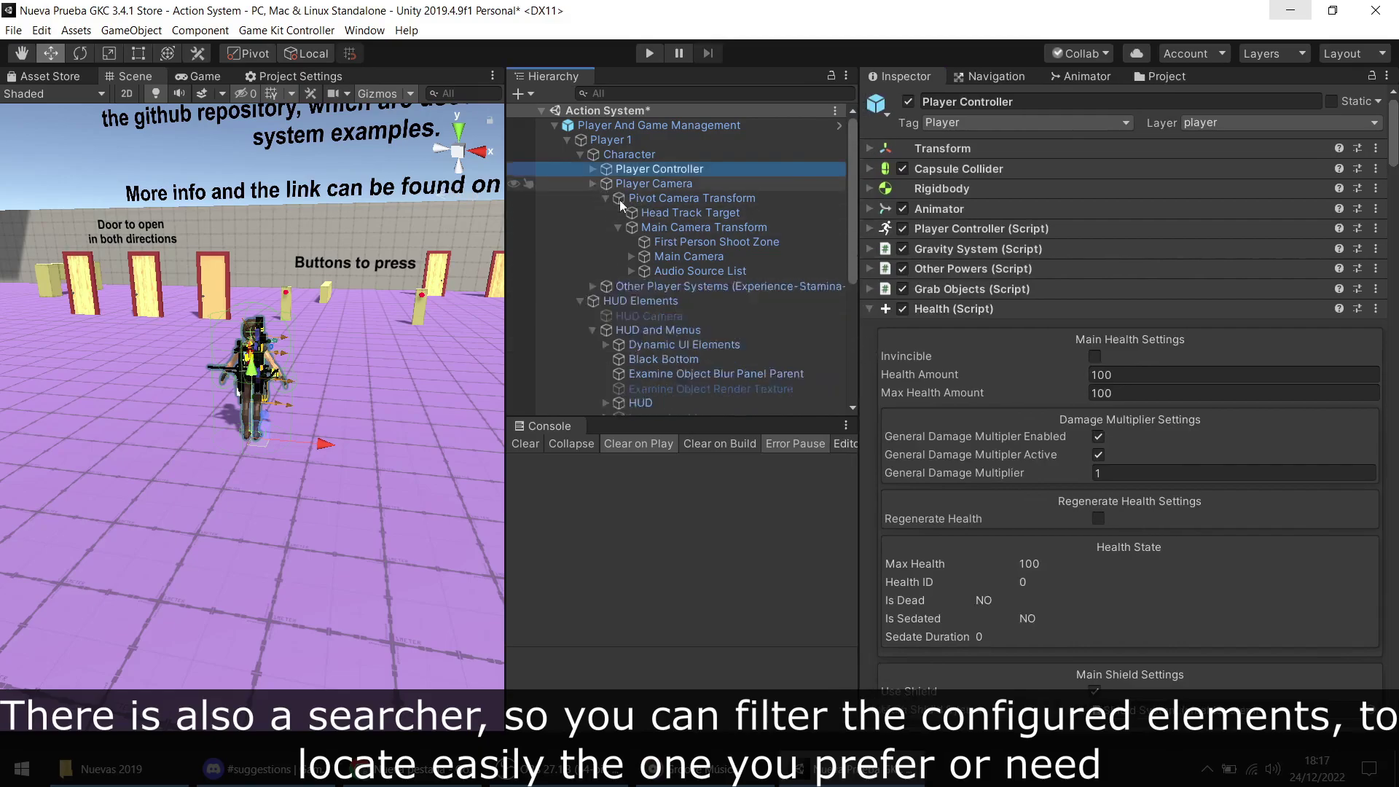
click(656, 125)
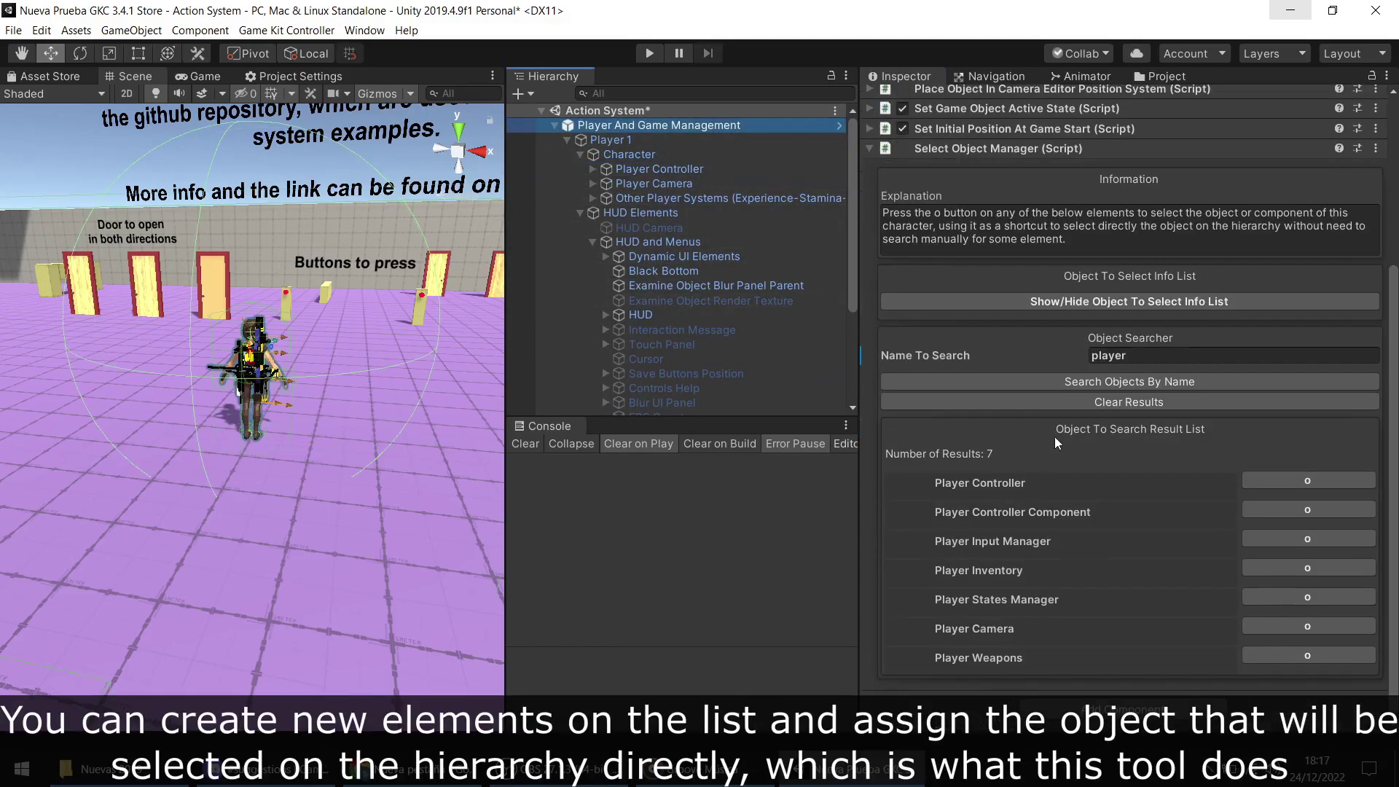
Step: Jump to the Player Inventory match, then return to Player And Game Management
click(1305, 571)
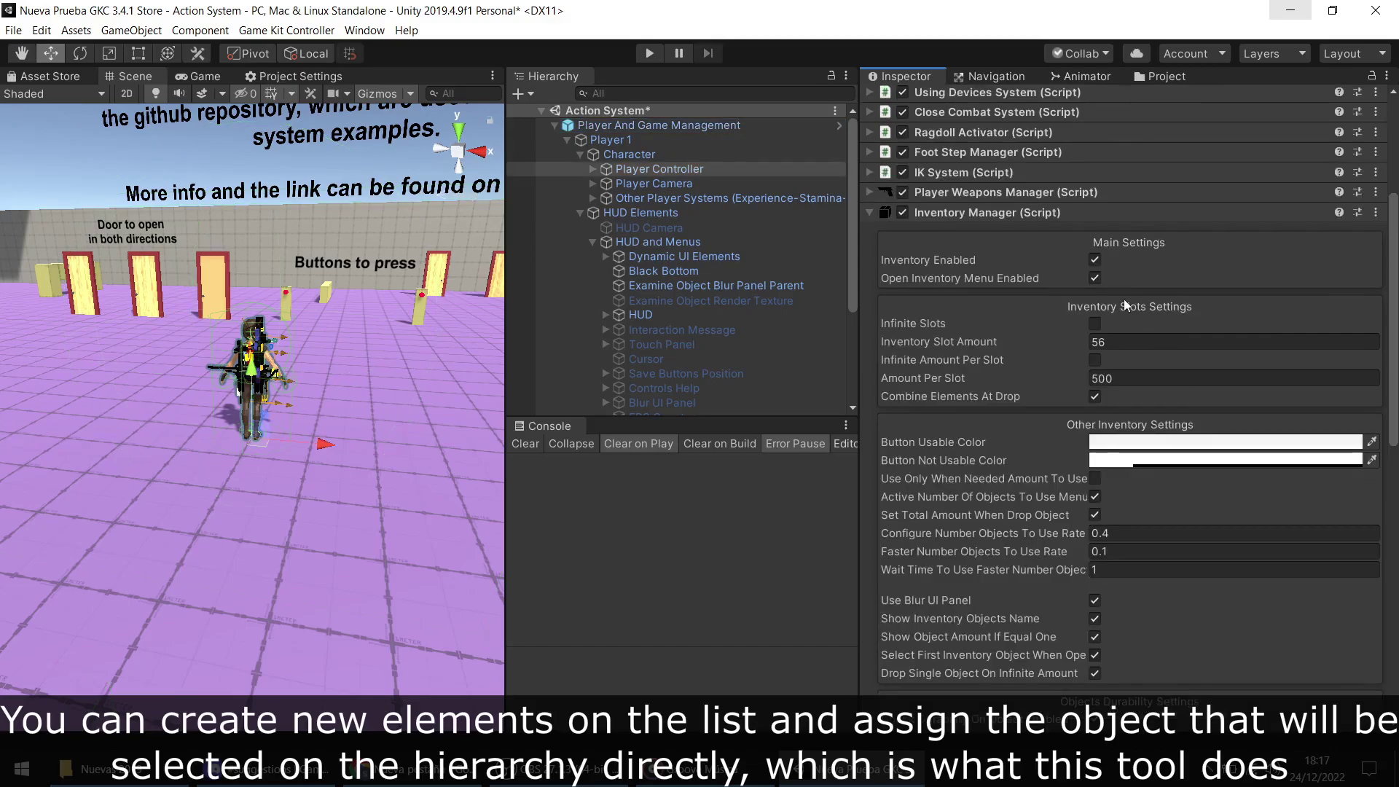
scroll(1123, 299, down, 5)
scroll(1122, 305, up, 10)
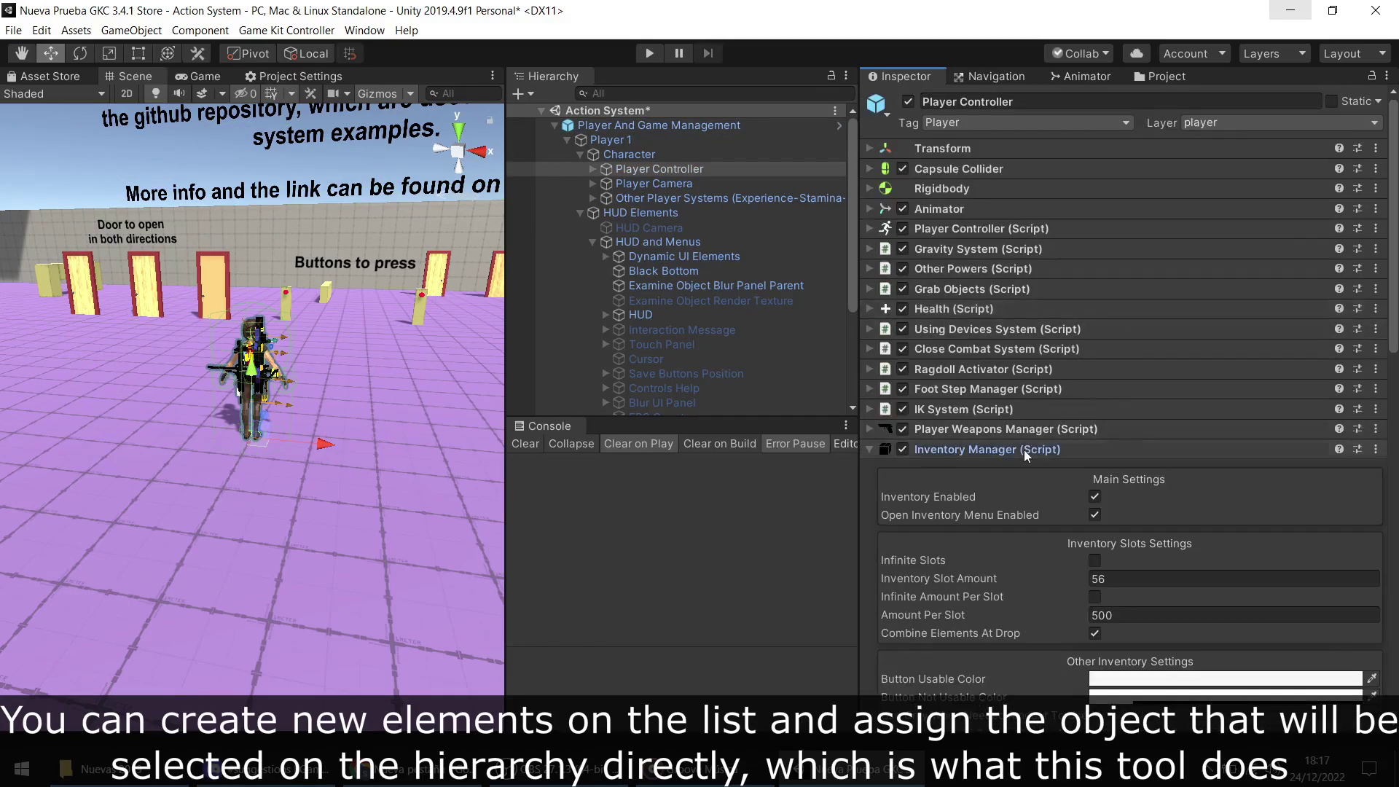
click(1024, 449)
click(707, 129)
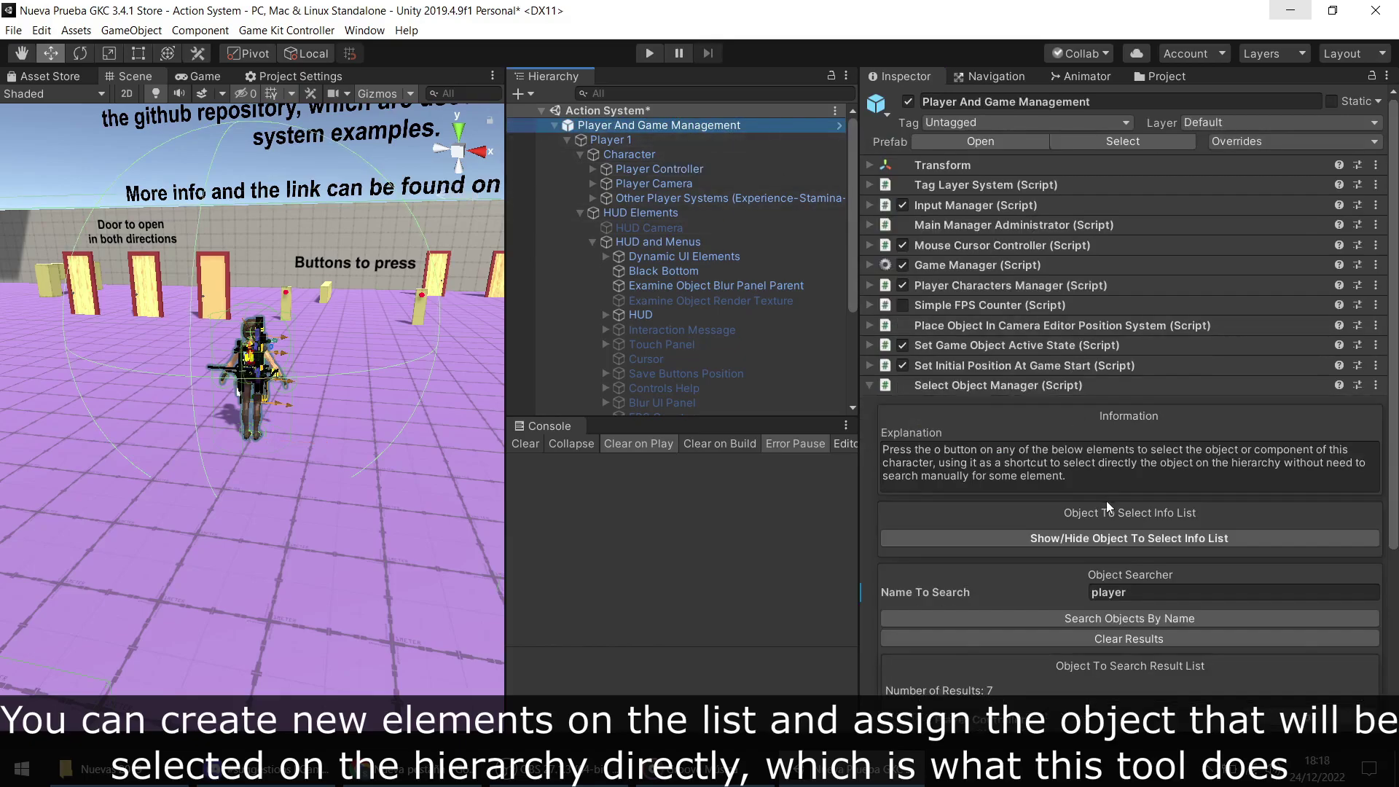
scroll(1106, 501, down, 3)
Step: Search the selectable objects for 'camera'
click(1132, 357)
text(camera)
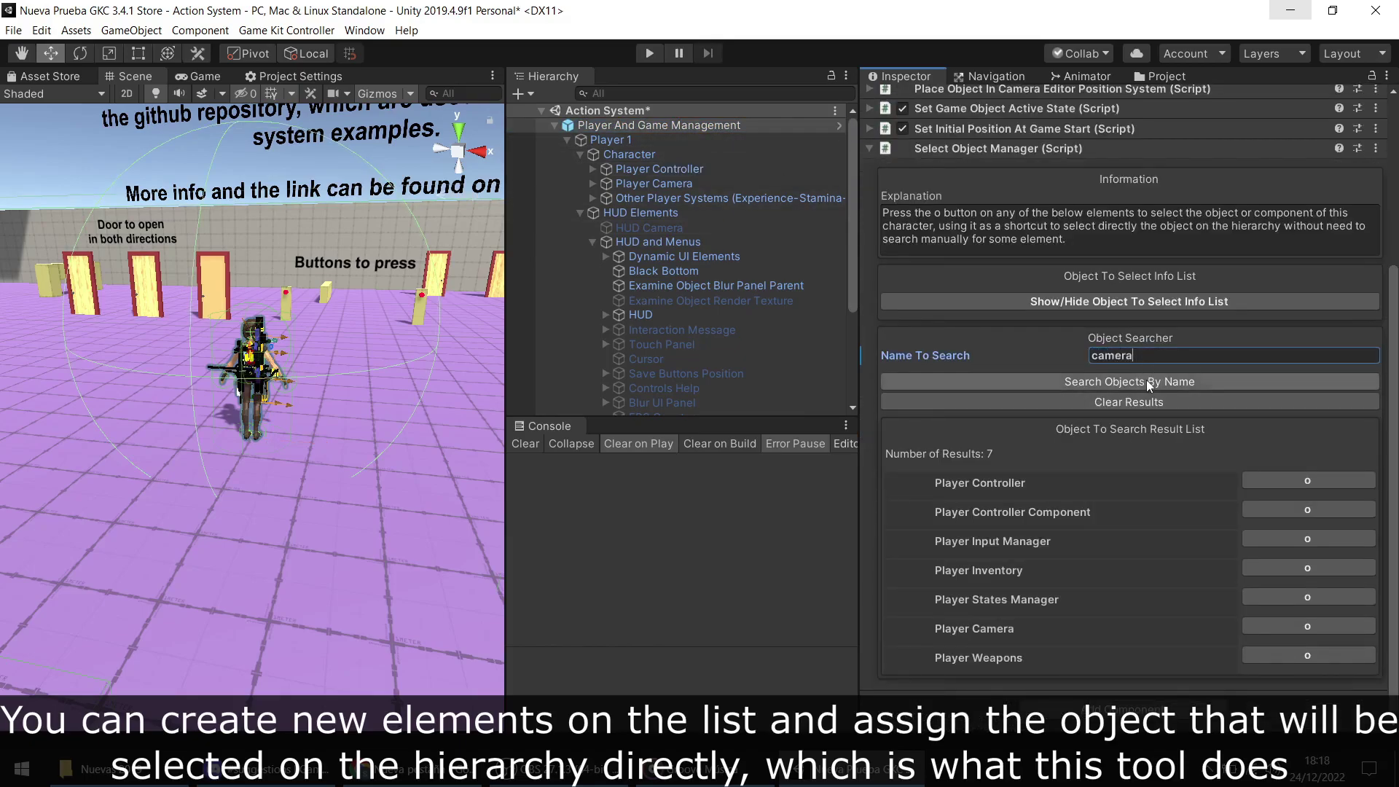
click(1146, 381)
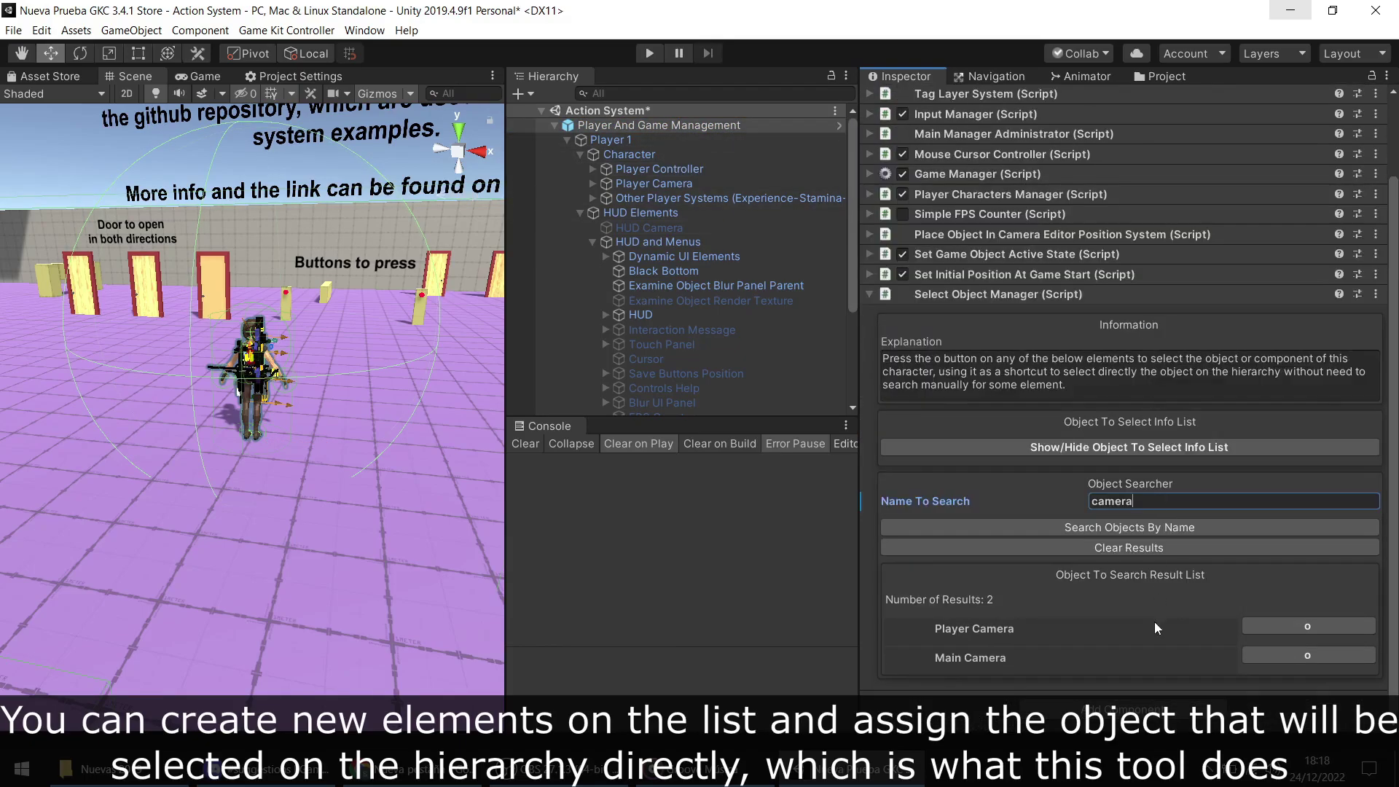
Step: Jump to the Player Camera result, then return to Player And Game Management
click(1310, 625)
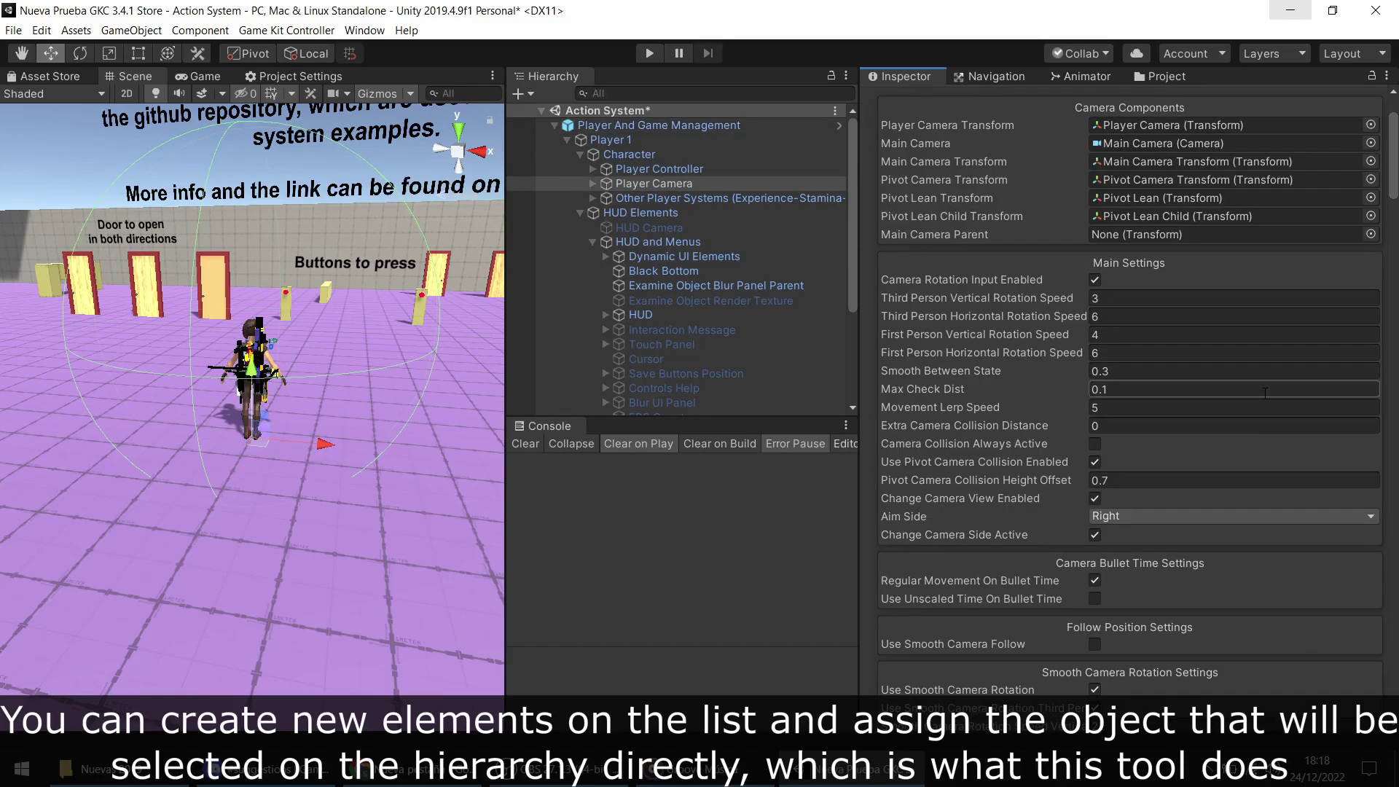
scroll(1265, 403, down, 10)
scroll(1265, 403, down, 10)
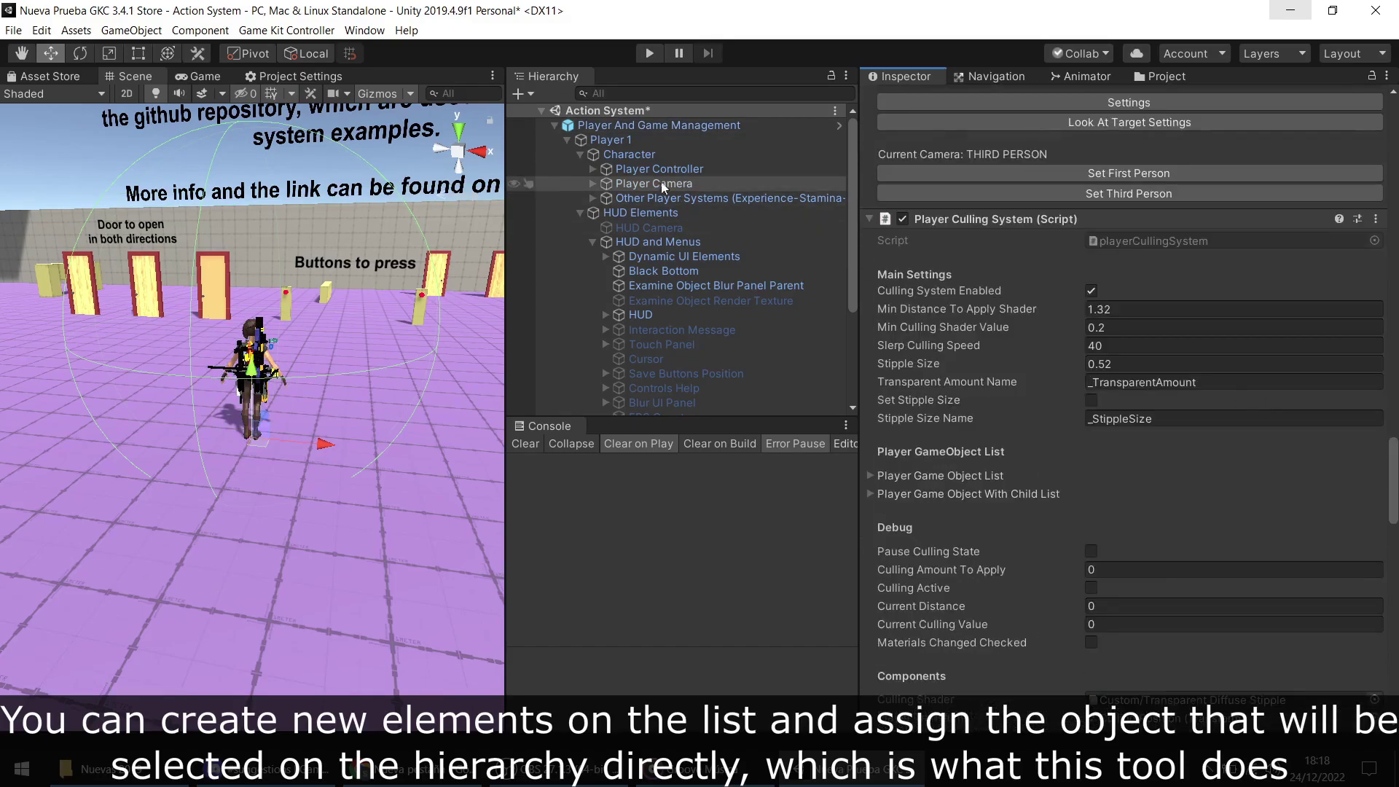
click(641, 128)
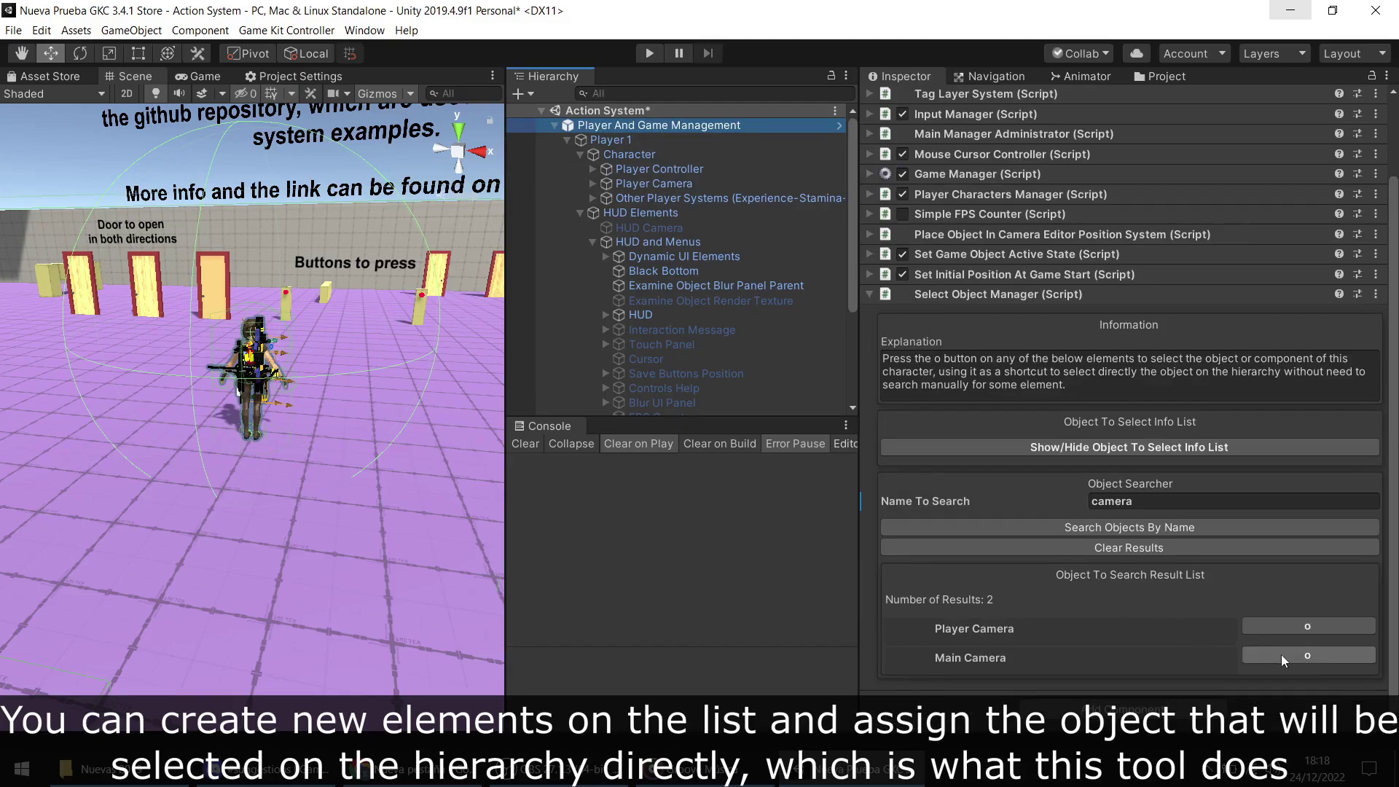
Step: Jump to Main Camera, check its Camera component, then return to Player And Game Management
click(1279, 654)
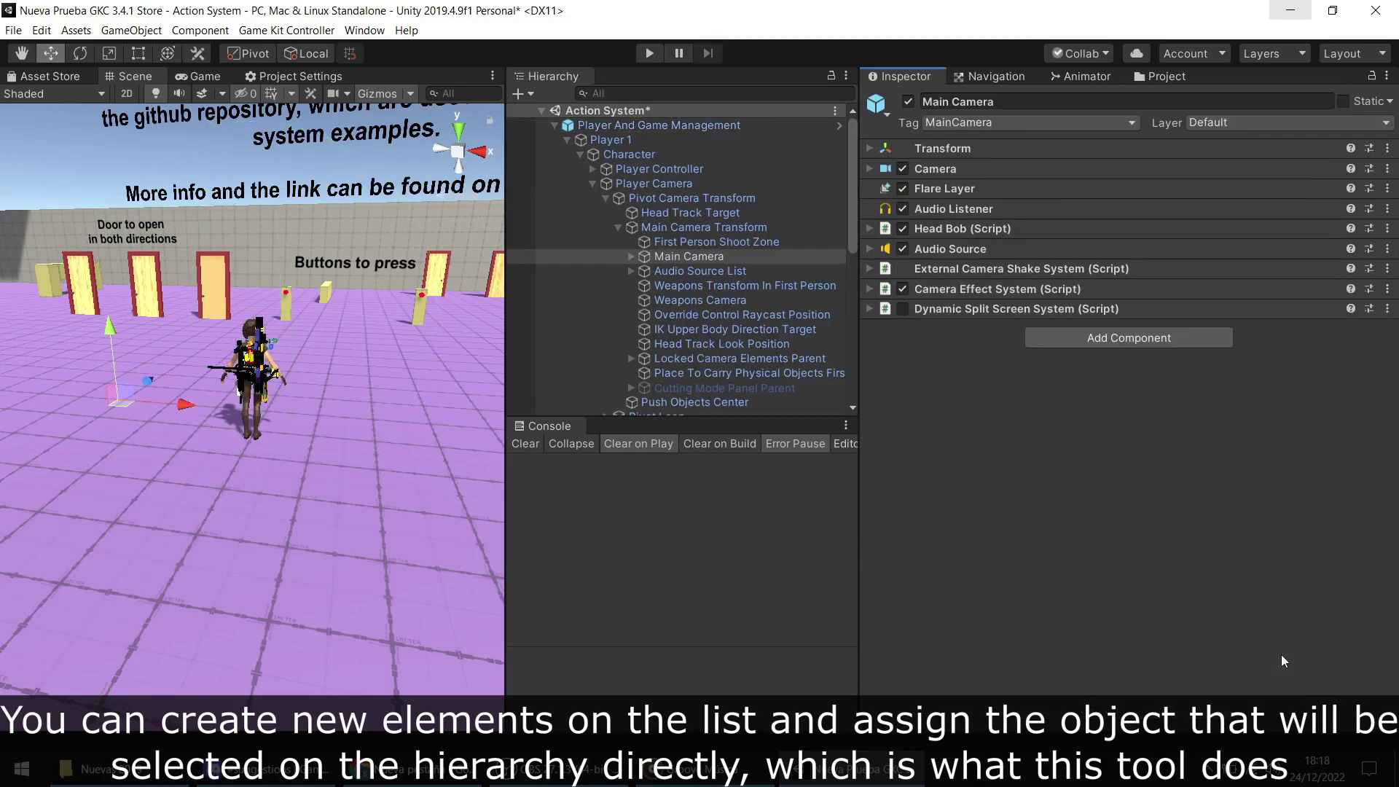
click(956, 171)
click(979, 169)
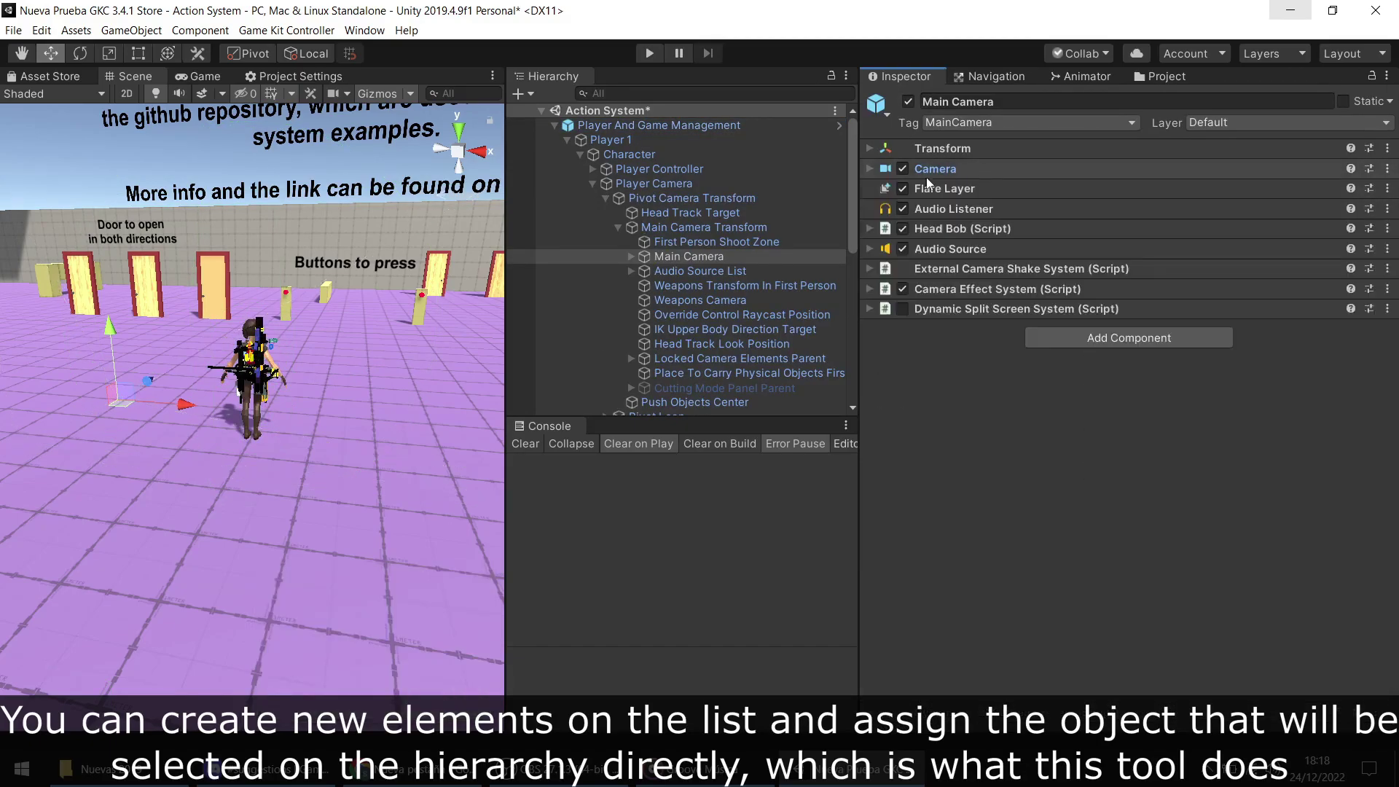
click(623, 125)
scroll(1129, 510, down, 3)
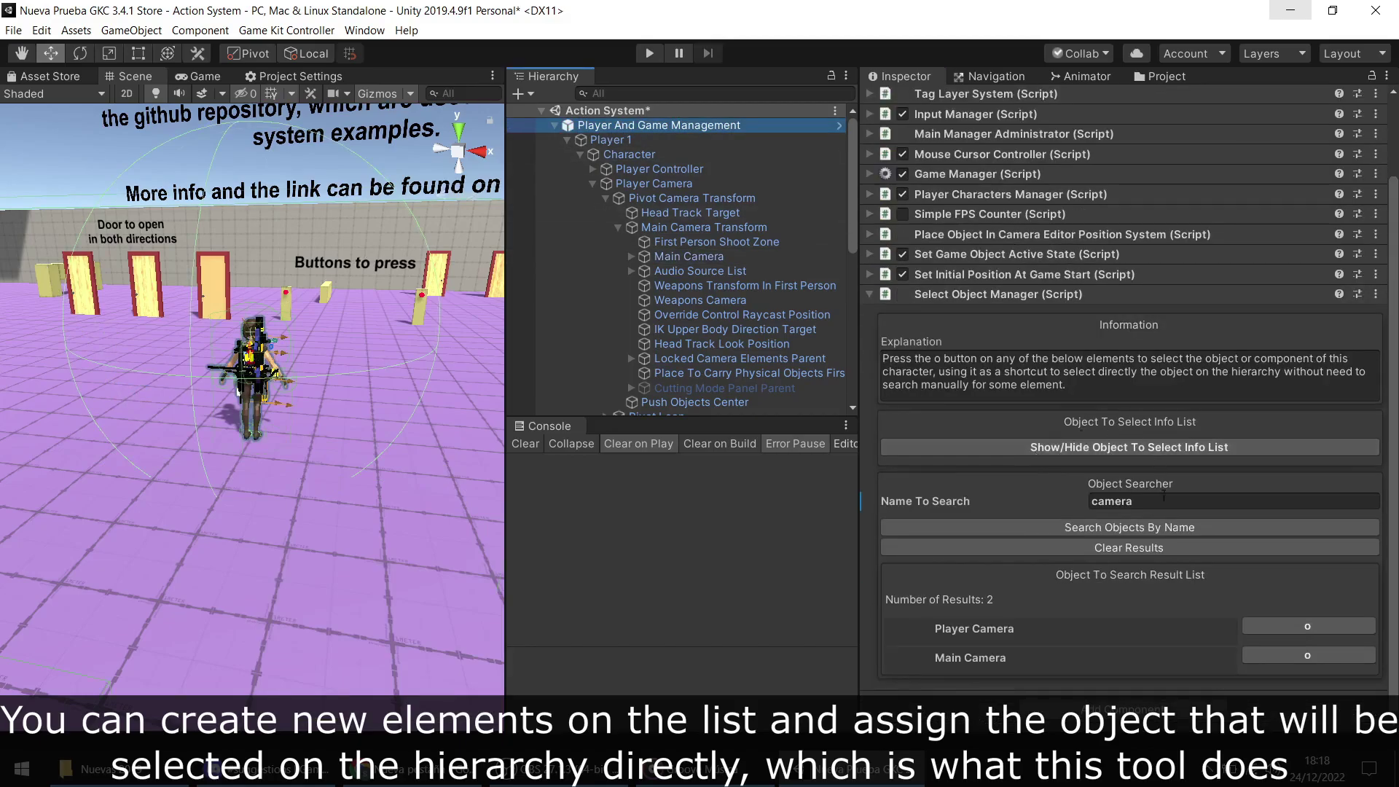
click(1164, 503)
Step: Search for 'melee' and jump to the Melee System result
text(melee)
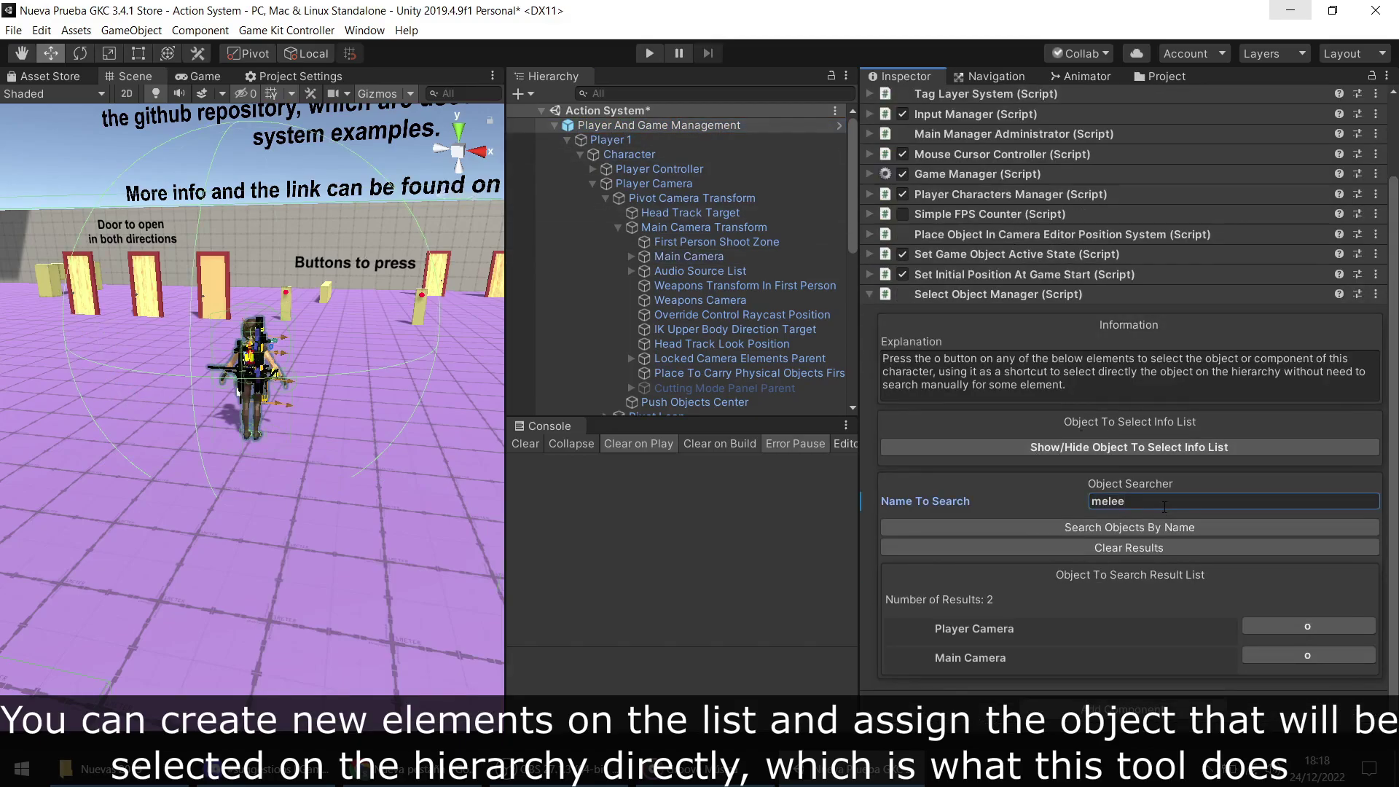
click(1219, 519)
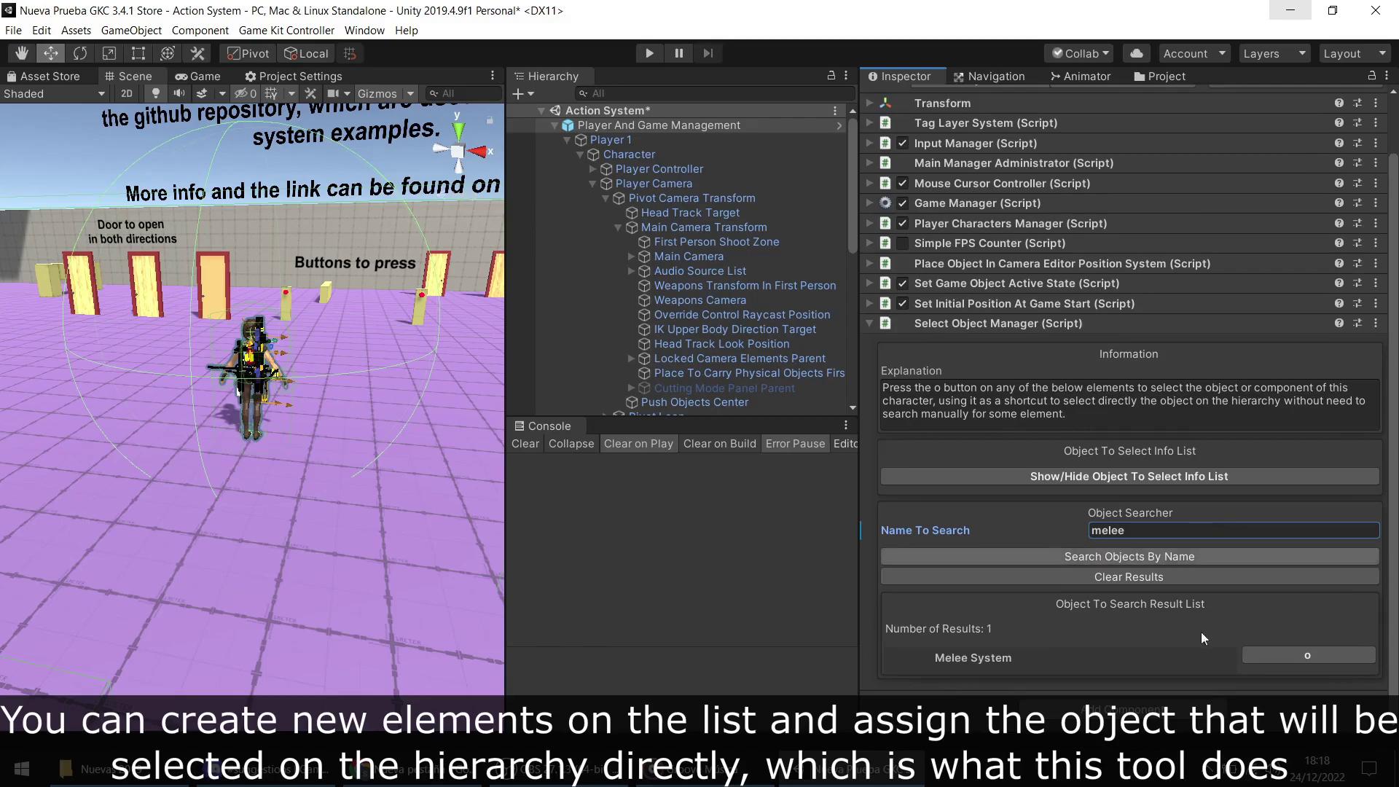
click(1276, 654)
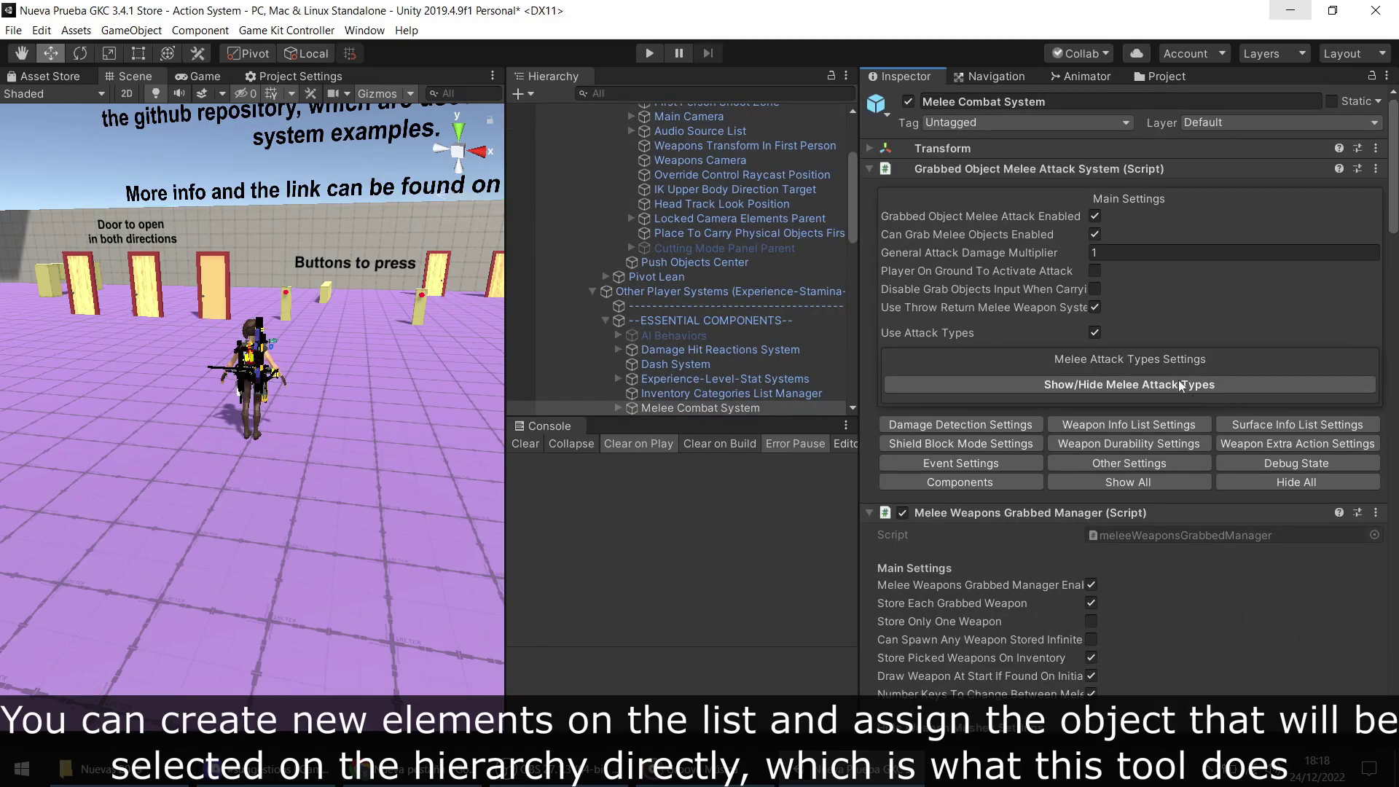
click(1033, 169)
click(1033, 168)
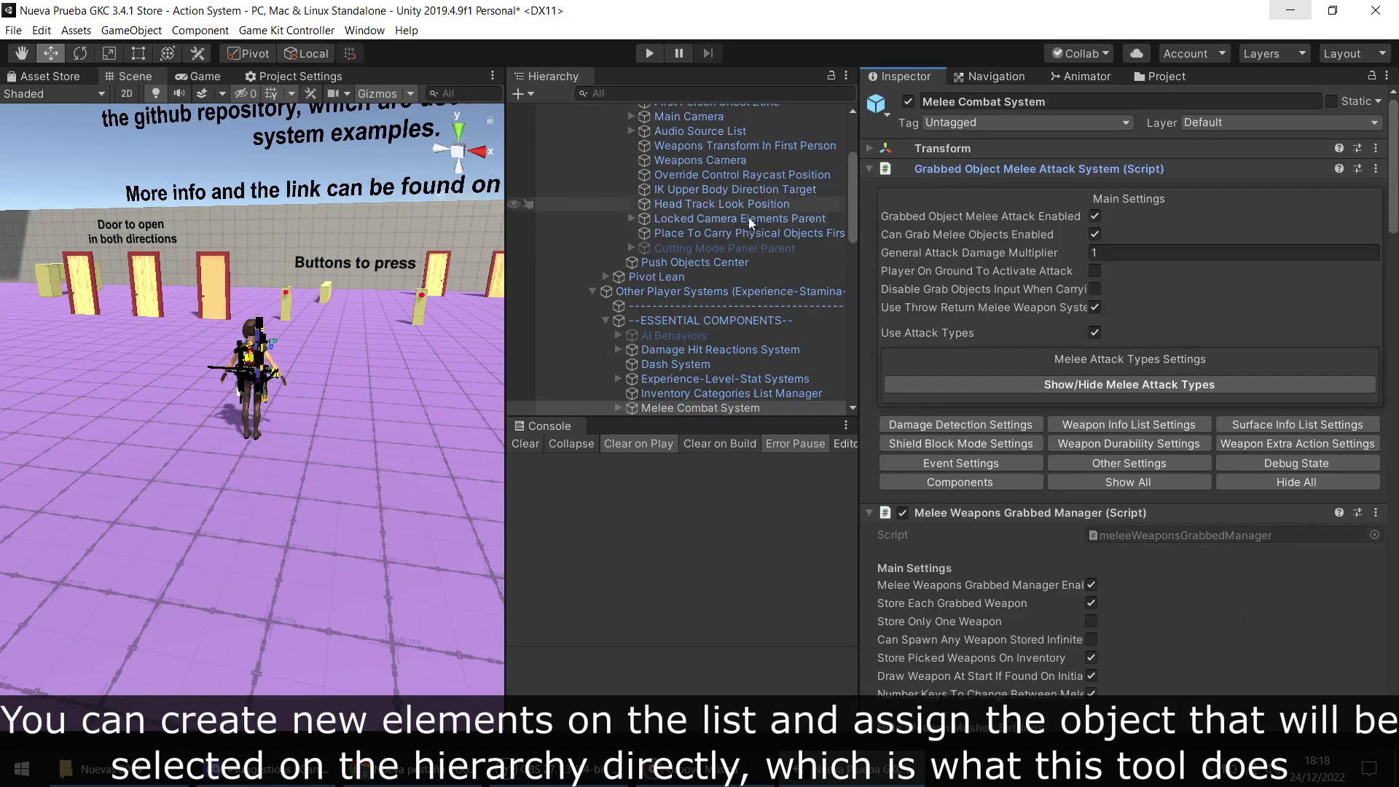
scroll(749, 218, up, 5)
Step: Return to Player And Game Management, clear the melee results, and show the full object list
click(608, 127)
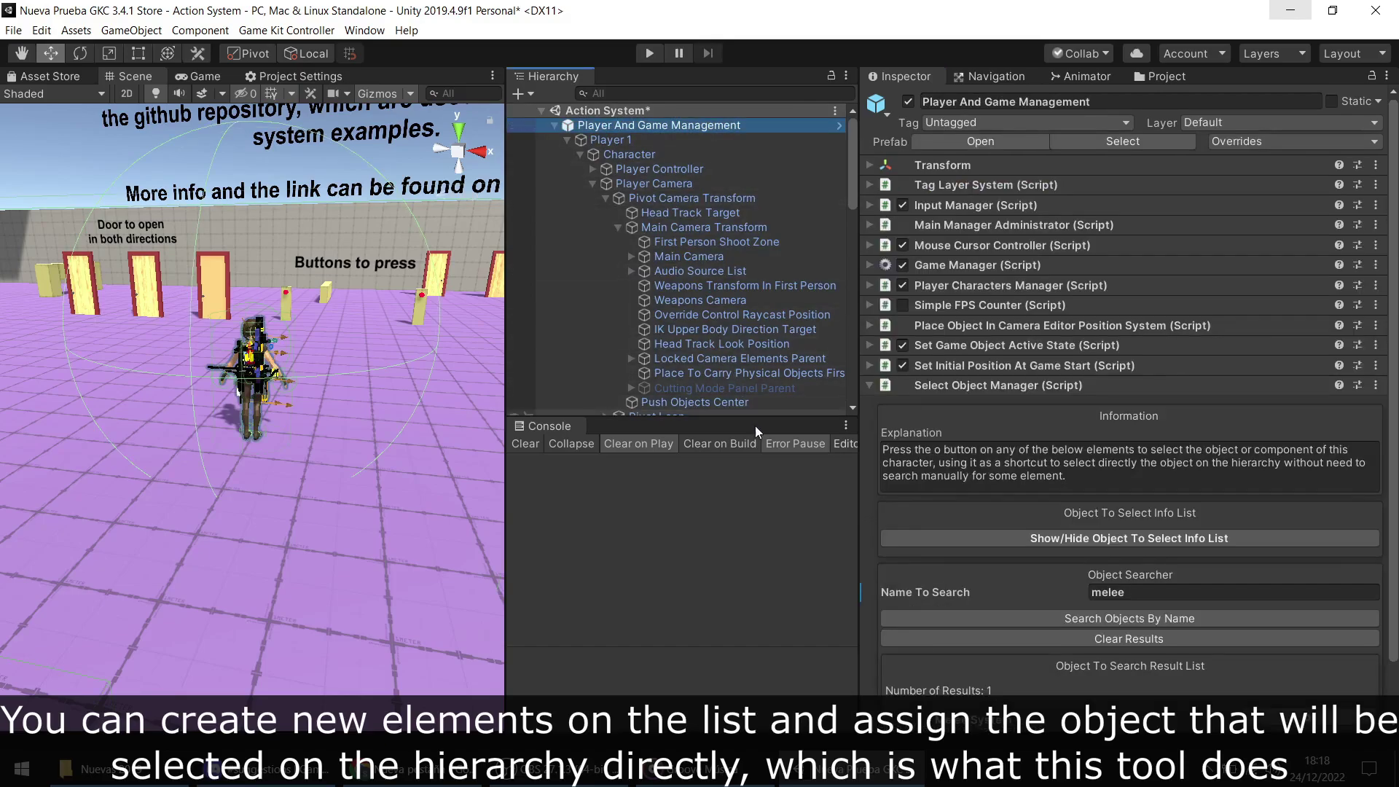
drag(751, 422, 747, 635)
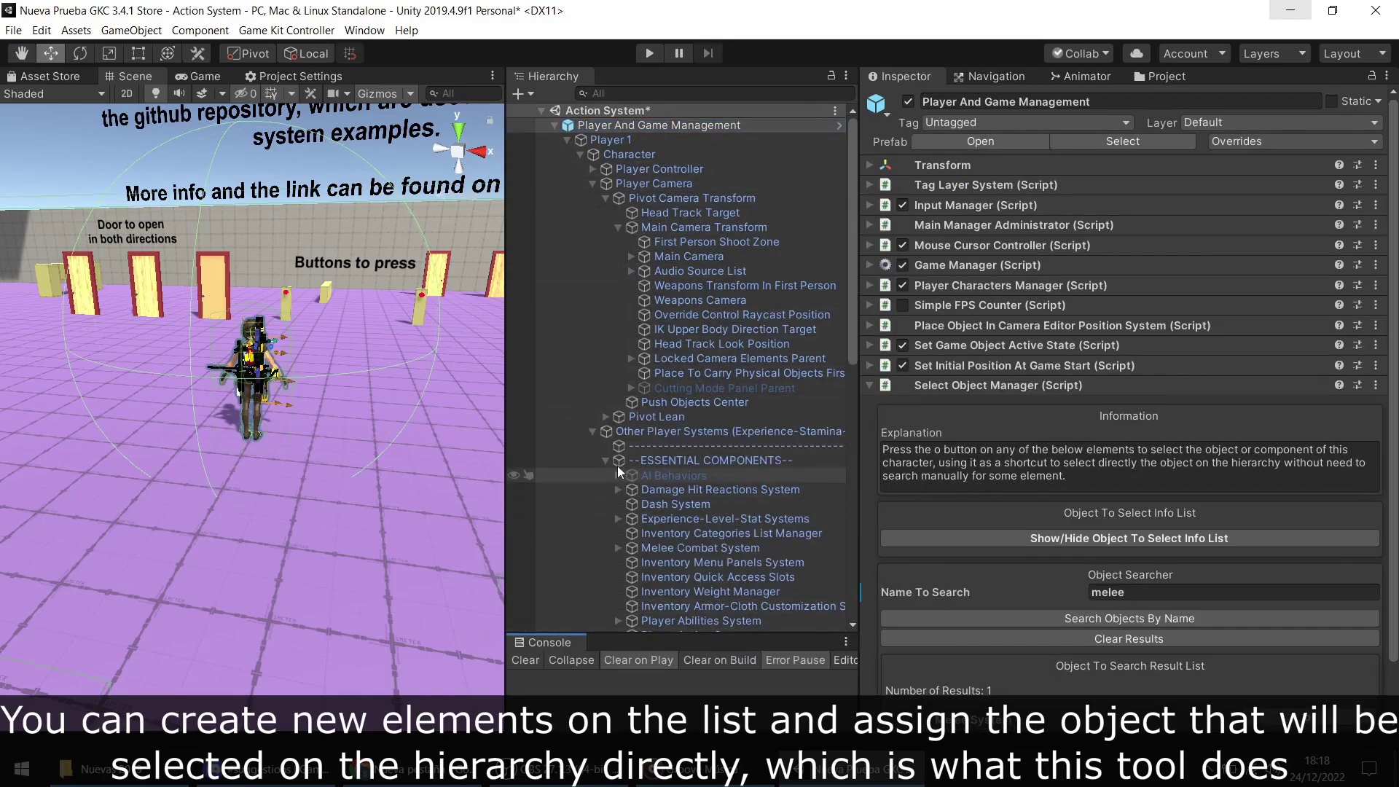
click(592, 432)
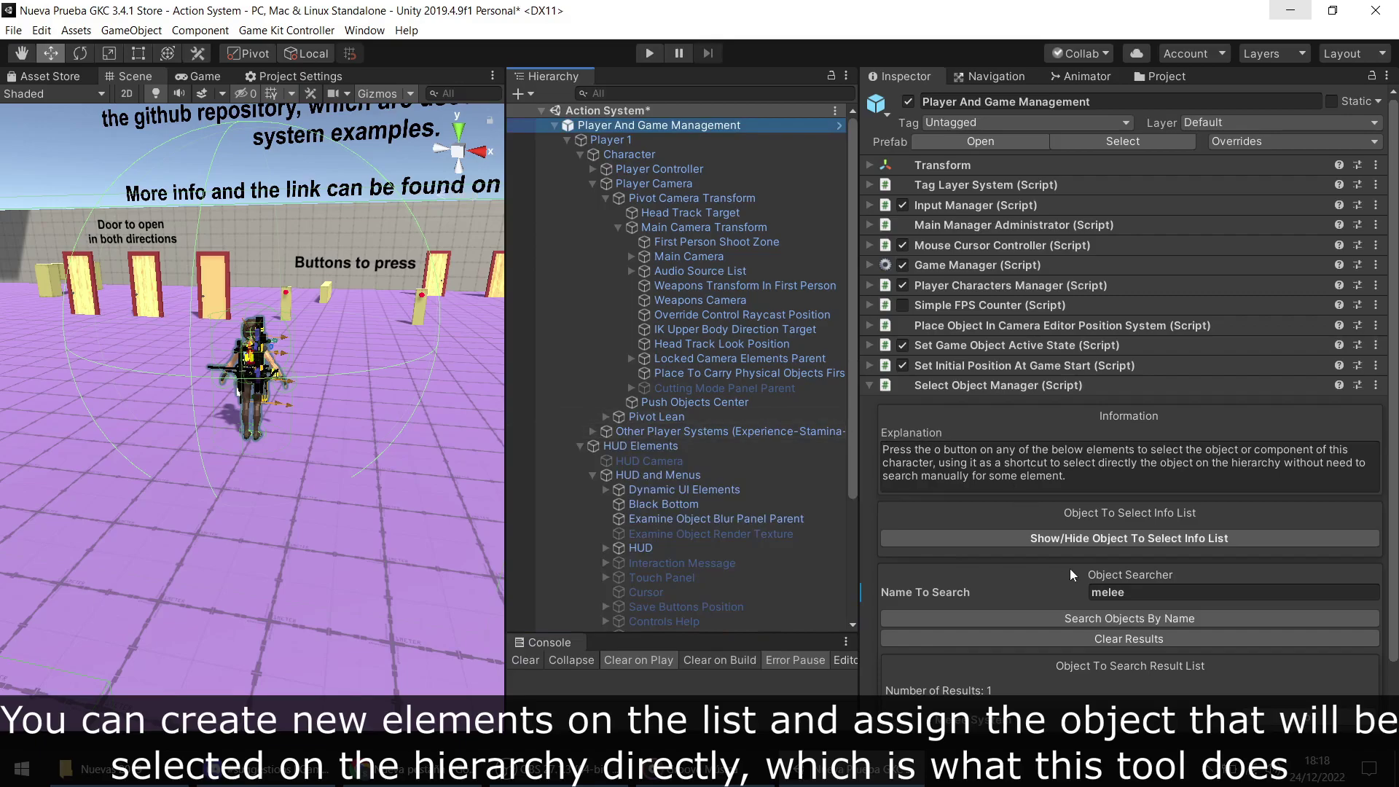
scroll(1115, 631, down, 2)
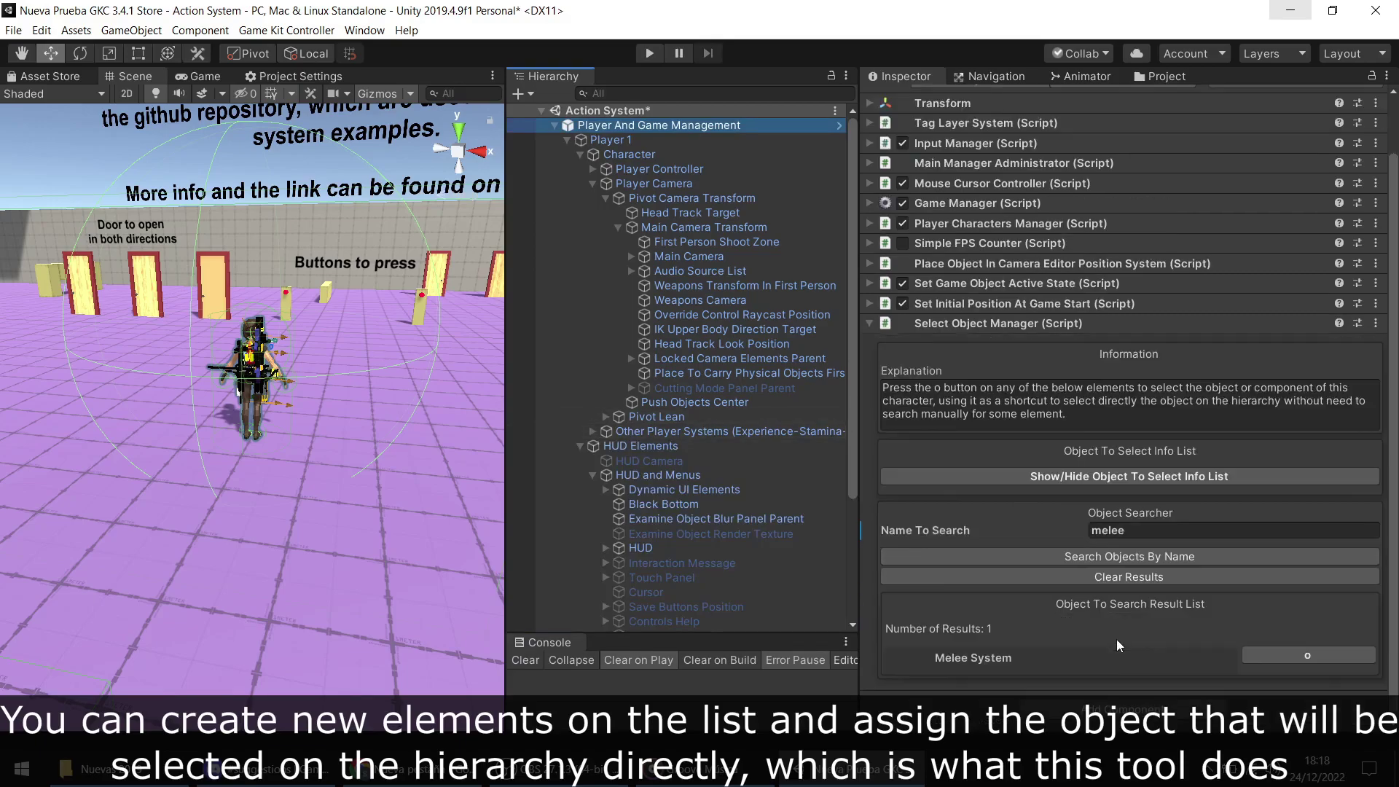
click(1111, 575)
click(1119, 540)
Step: Add a new entry named Other Systems targeting the Other Player Systems object
scroll(1119, 540, down, 10)
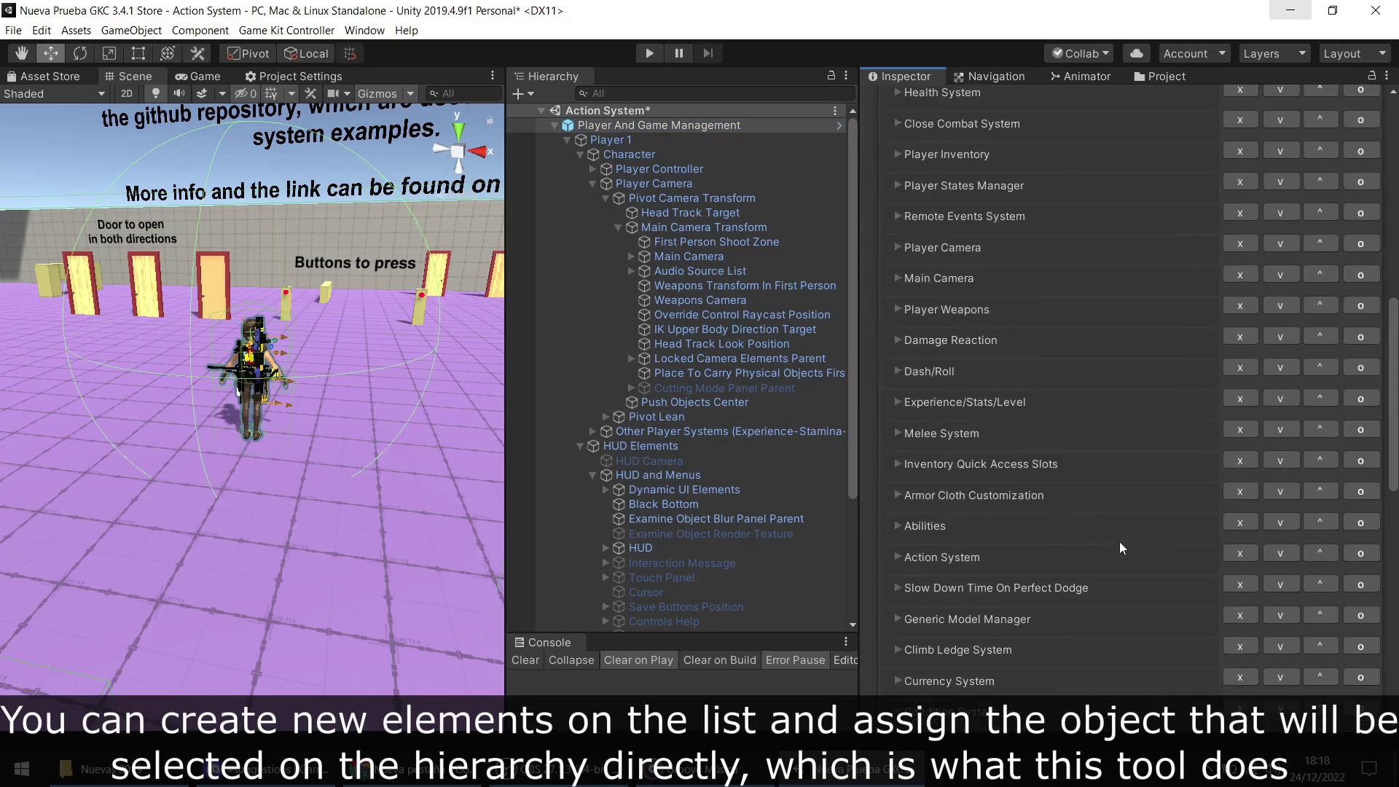
scroll(1119, 541, down, 10)
scroll(1117, 535, down, 3)
scroll(1116, 532, down, 5)
scroll(1116, 531, up, 15)
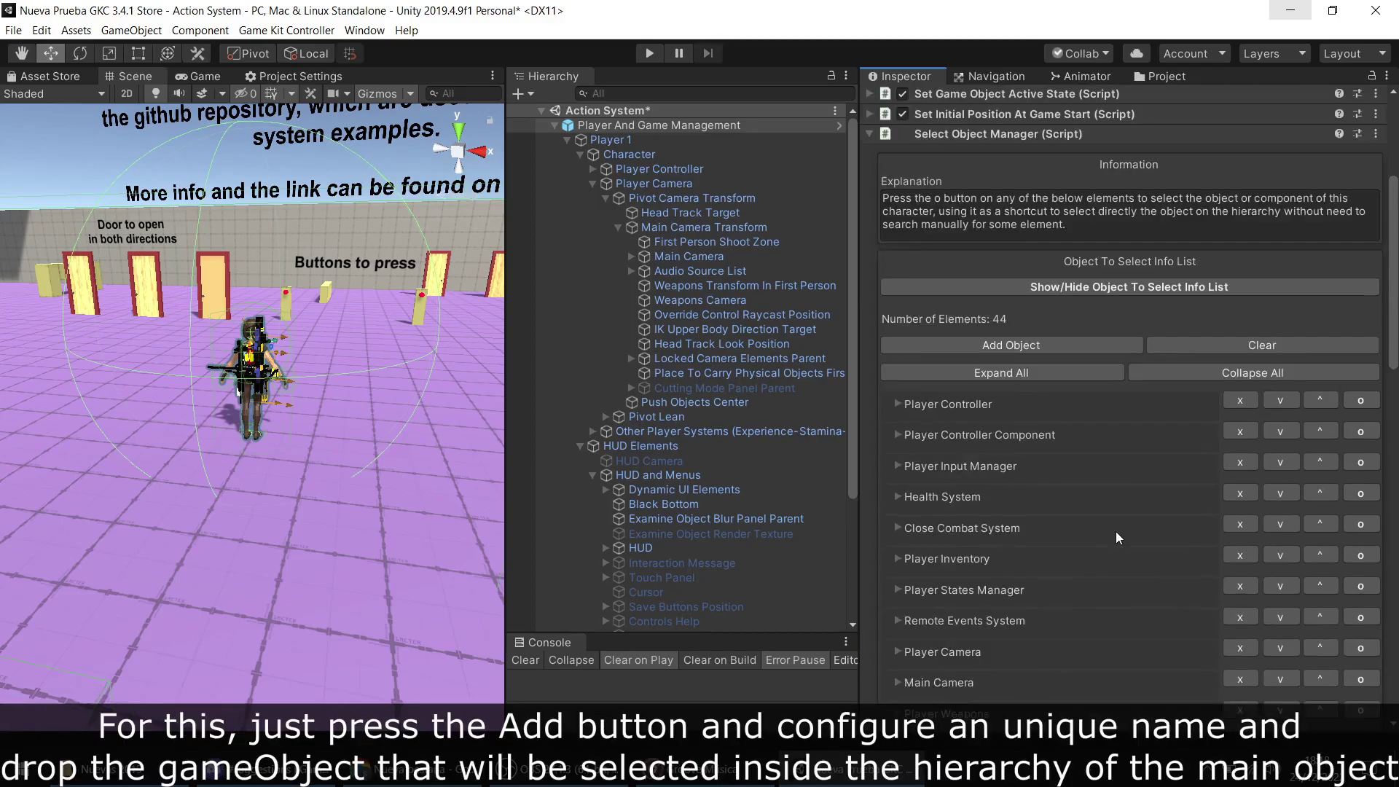
scroll(1112, 522, up, 3)
click(1103, 593)
scroll(1103, 593, down, 20)
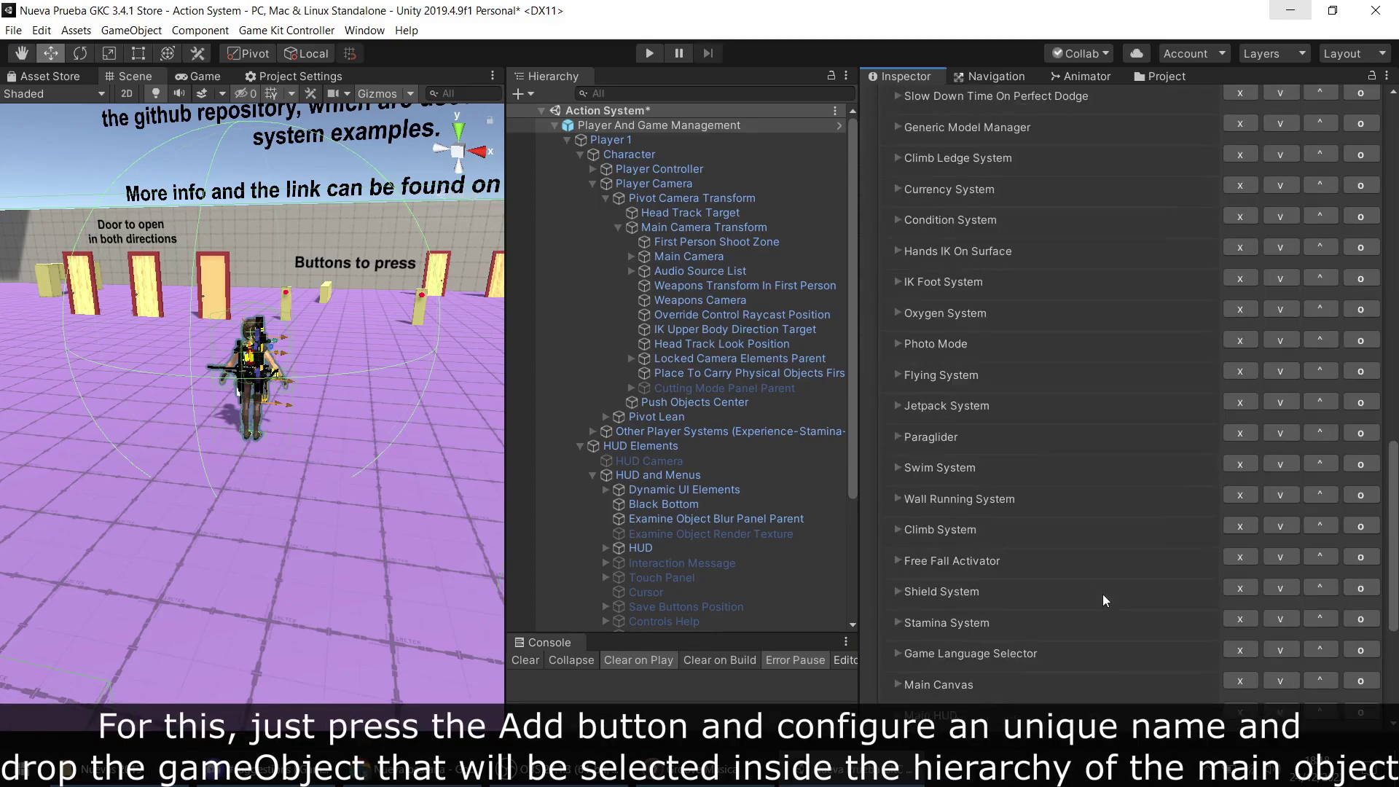
click(999, 583)
scroll(1147, 519, down, 3)
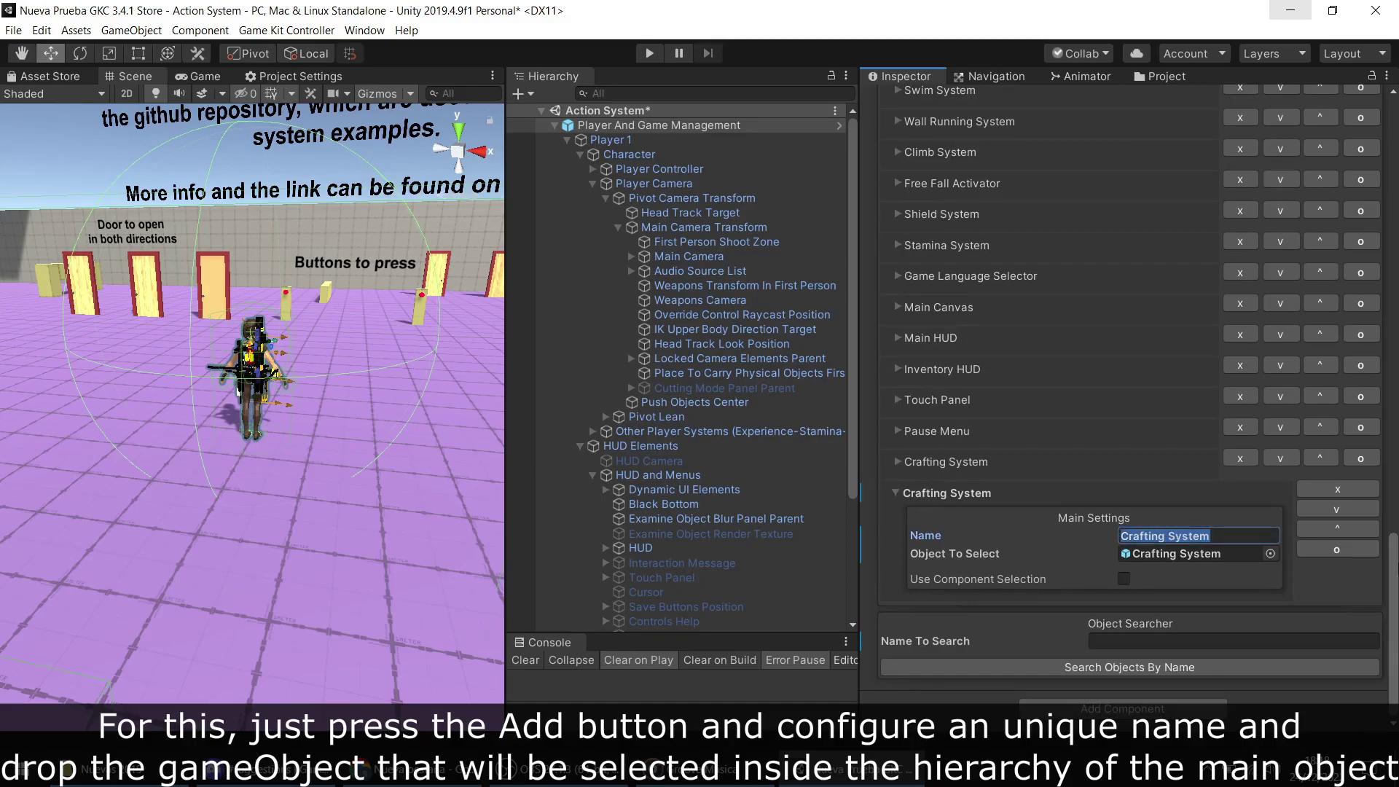
text(Othe)
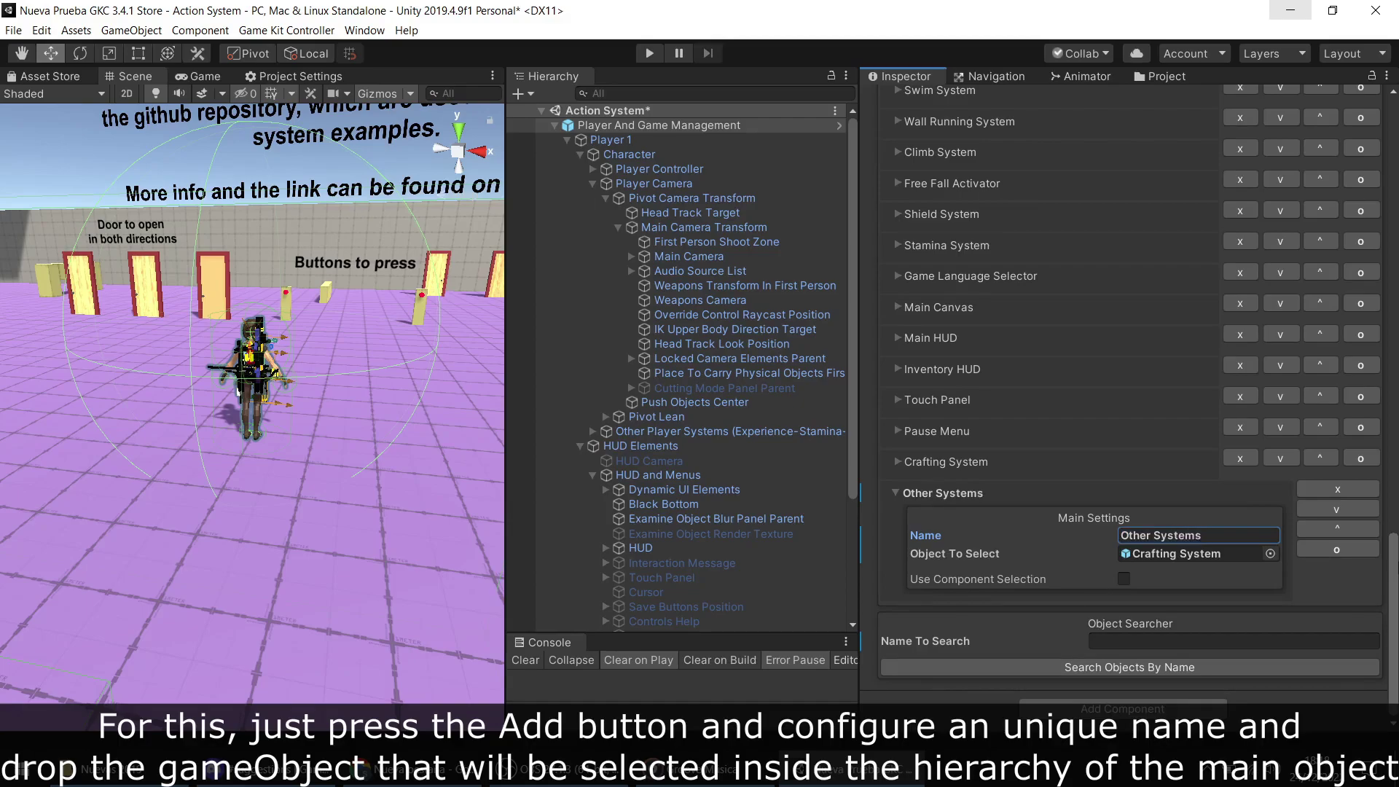
drag(663, 431, 1179, 557)
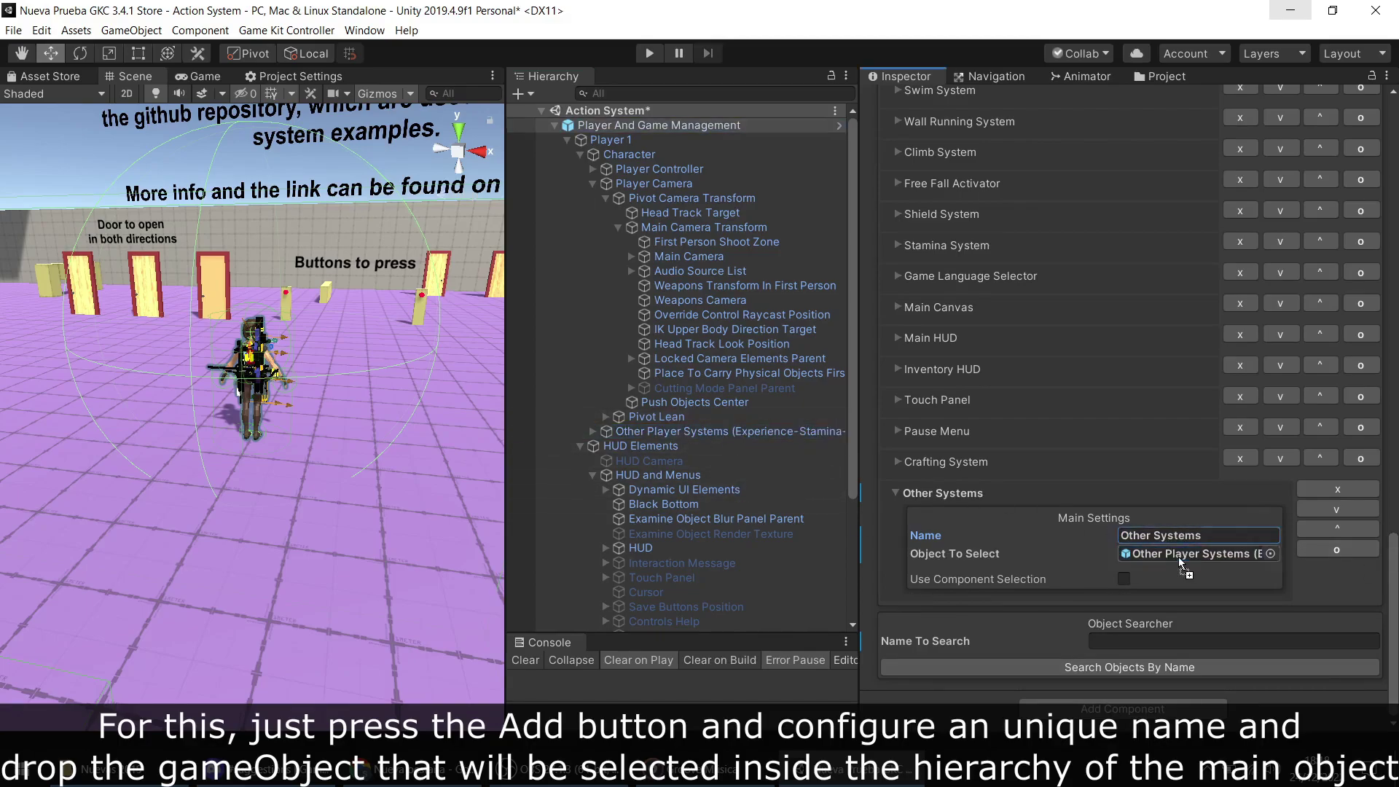
click(568, 140)
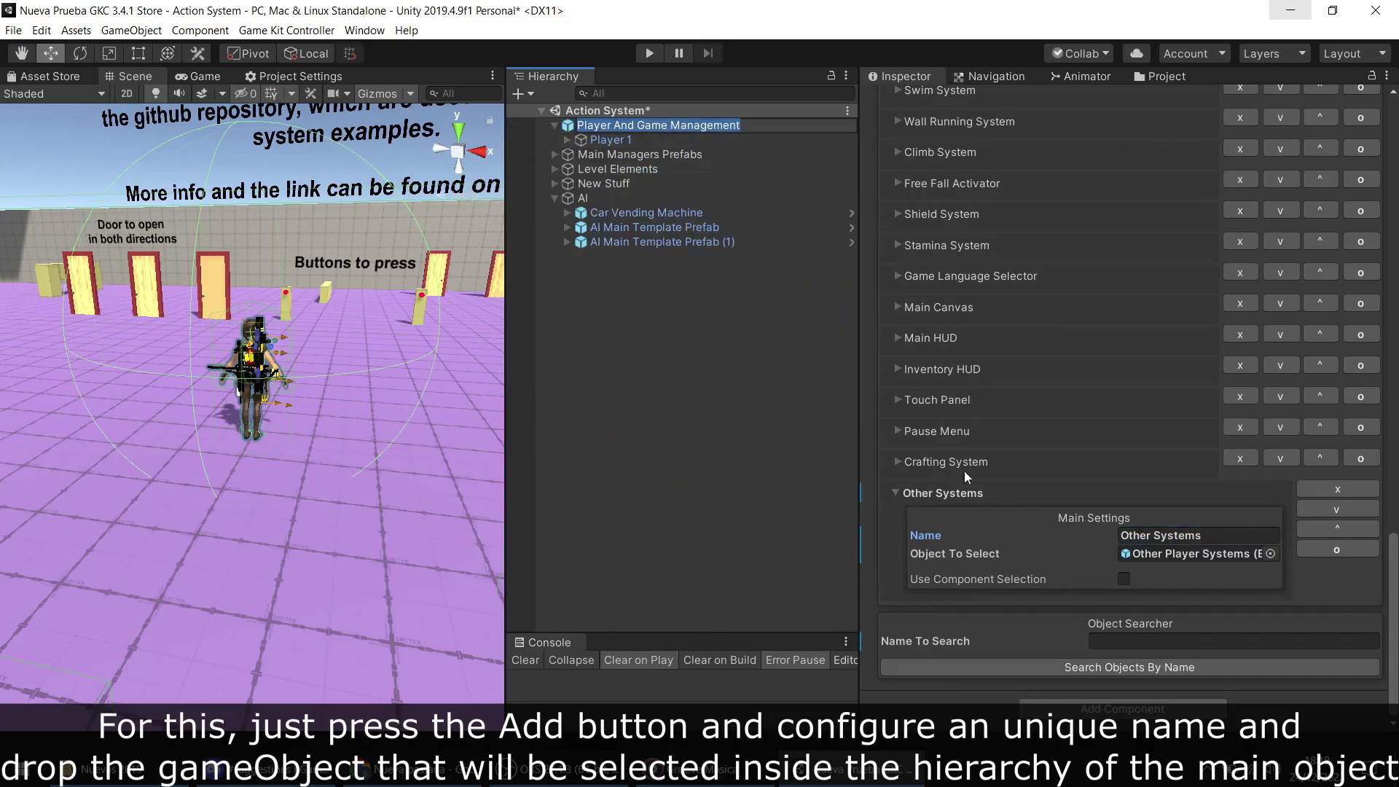
Step: Search for the new entry, jump to Other Player Systems, then reselect Player And Game Management
click(1138, 641)
text(systems)
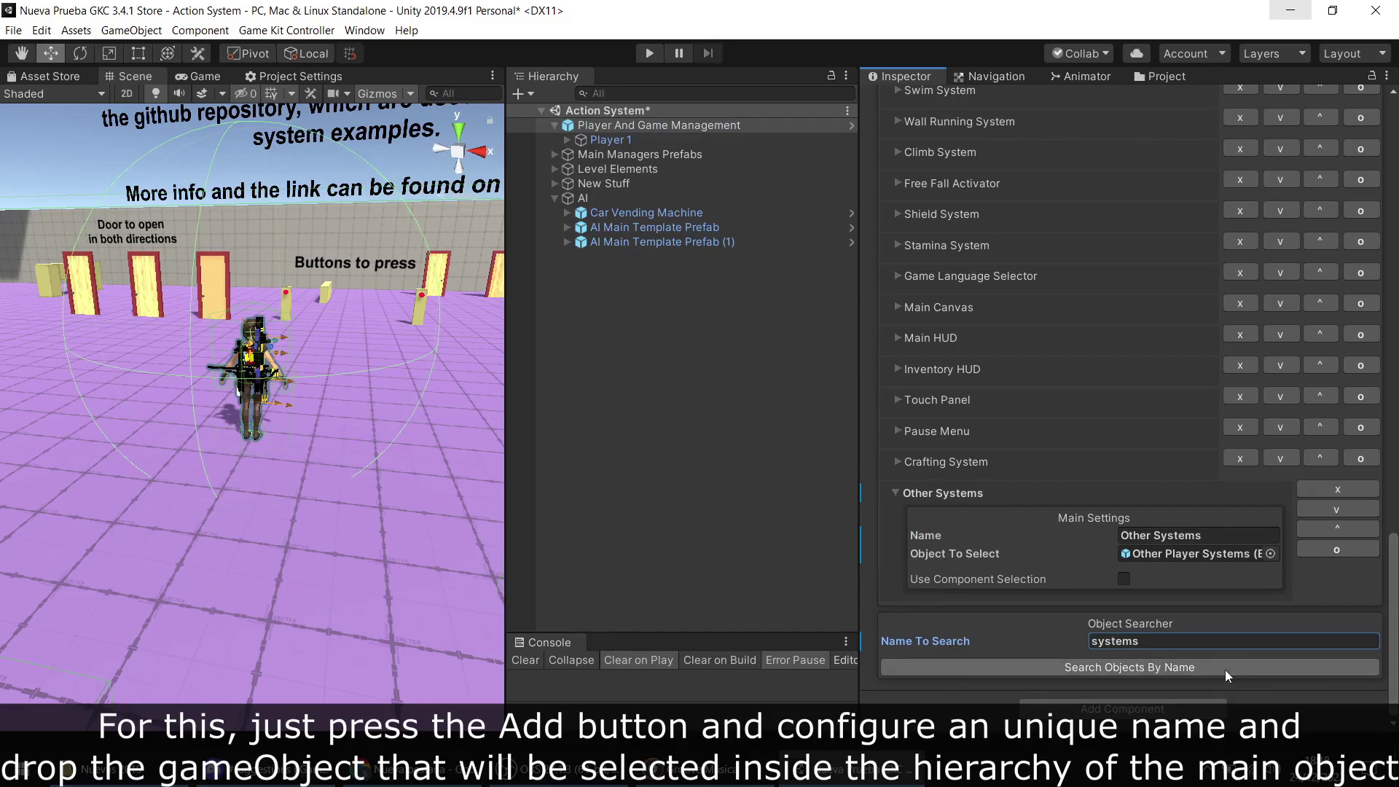
click(1226, 668)
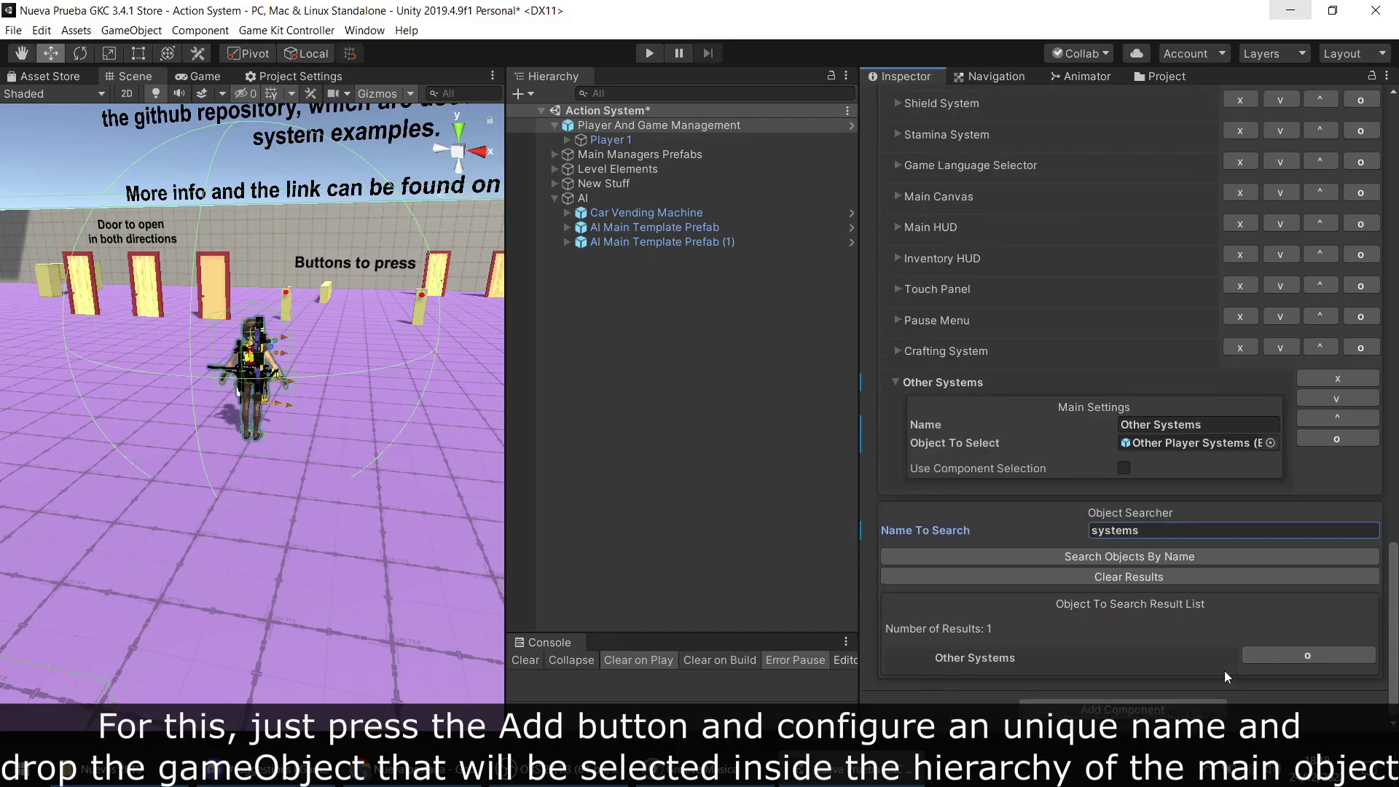
click(1280, 656)
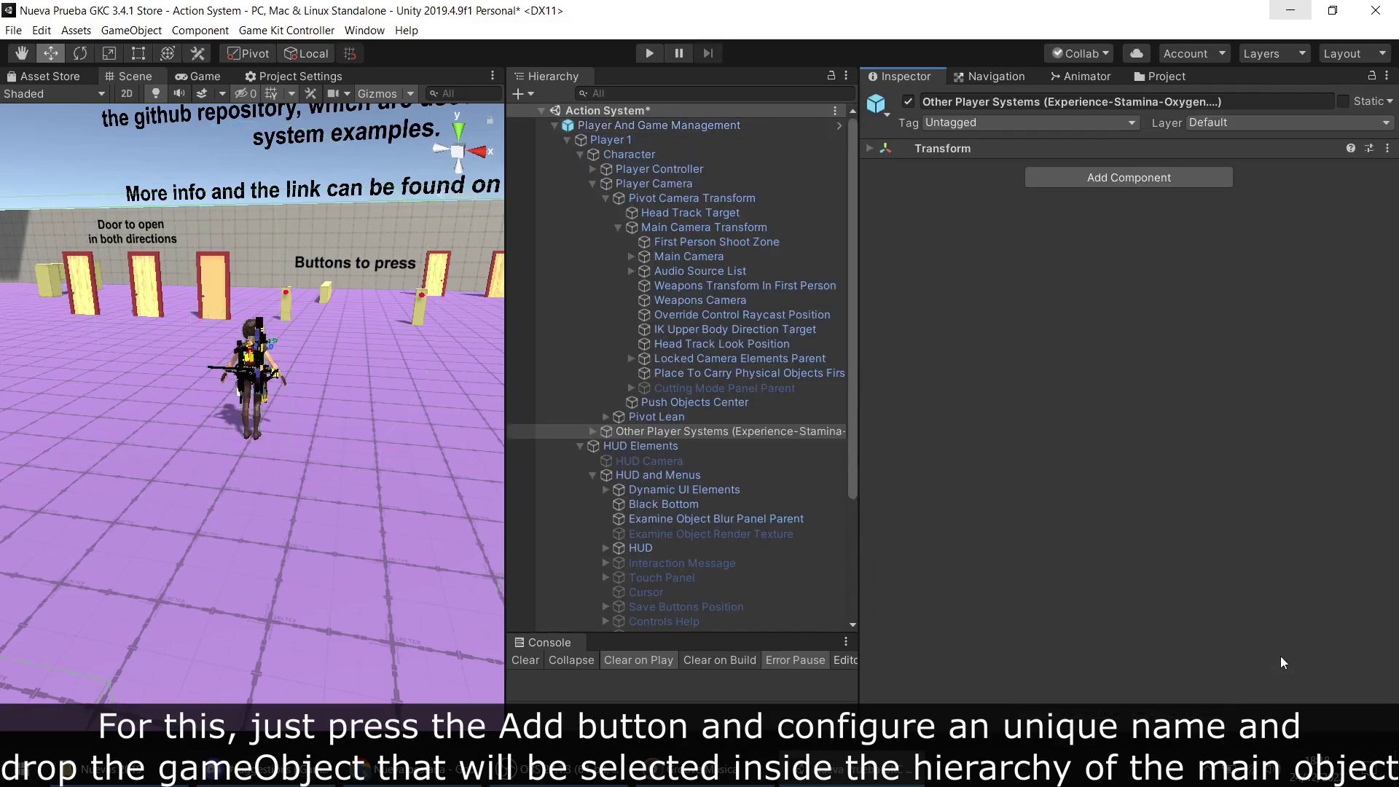
click(738, 435)
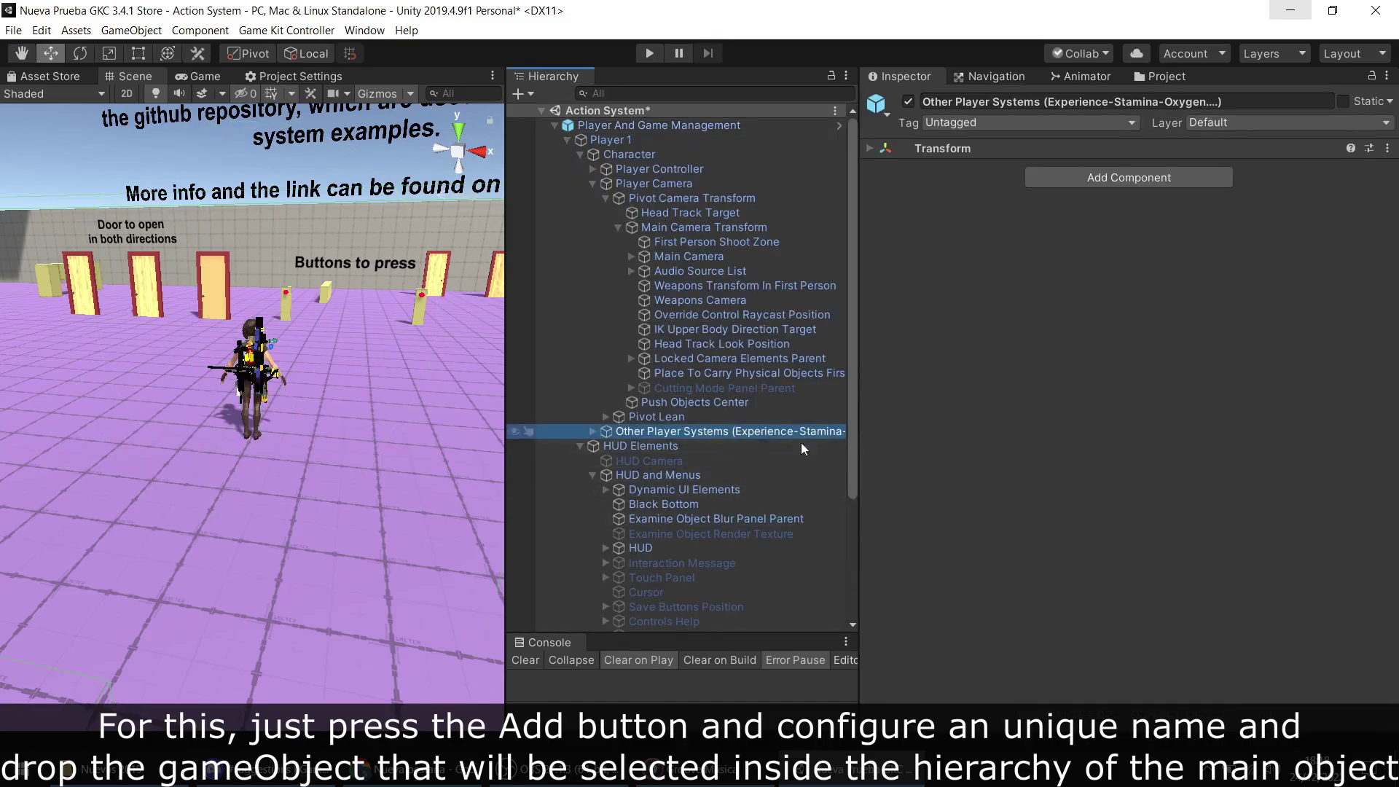
click(592, 431)
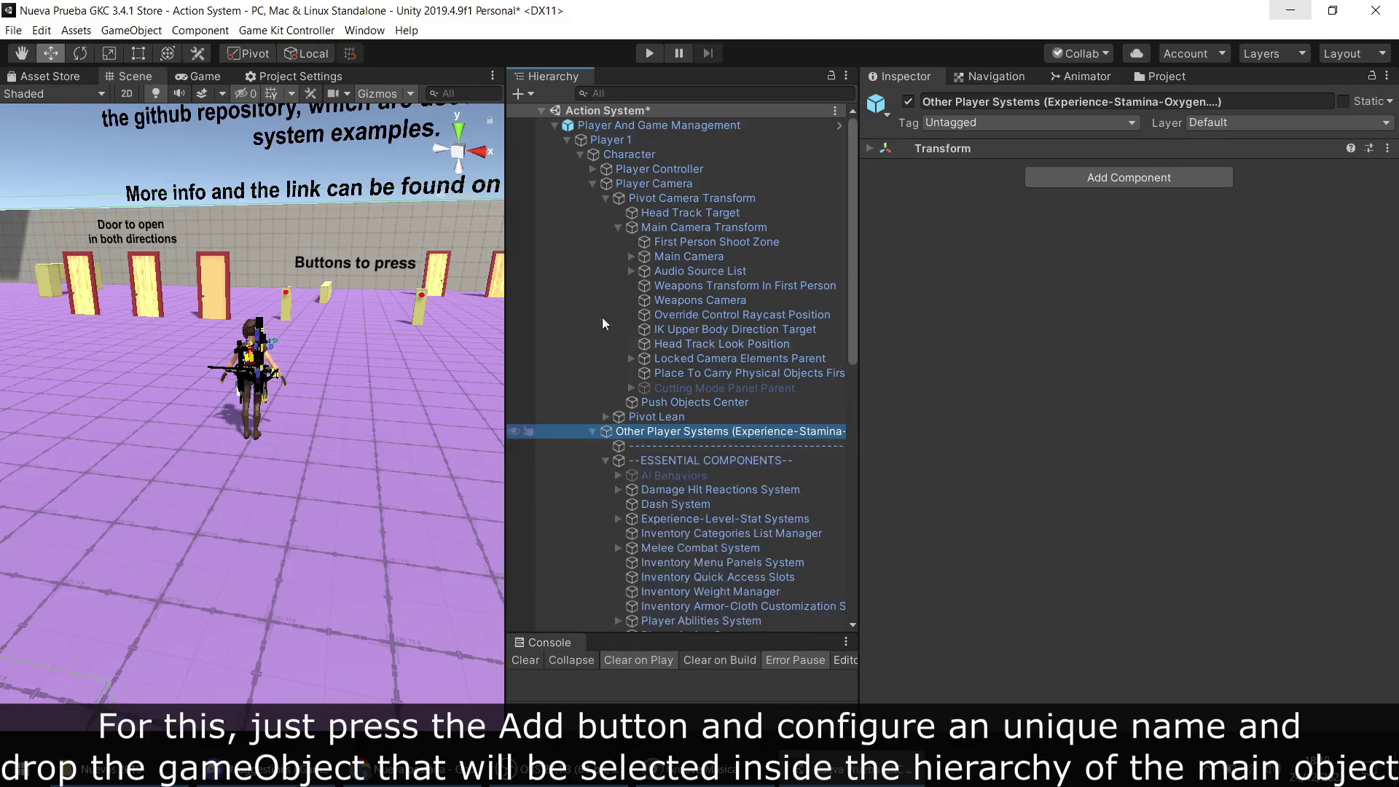
click(553, 125)
click(582, 125)
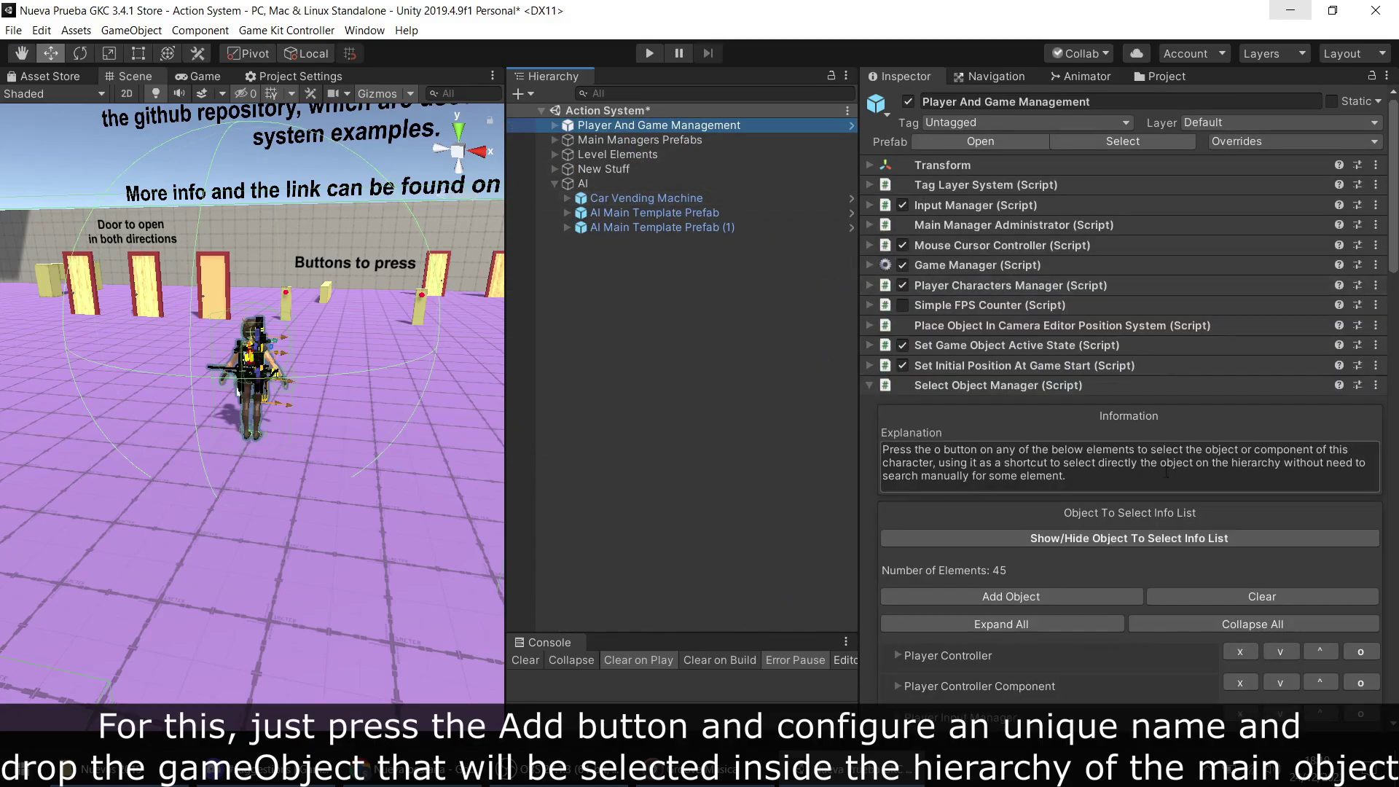
Step: Add a Select Object Manager component to the AI Main Template Prefab
click(649, 198)
double_click(649, 212)
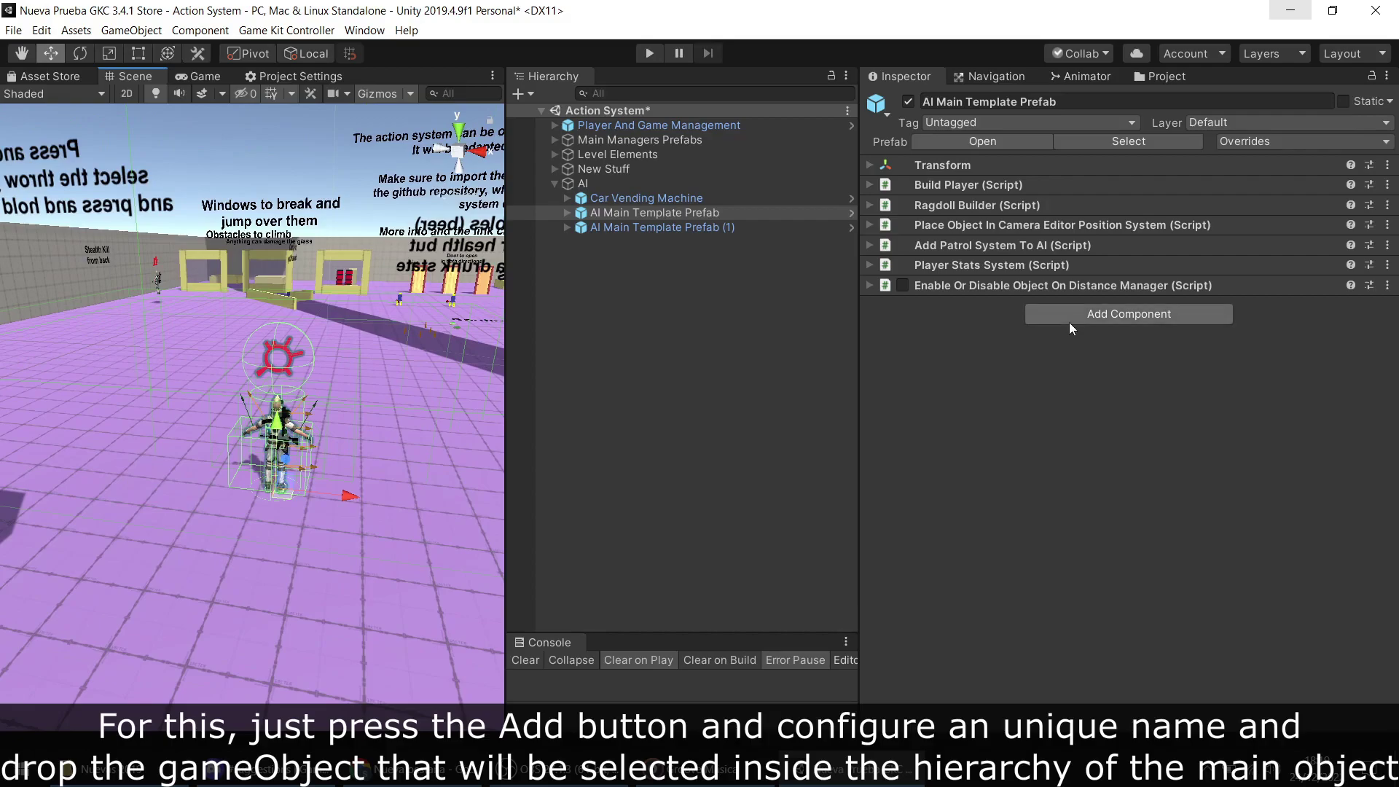
click(1078, 312)
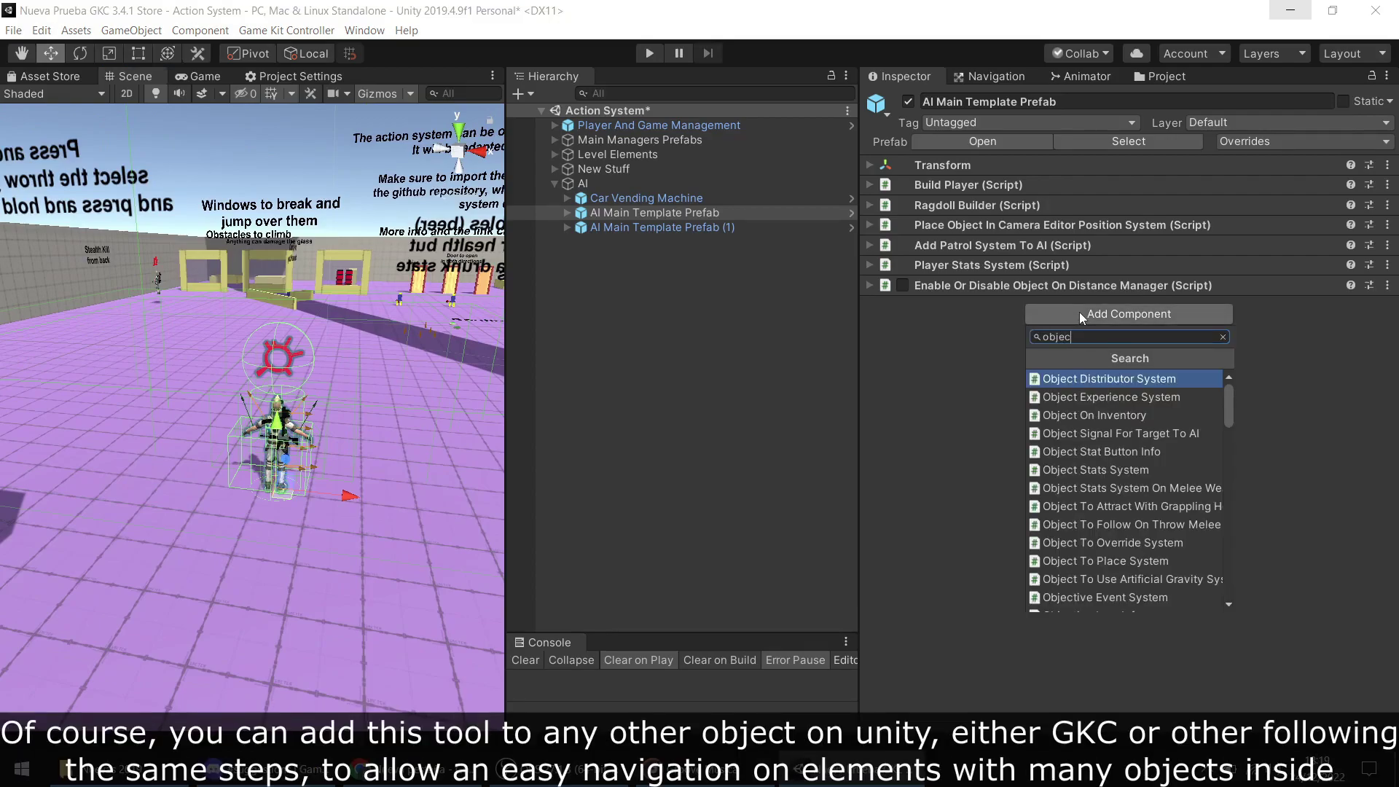
text(objectmana)
key(Down)
key(Return)
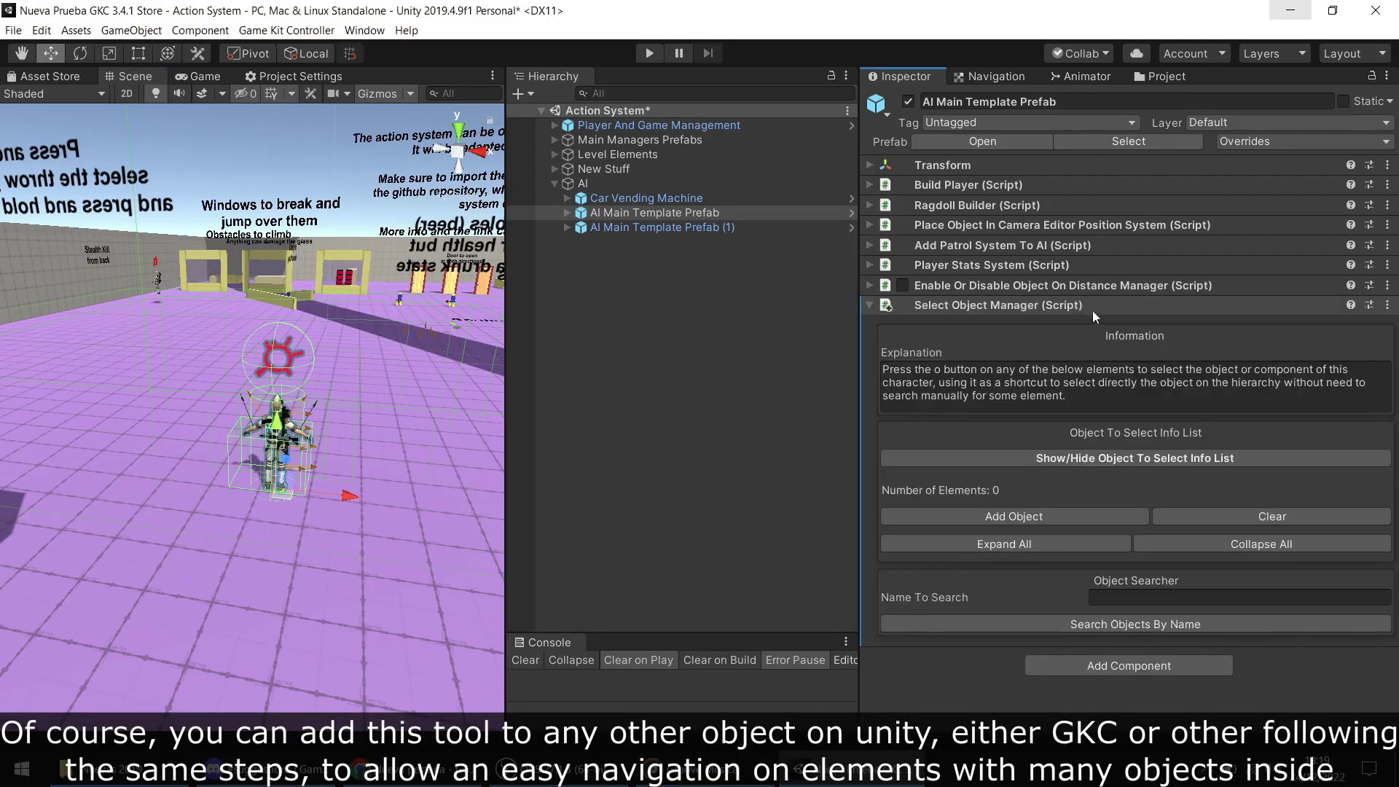
Step: Add a first list entry and name it AI Behaviors
click(1009, 517)
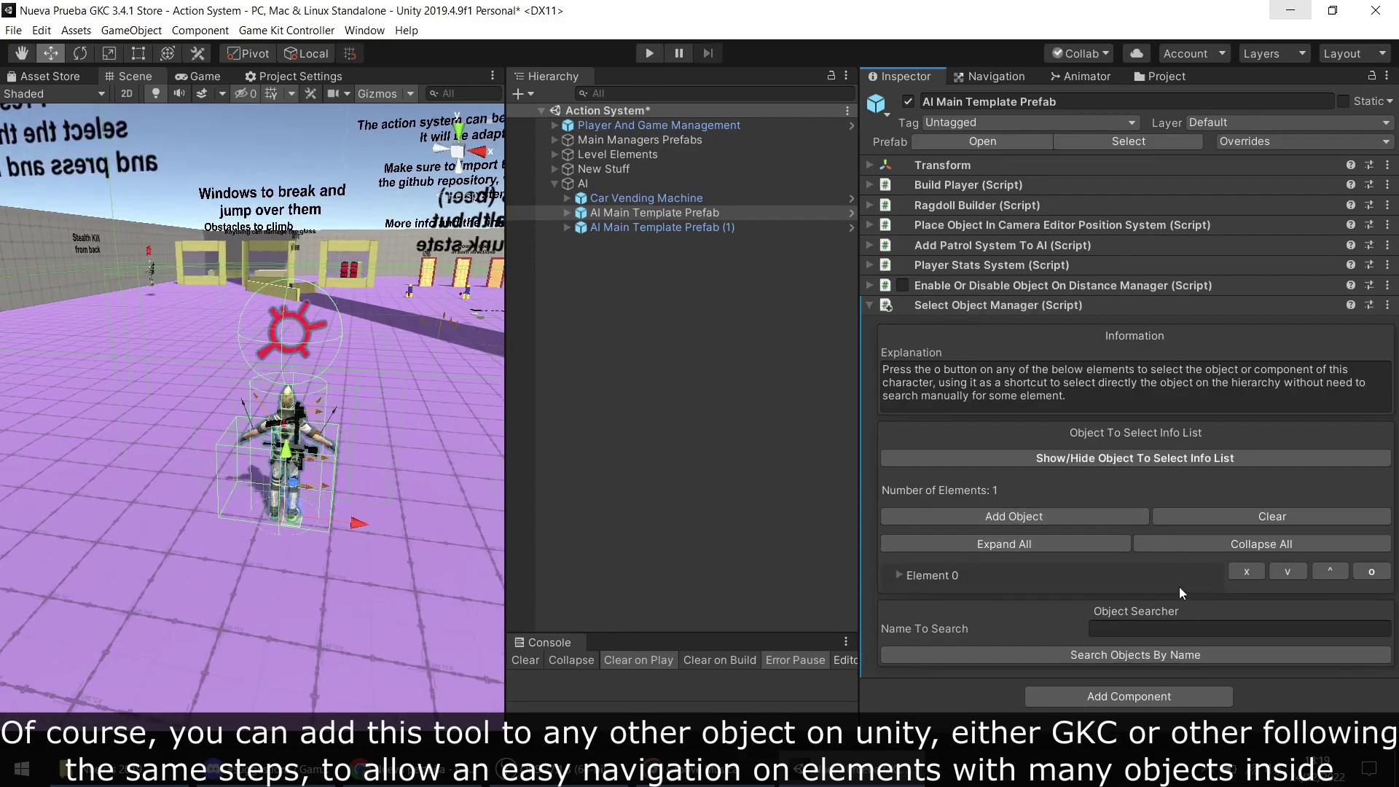
click(1090, 577)
scroll(1136, 589, down, 1)
click(1161, 618)
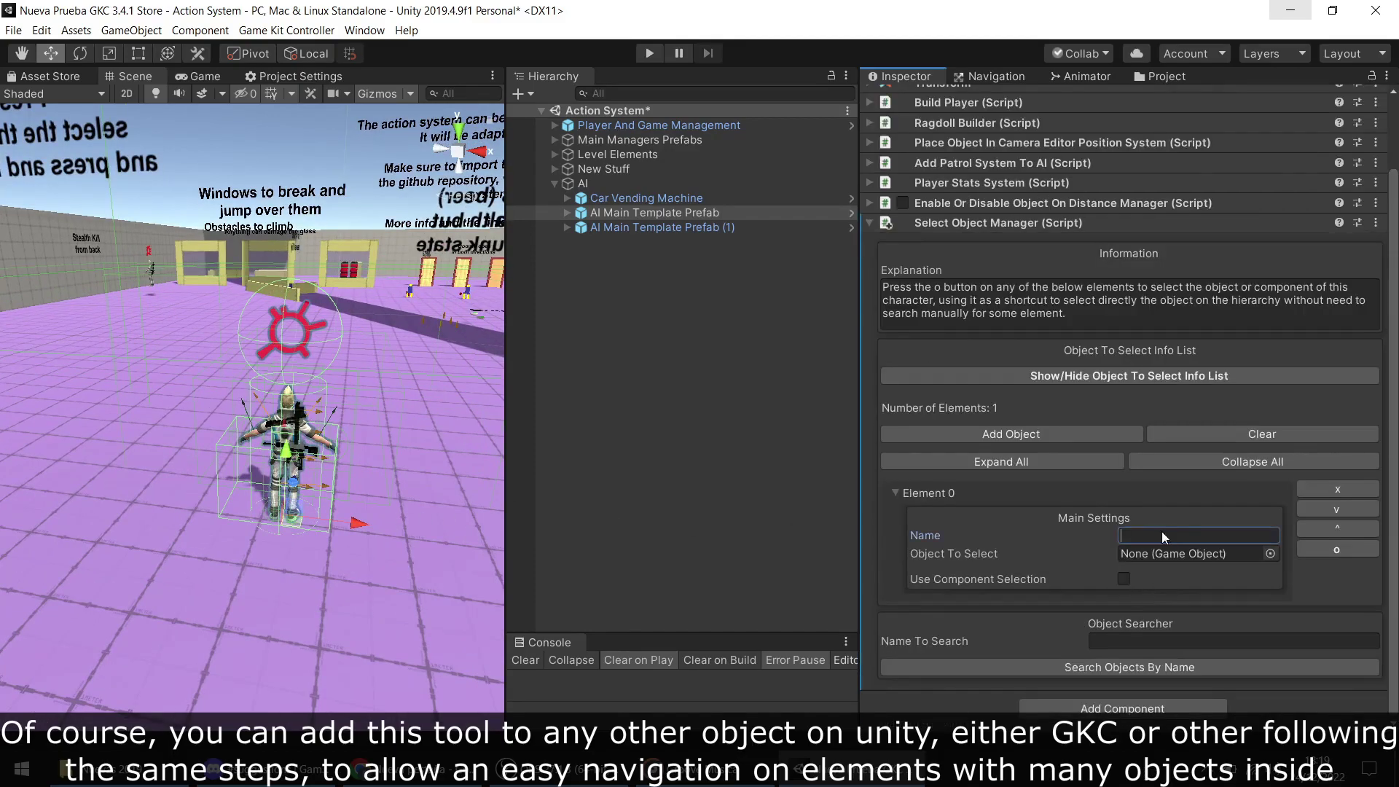
text(AIBehaviors)
Step: Assign the AI Behaviors object as the entry's target and test jumping to it
click(554, 212)
click(567, 212)
click(580, 255)
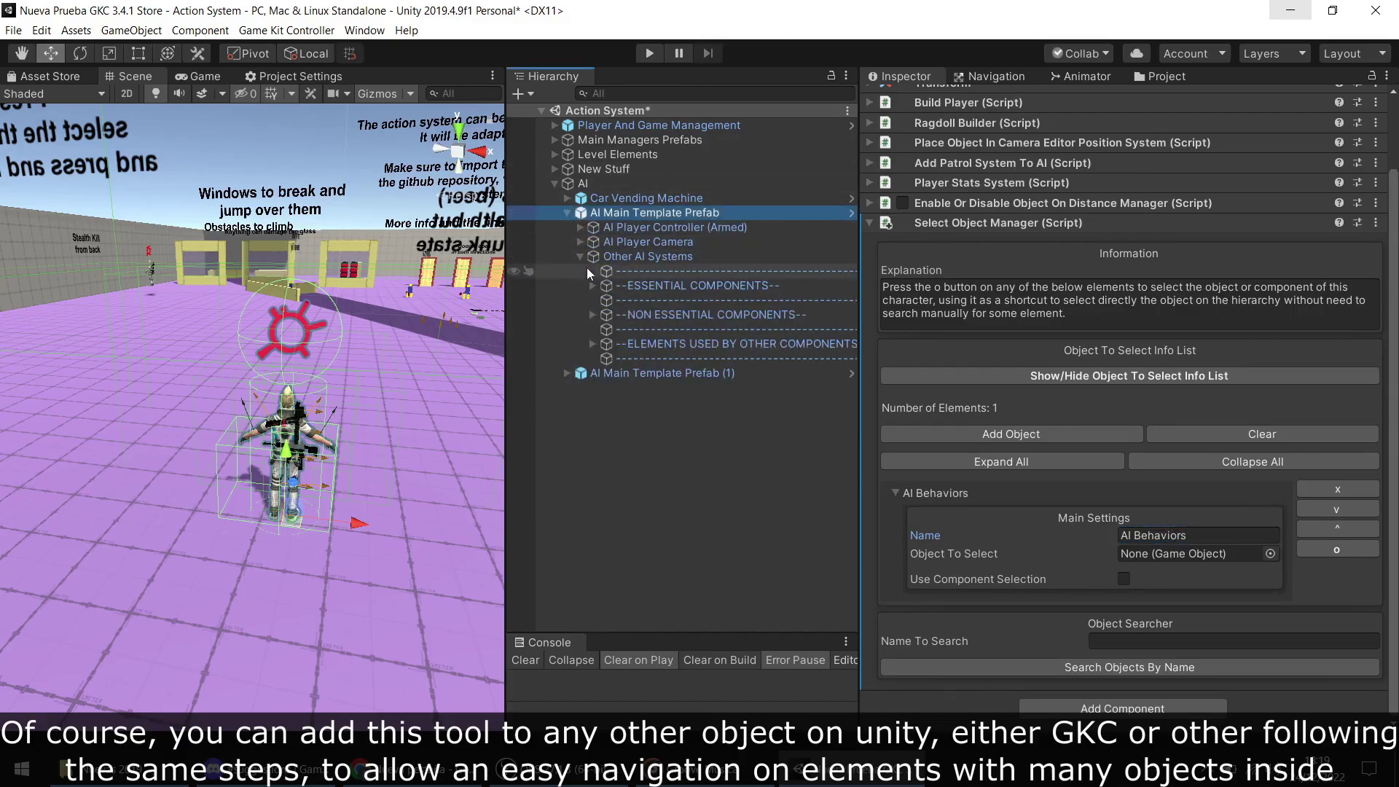
click(591, 286)
mouse_move(659, 301)
mouse_down()
mouse_move(924, 409)
mouse_move(1188, 557)
mouse_up()
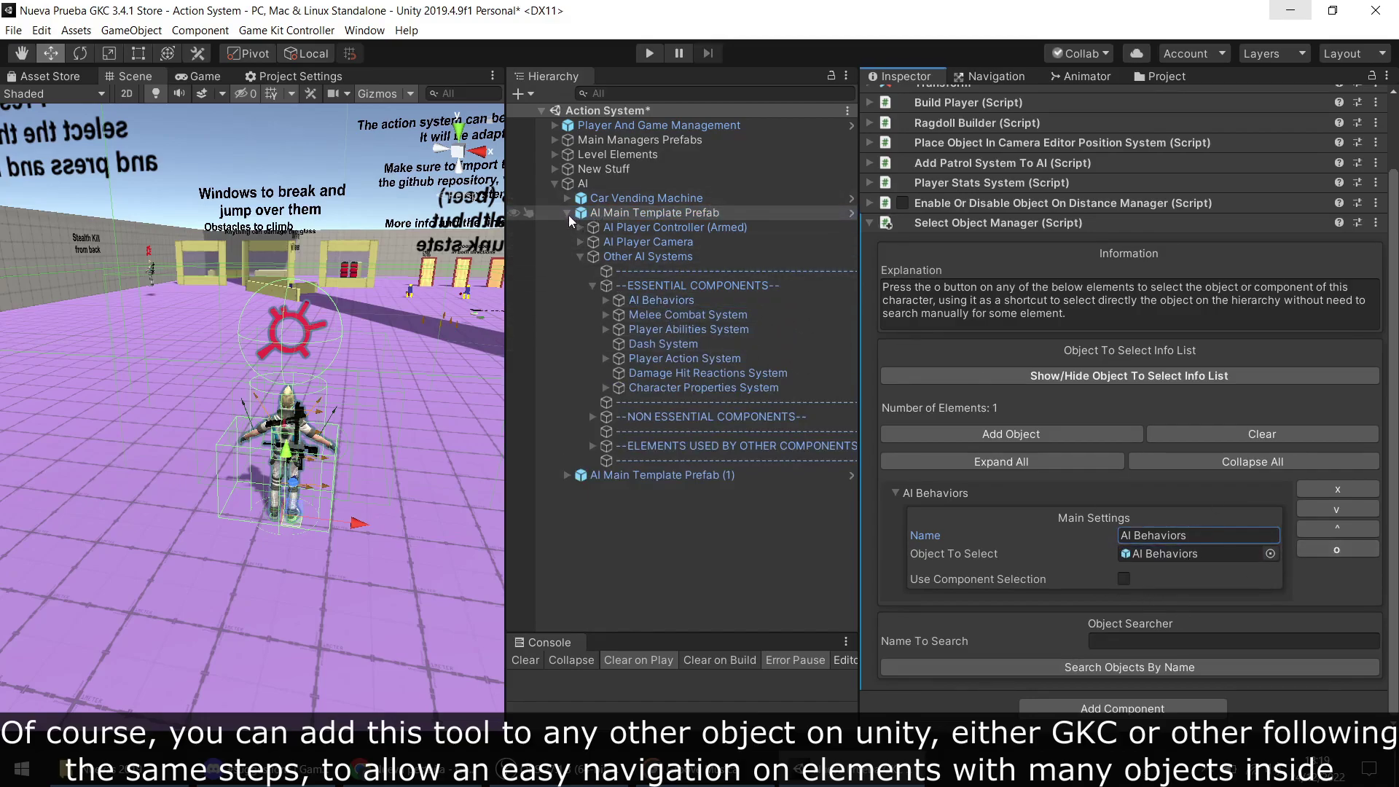
click(1328, 550)
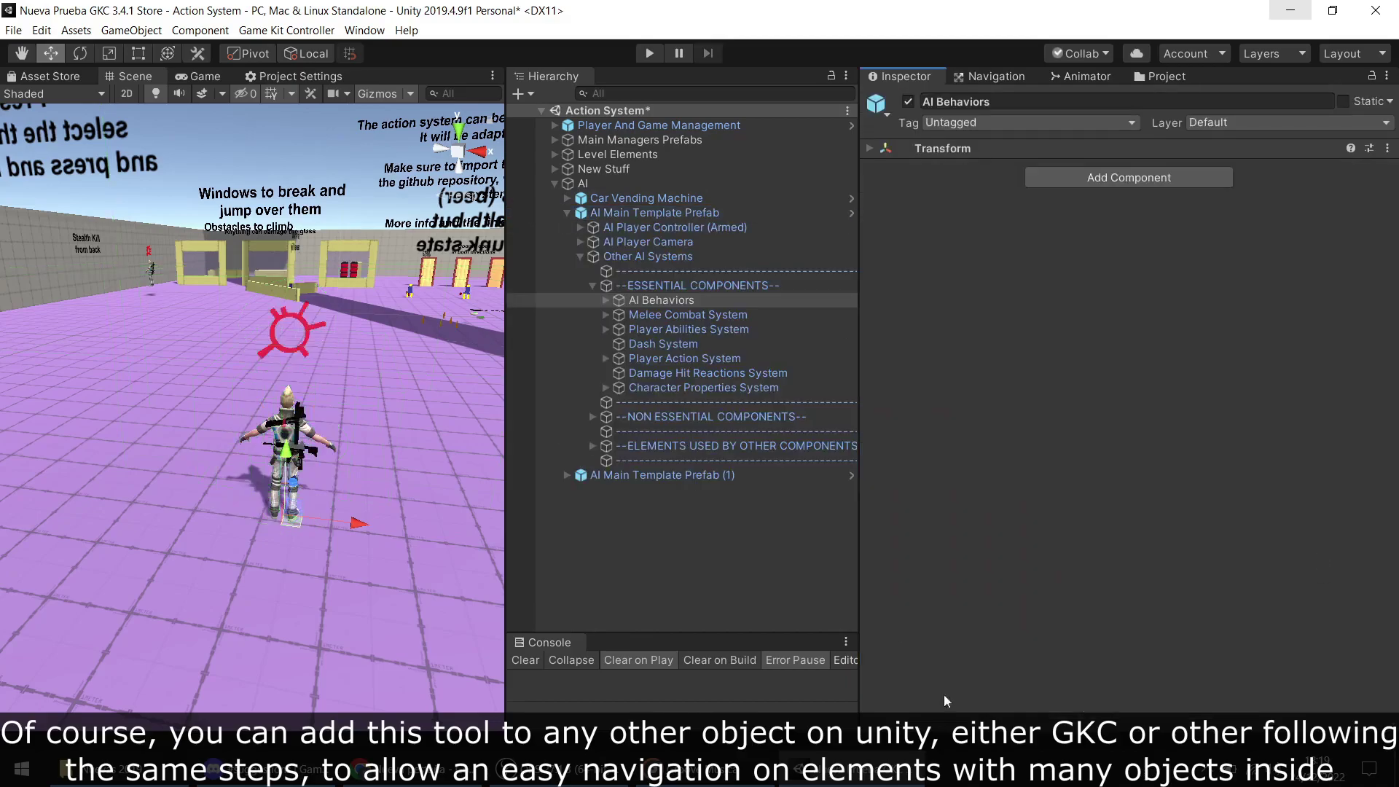
click(701, 206)
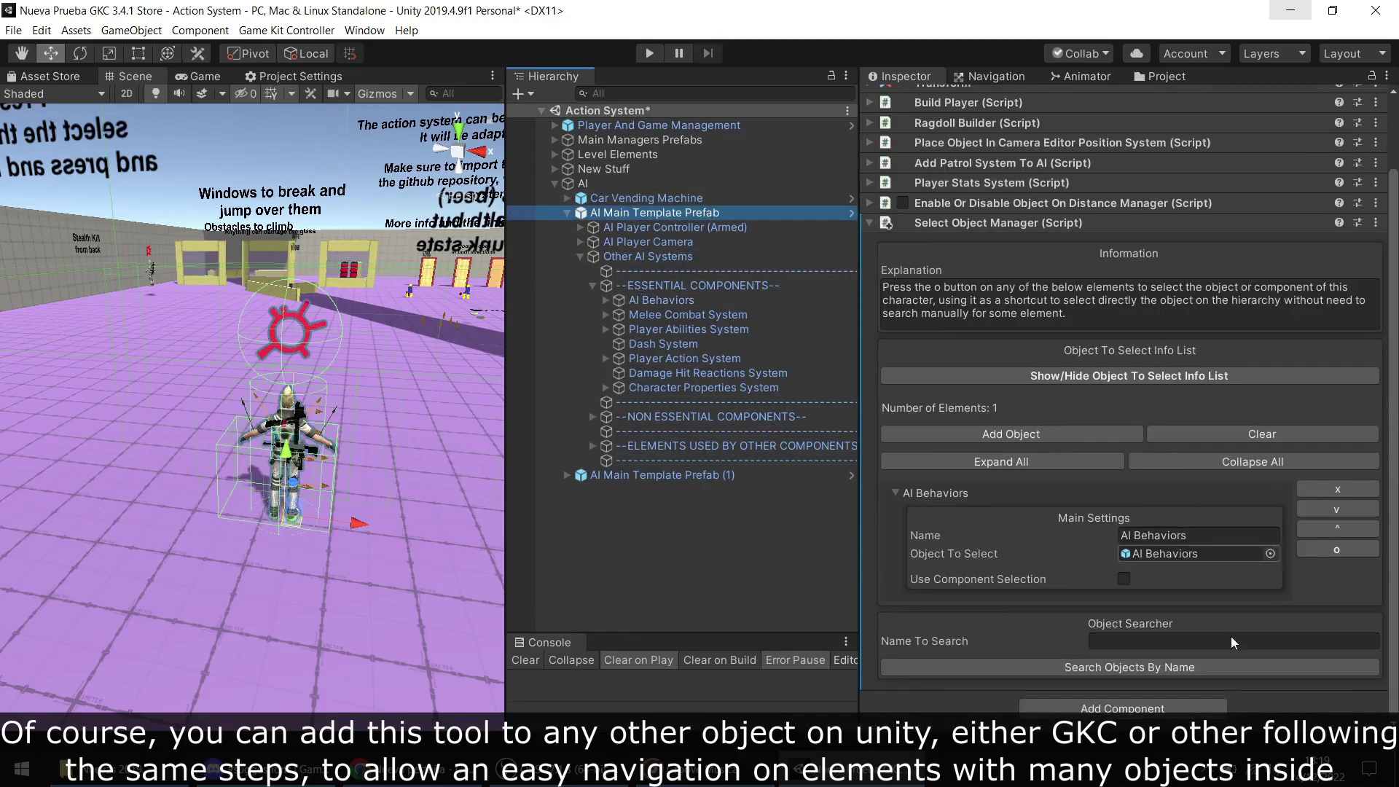
click(1231, 642)
Step: Search for 'beh', jump to AI Behaviors, then reselect the AI Main Template Prefab
text(beh)
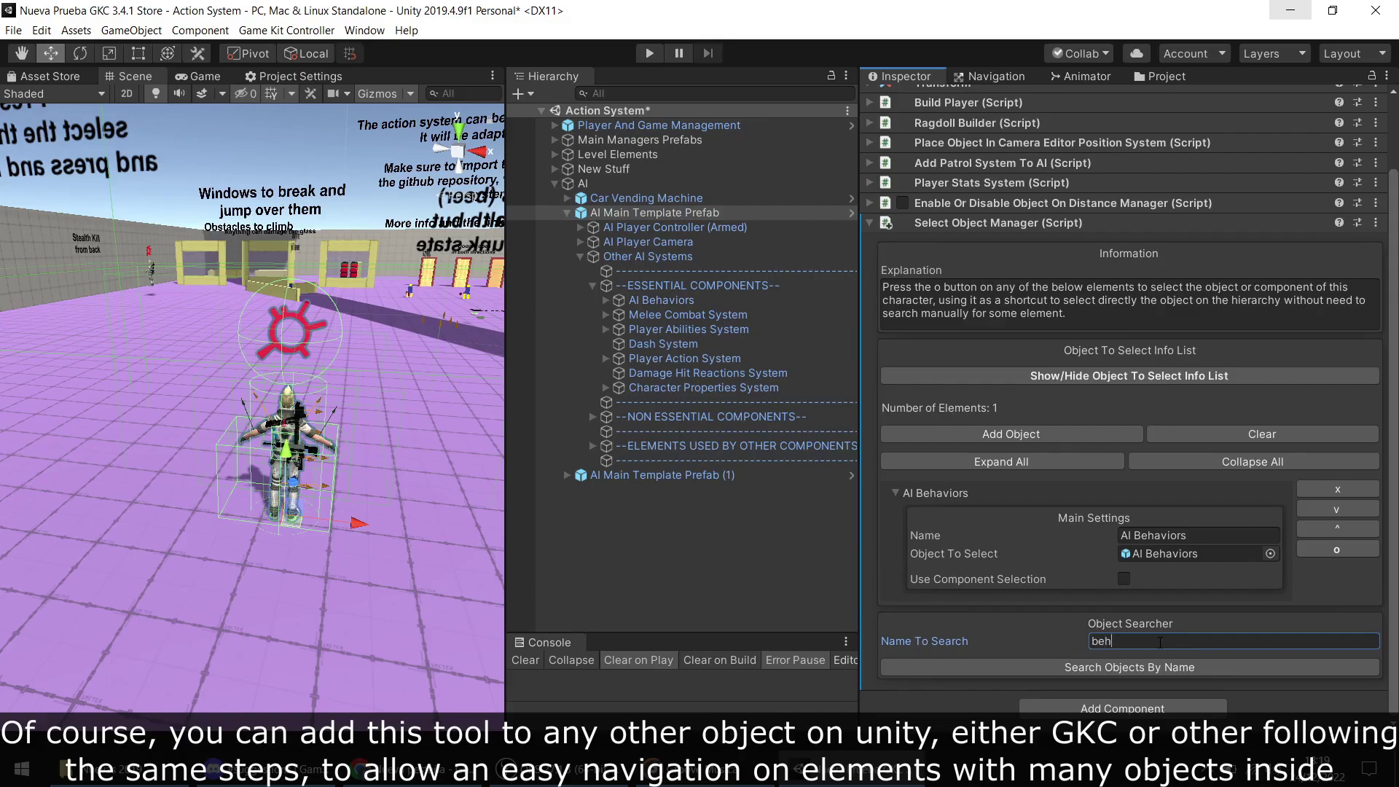
click(1160, 667)
scroll(1160, 656, down, 3)
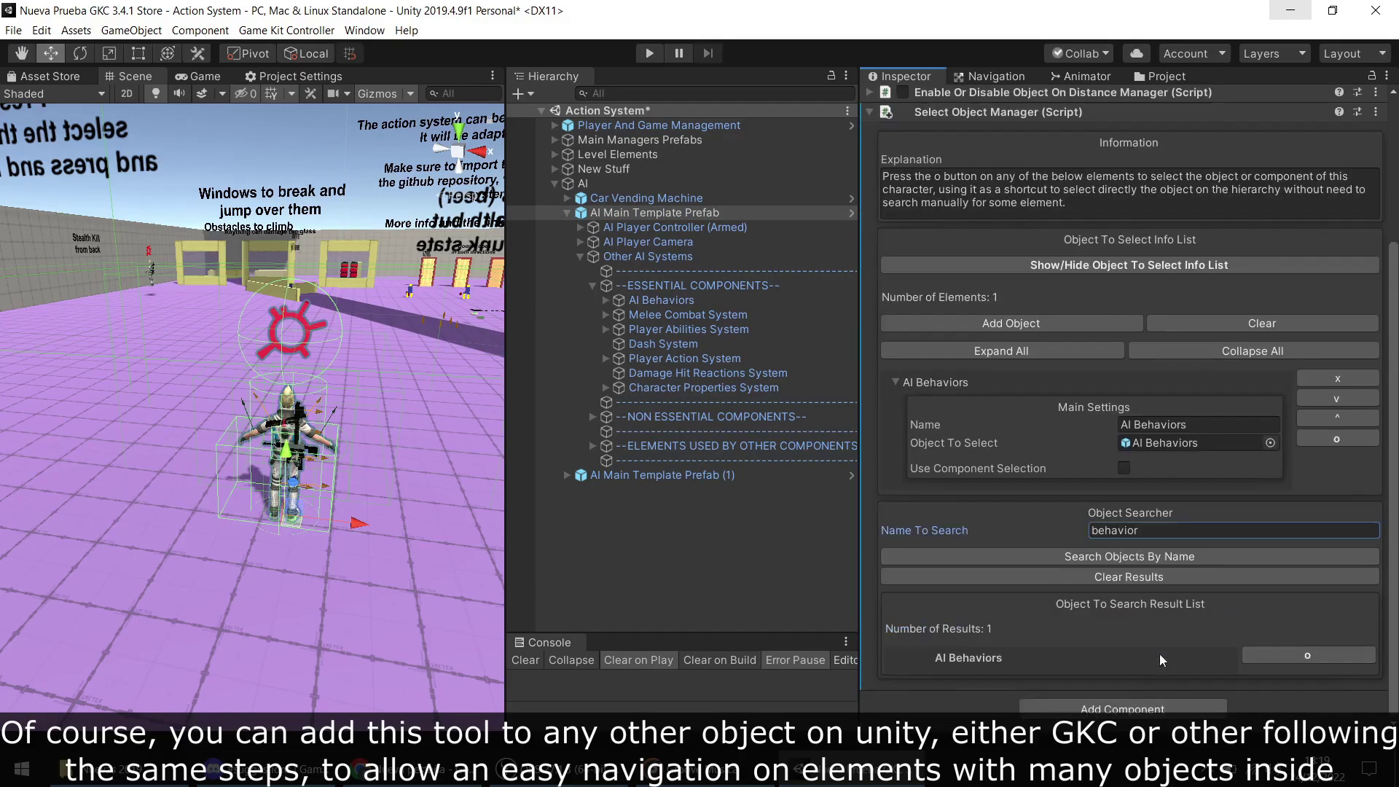
click(1311, 657)
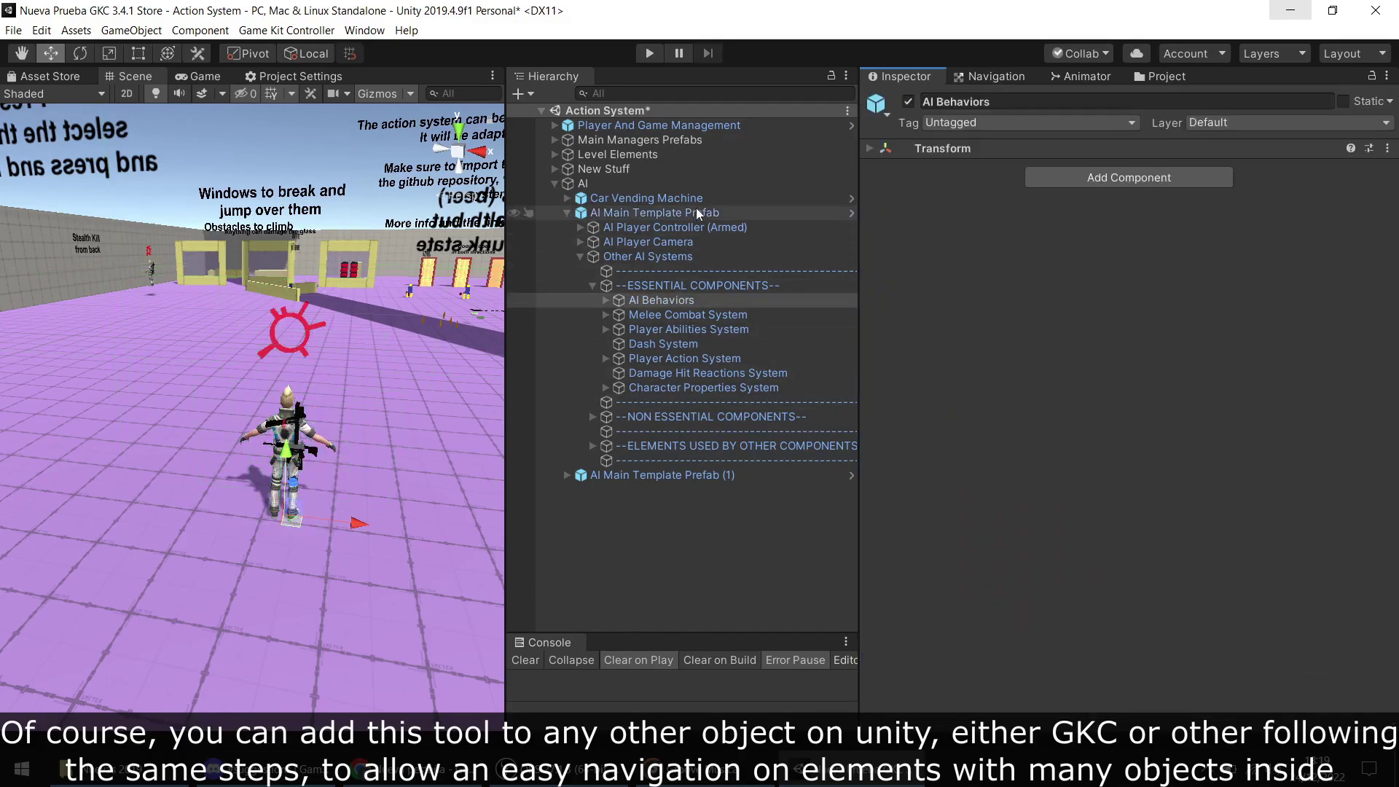
click(602, 300)
click(605, 299)
click(636, 213)
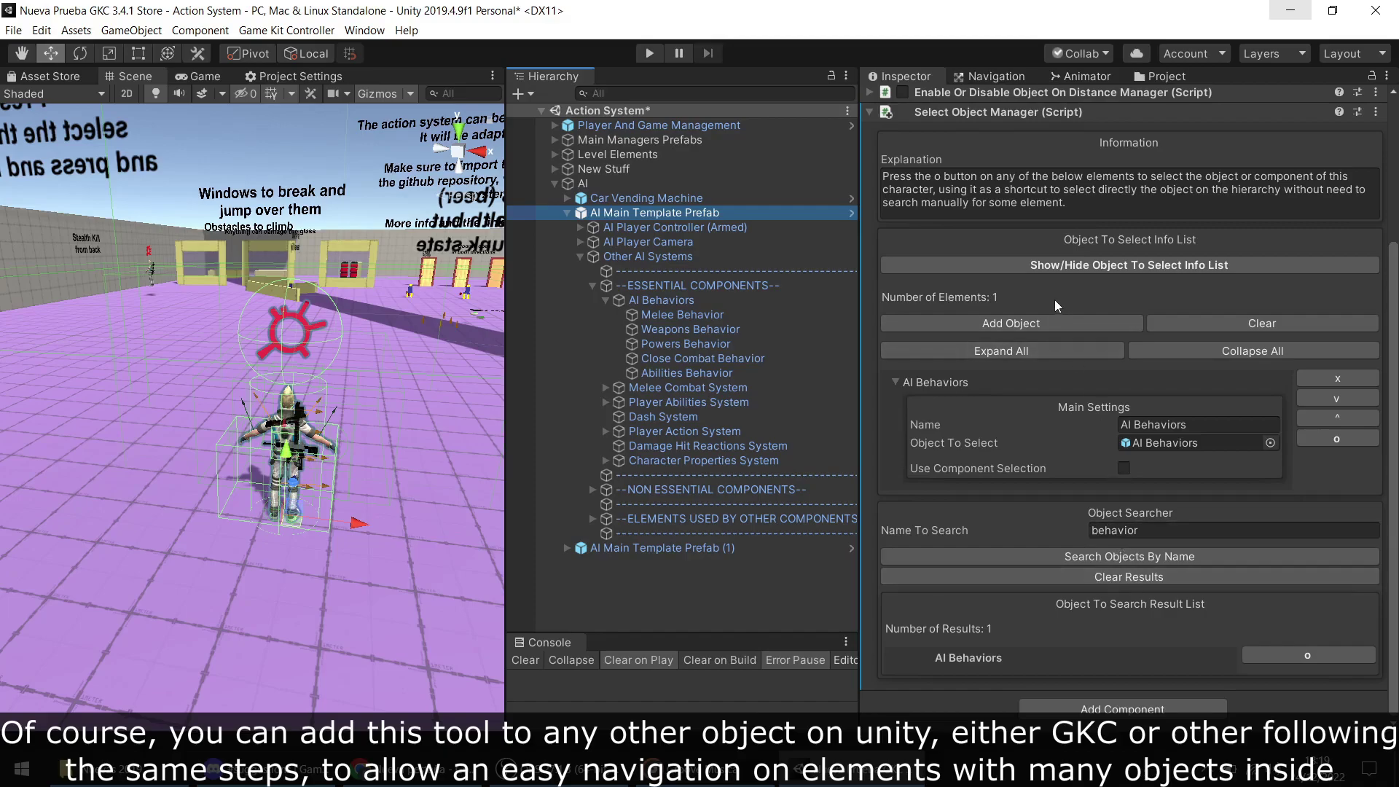
Step: Add a second entry and rename it Melee Behavior
click(1059, 325)
scroll(1078, 342, down, 1)
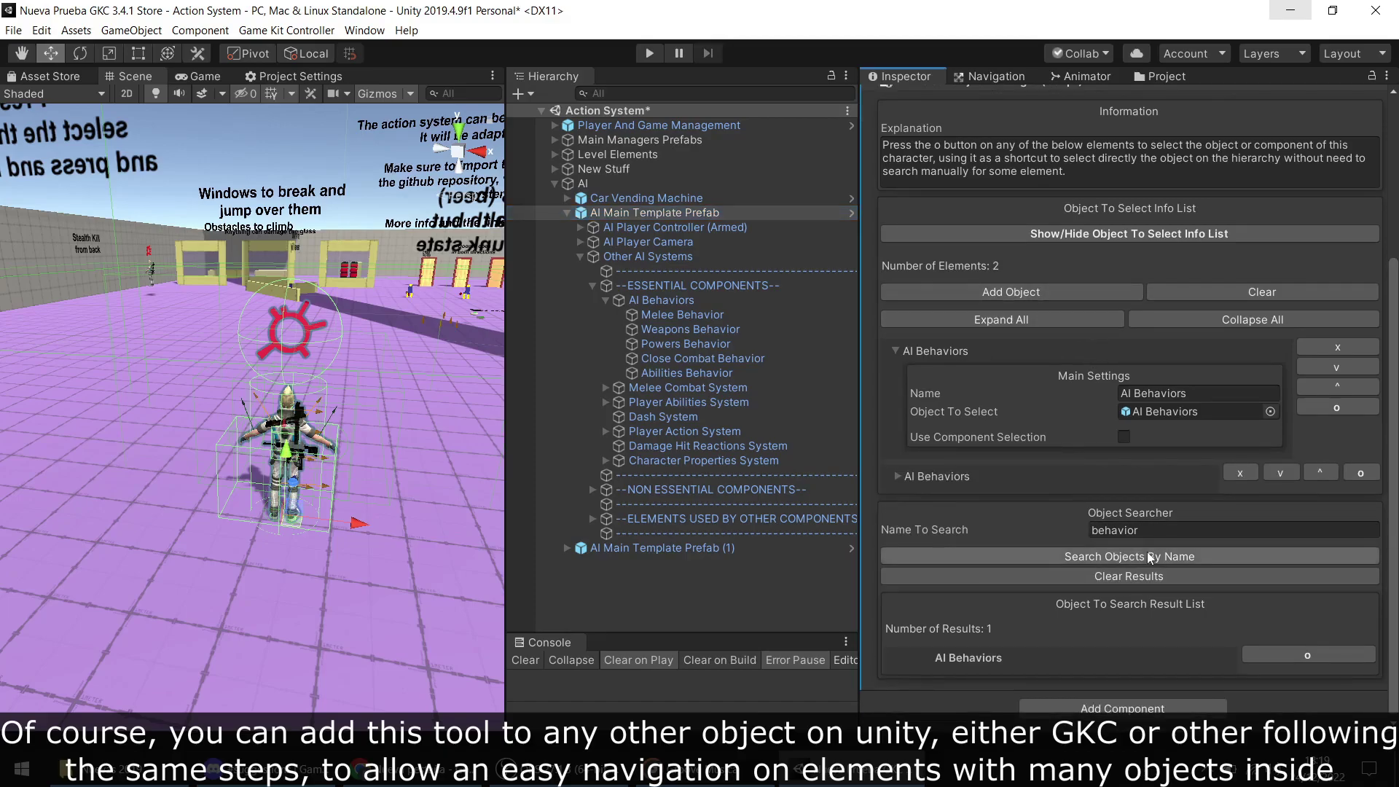
click(964, 475)
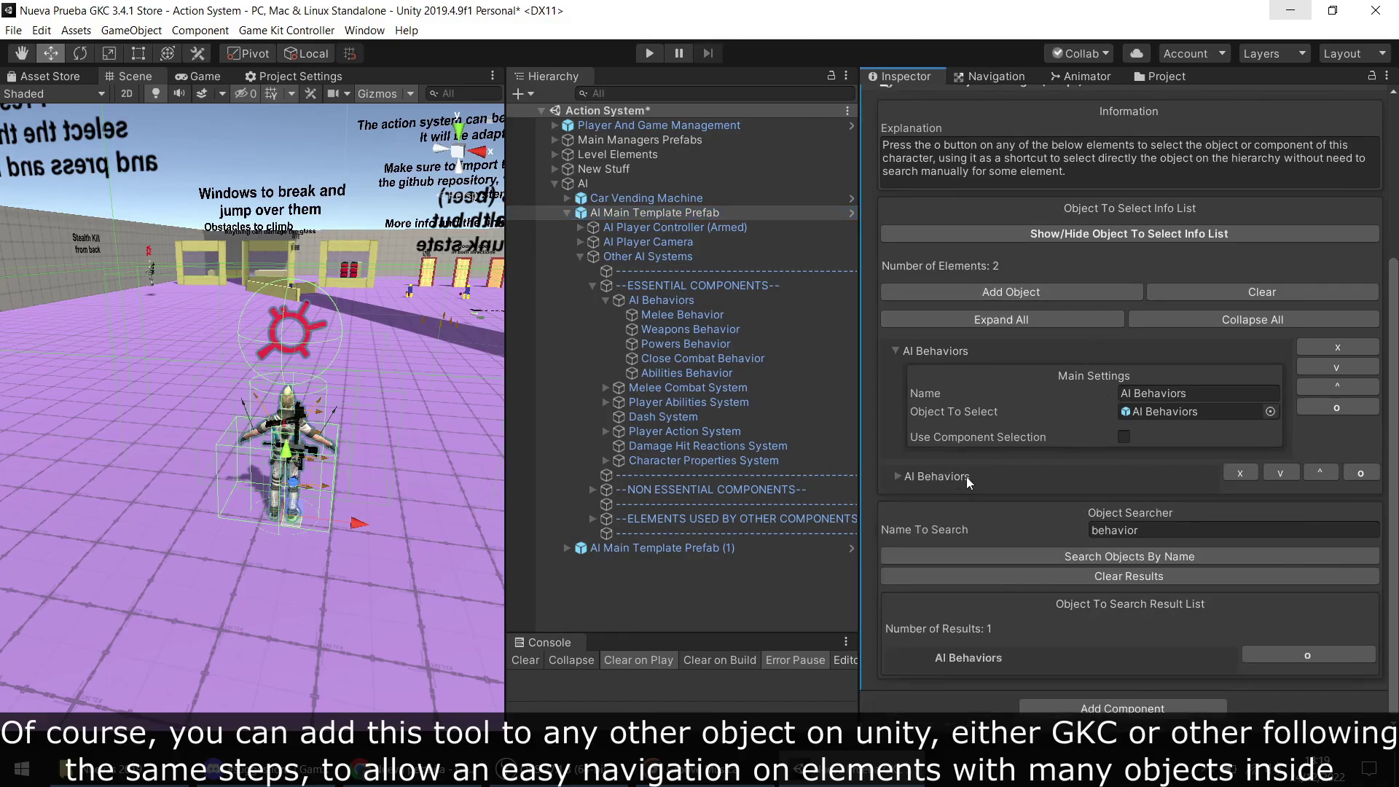
click(1174, 520)
text(Mle)
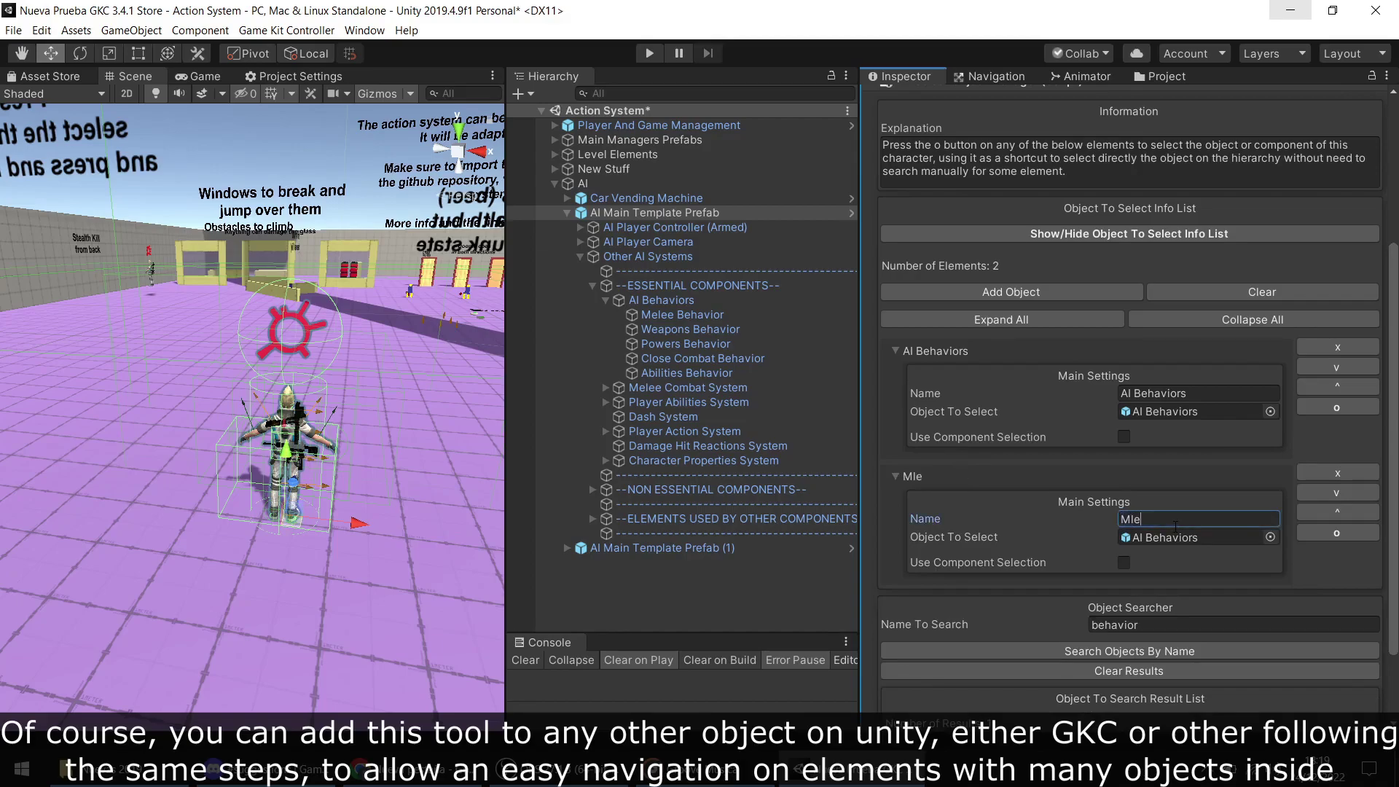
text(H)
text(Behavior)
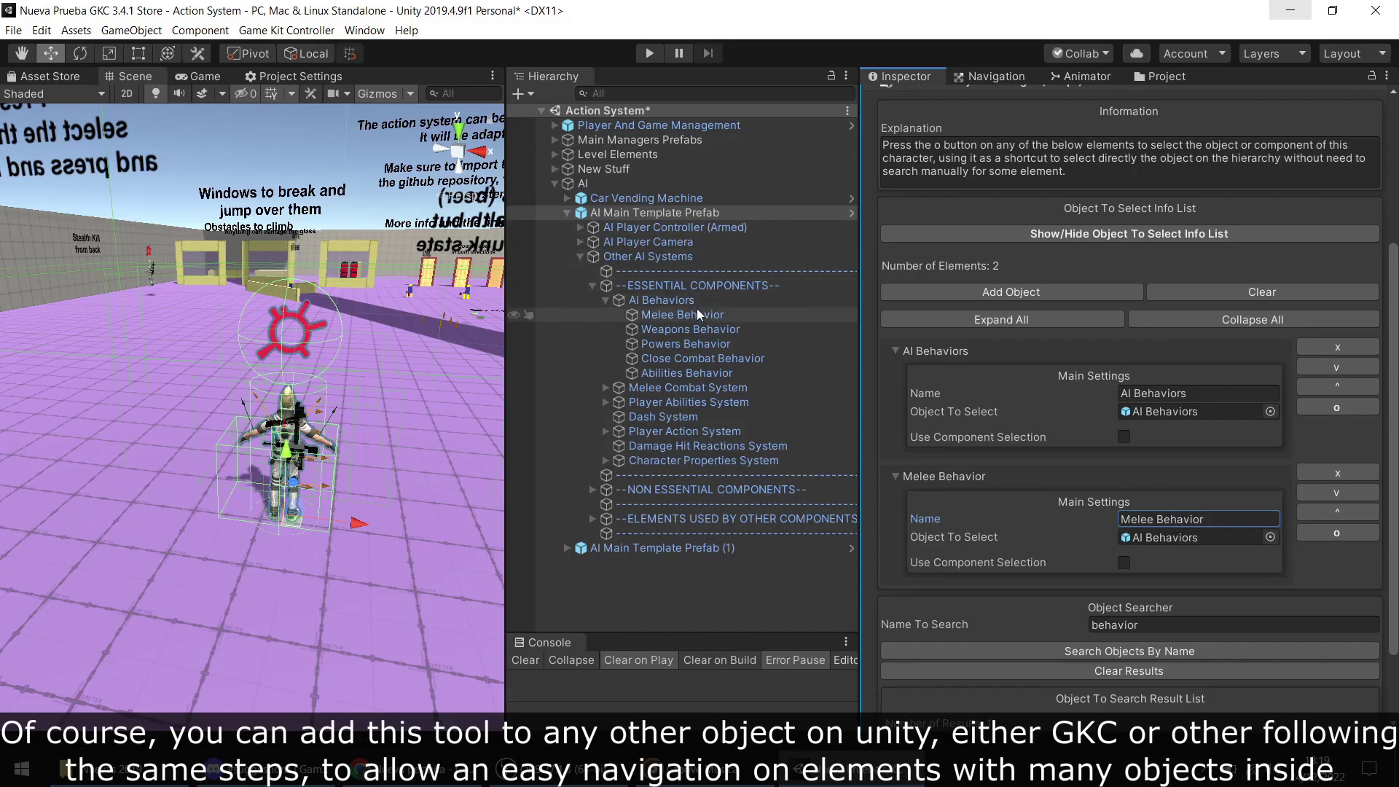
Step: Assign Melee Behavior as the entry's target, test the jump, then select Player And Game Management
drag(689, 314, 1195, 545)
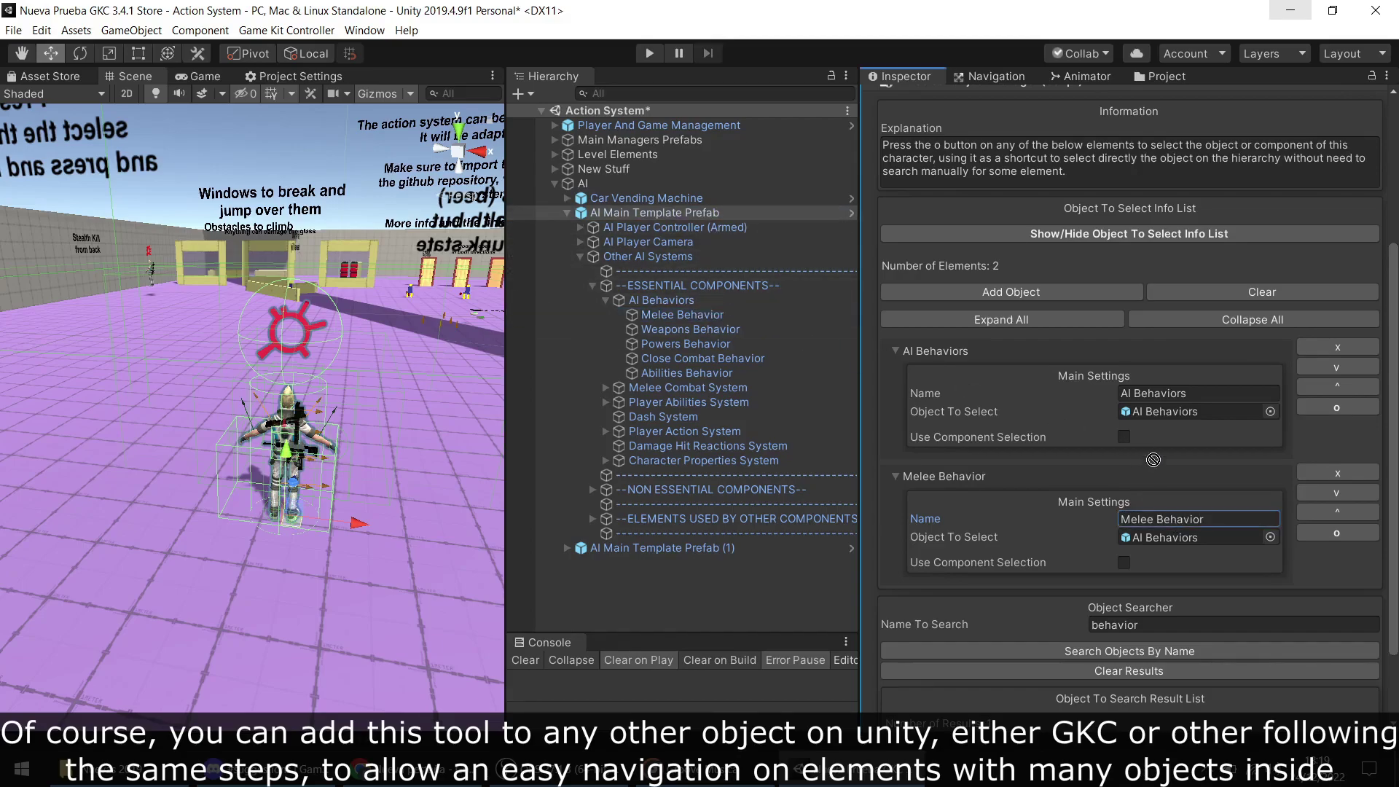
click(1343, 533)
scroll(1124, 484, up, 3)
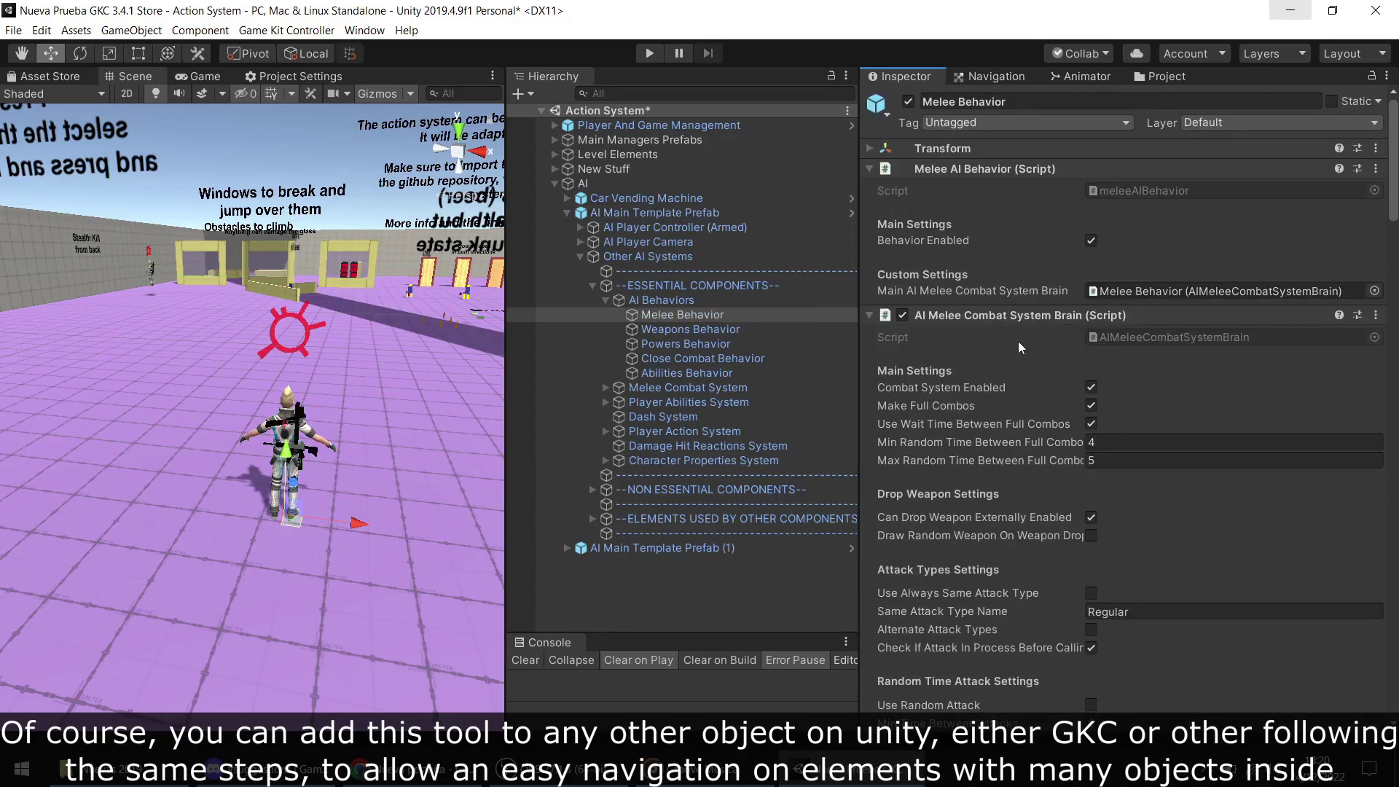
click(999, 312)
click(999, 315)
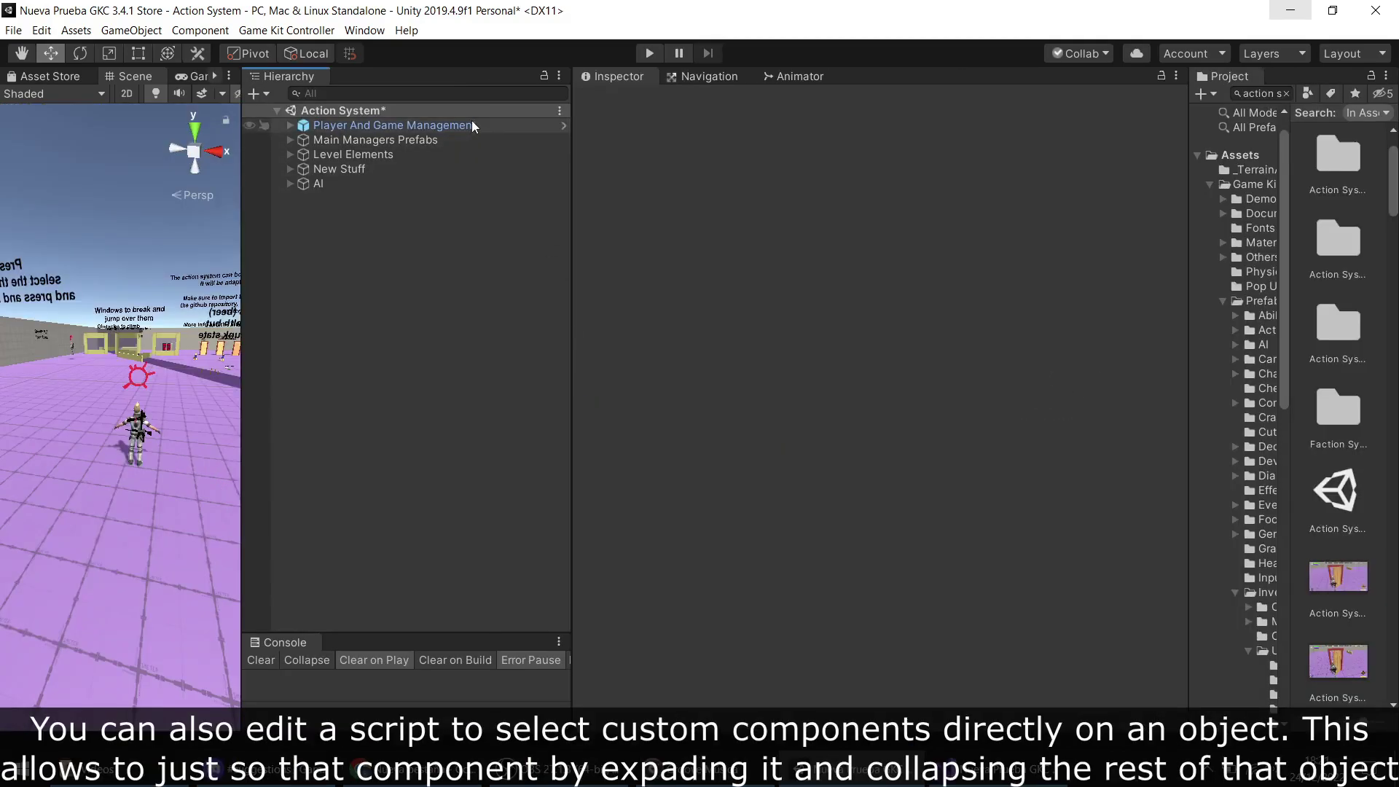
click(471, 123)
Step: Expand the Player Inventory entry and keep Use Component Selection checked
scroll(729, 295, down, 10)
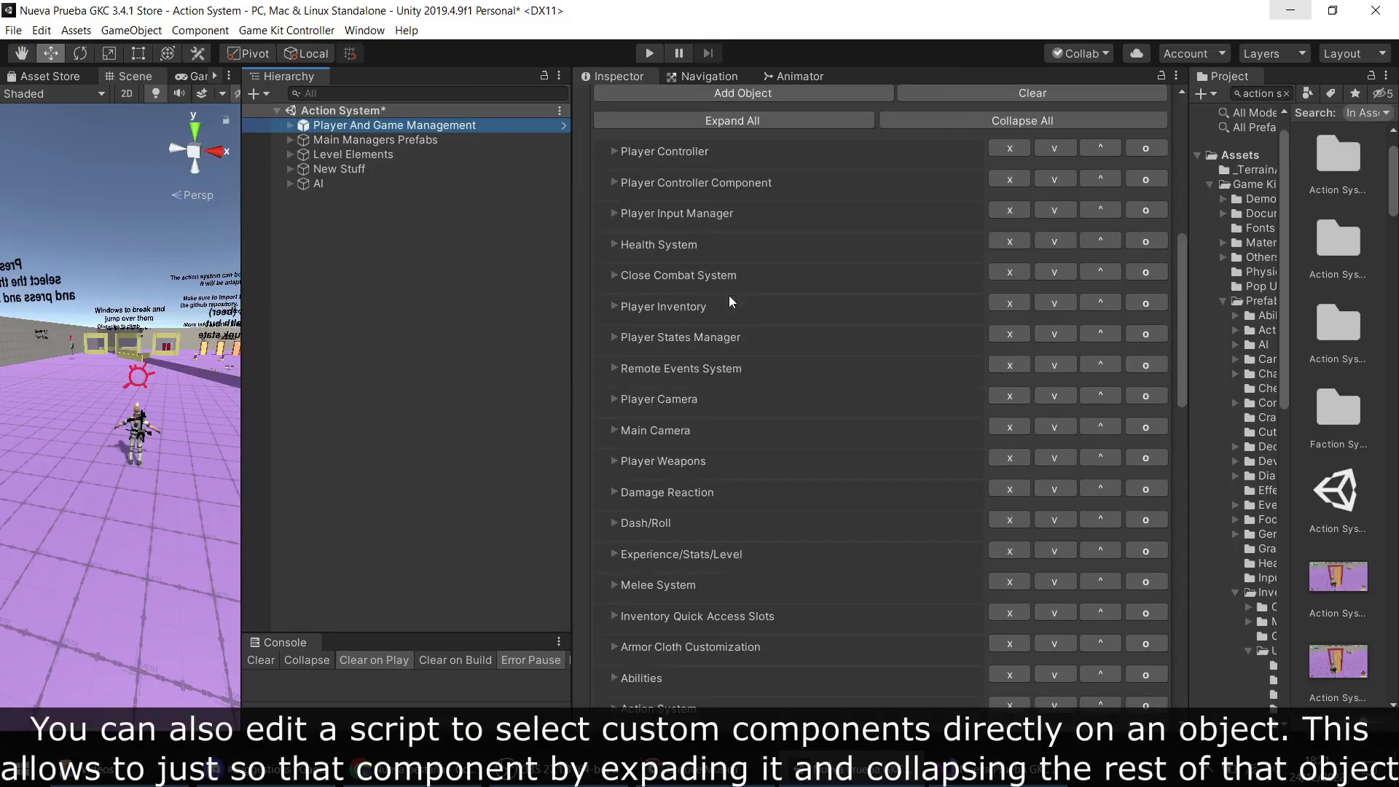
scroll(729, 295, down, 3)
scroll(730, 295, up, 3)
click(692, 306)
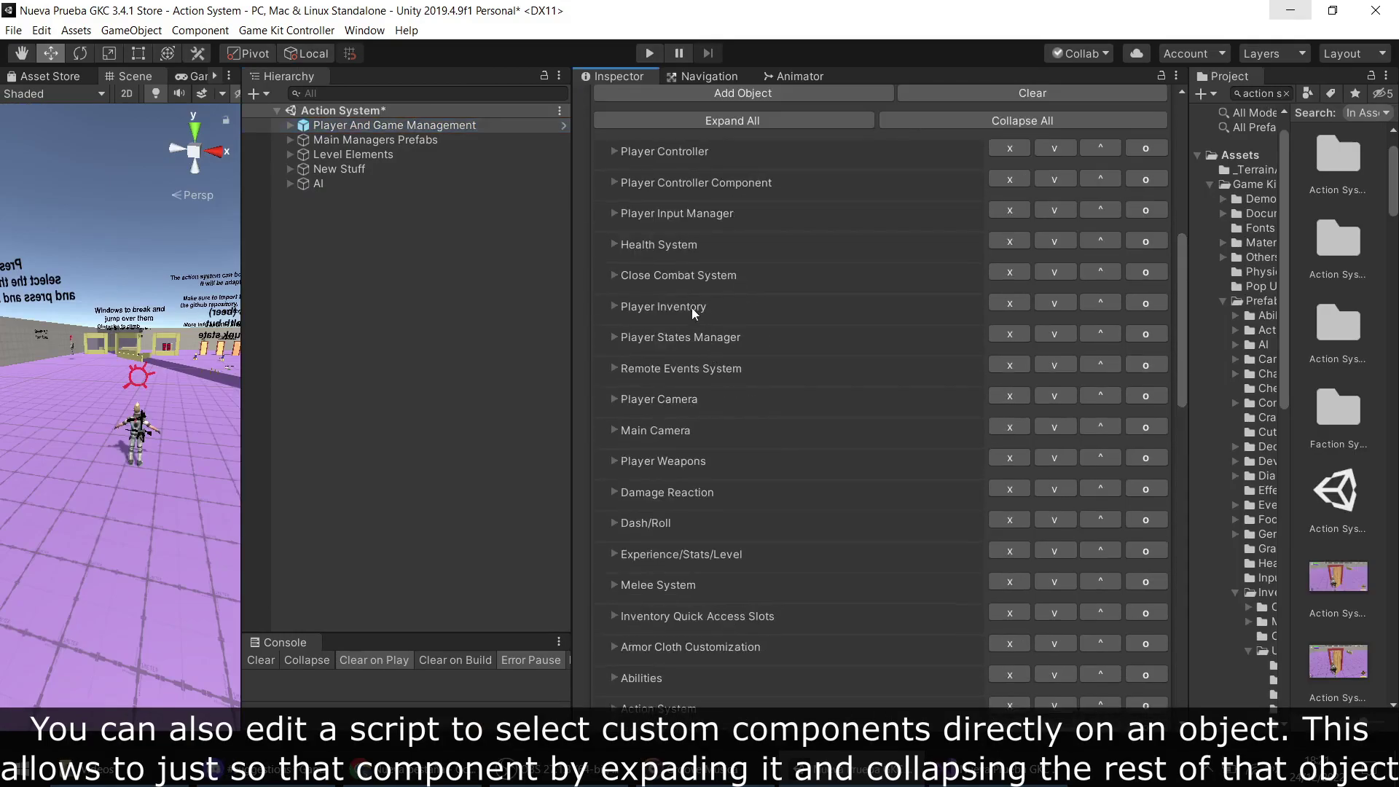
click(872, 393)
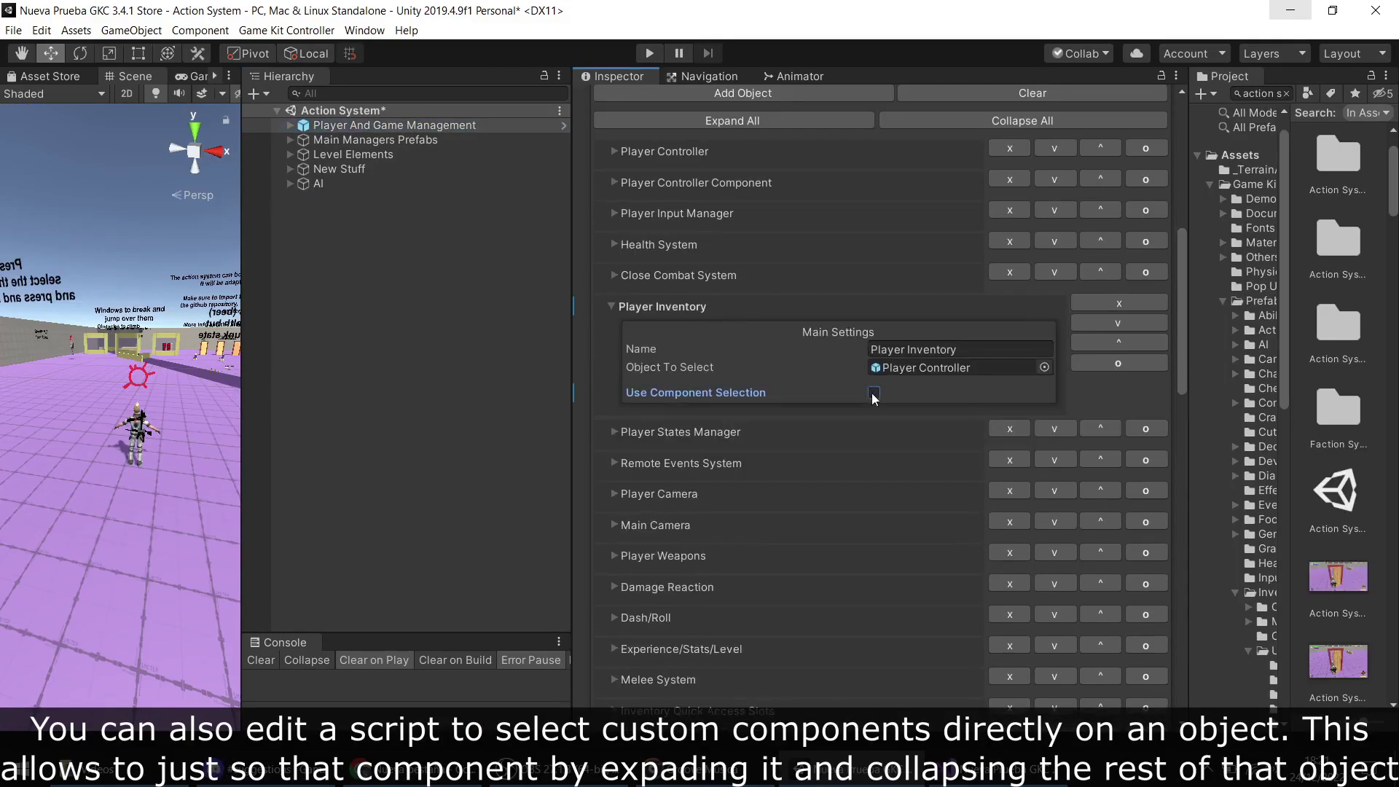
click(872, 393)
click(961, 452)
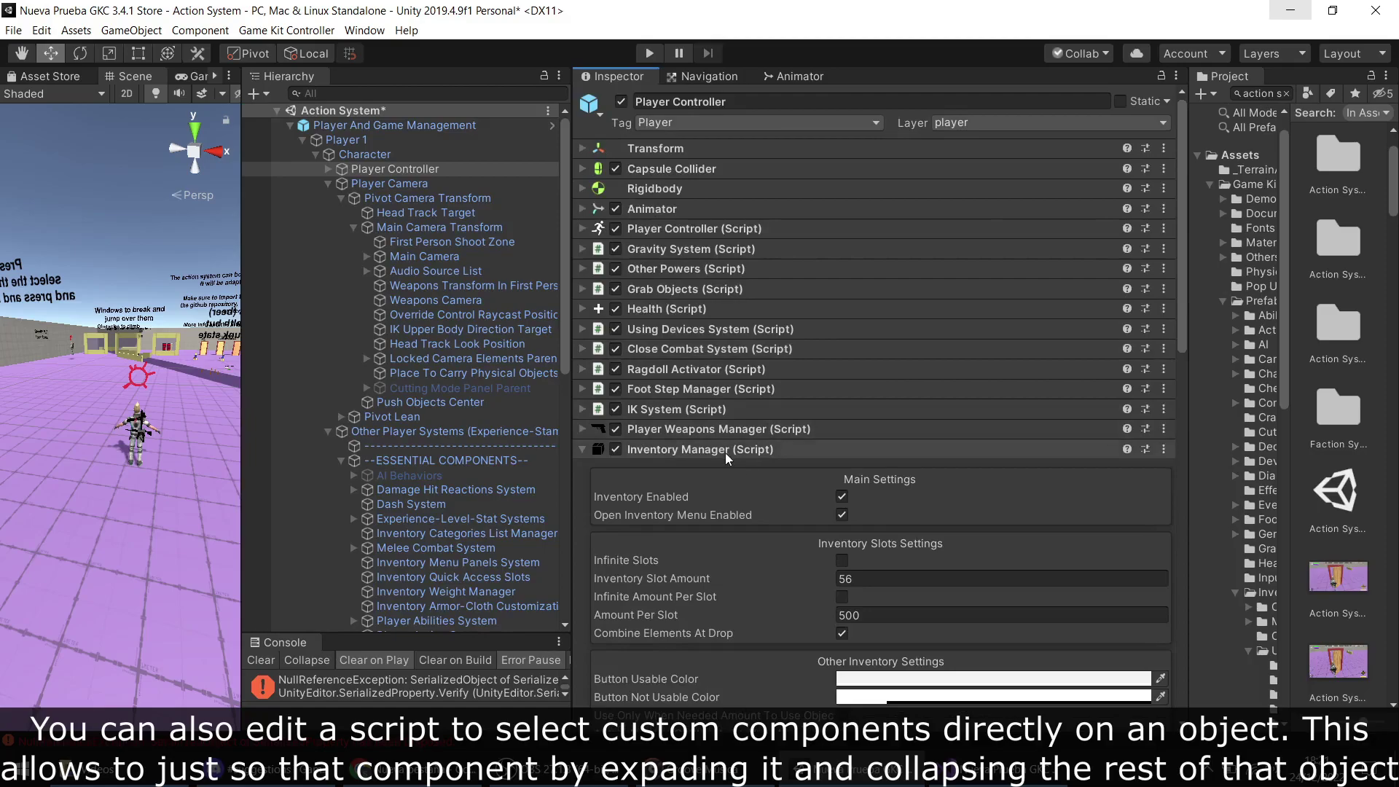
Step: Jump to Player Controller's Inventory Manager component and expand its settings
click(726, 455)
click(727, 450)
scroll(952, 430, down, 15)
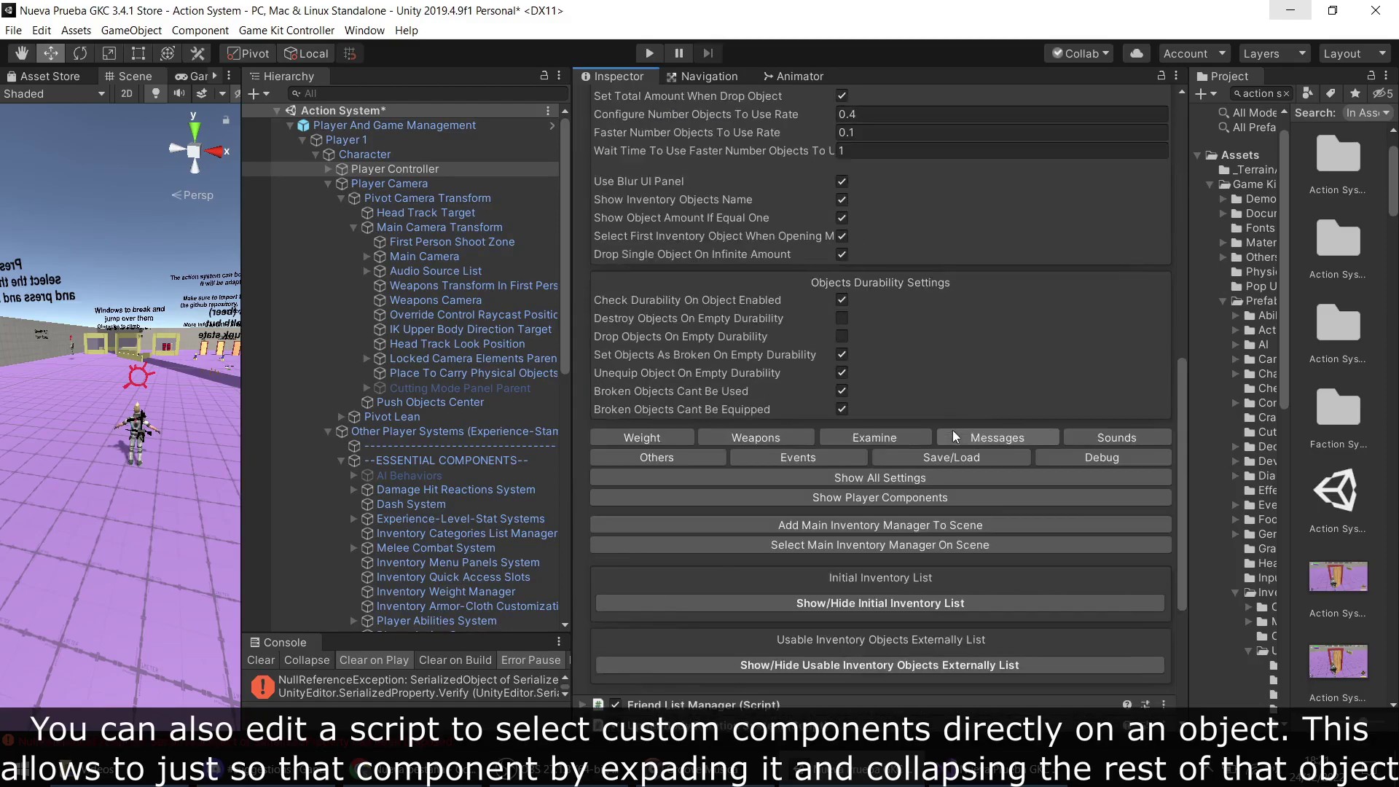
scroll(951, 430, up, 8)
scroll(952, 430, up, 7)
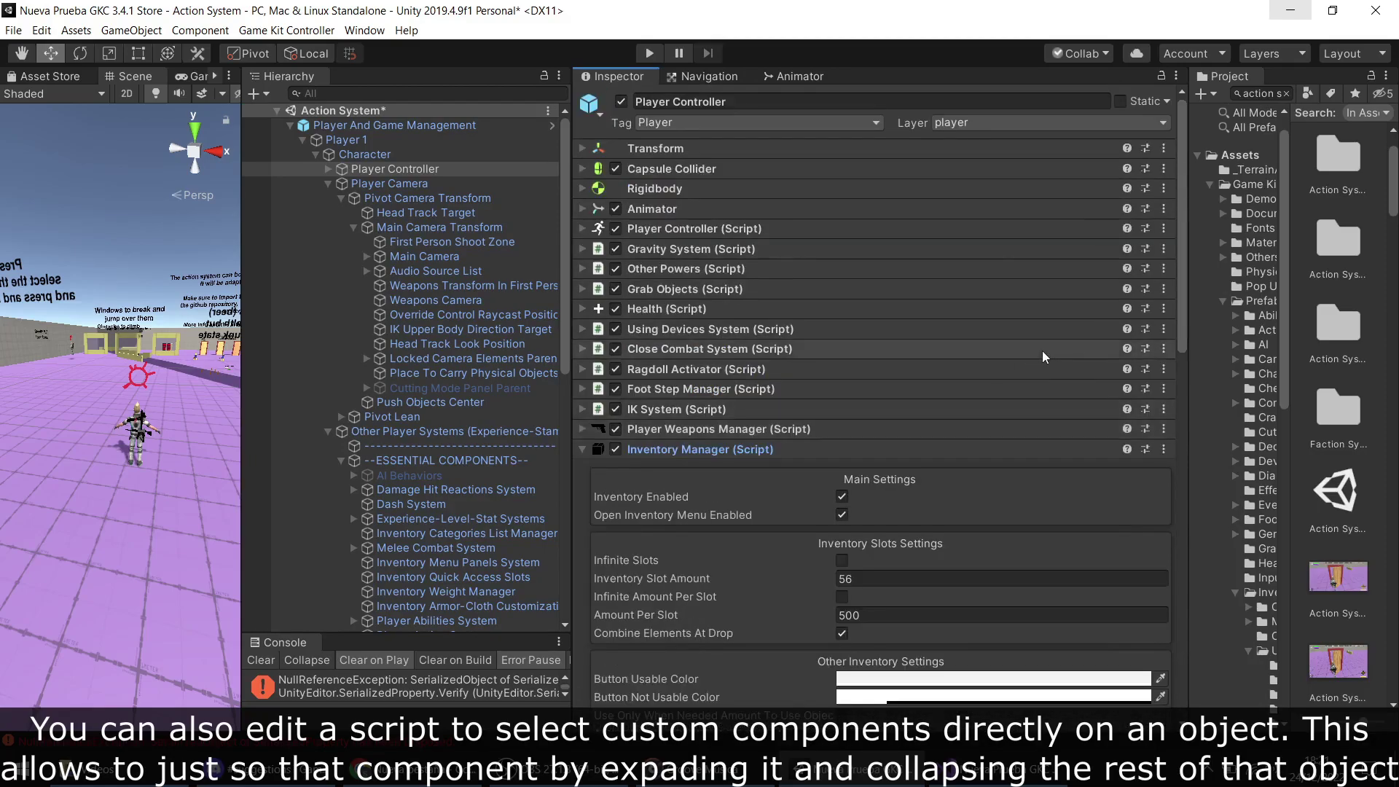
click(1287, 93)
text(extend)
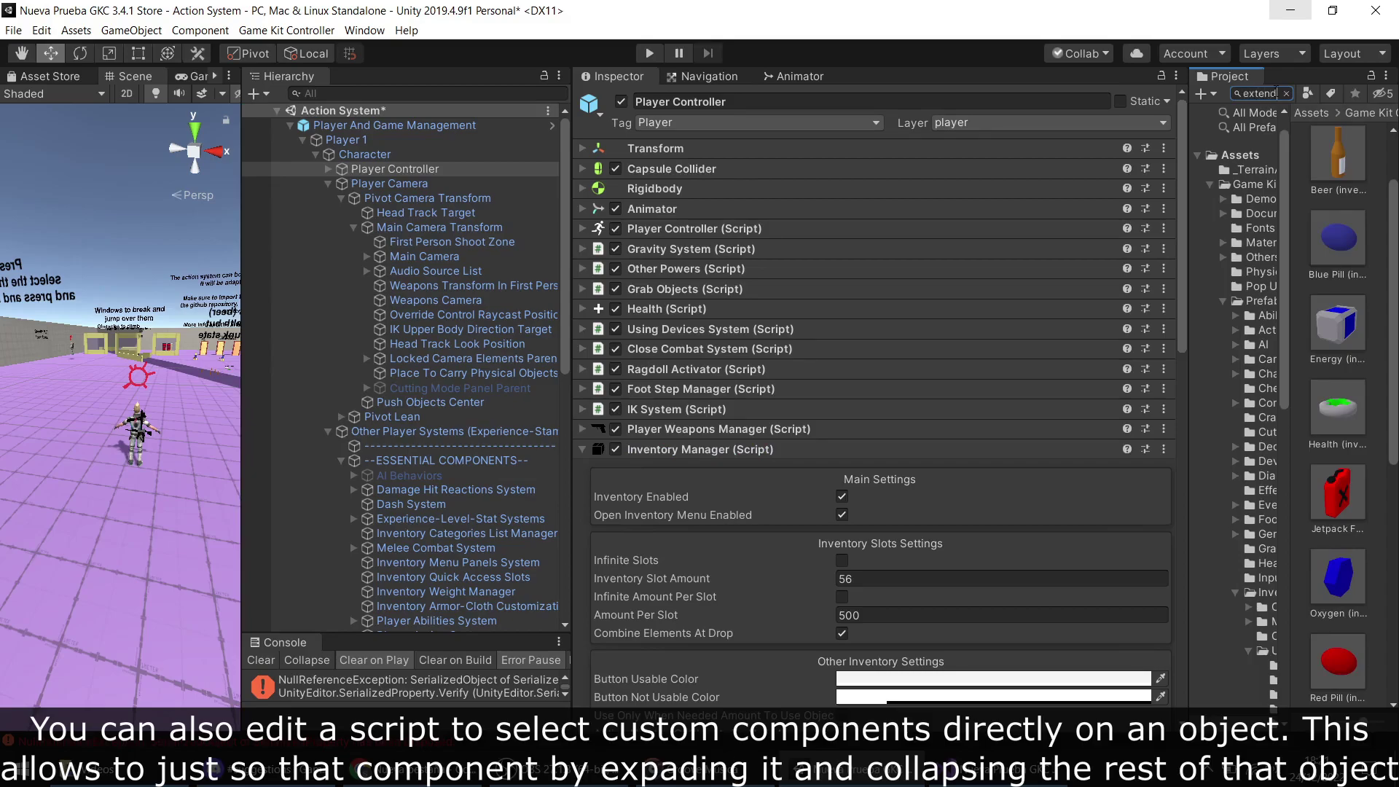
Step: Search the Project for 'extende' and open ExtendedMenuEditor.cs in Visual Studio
text(e)
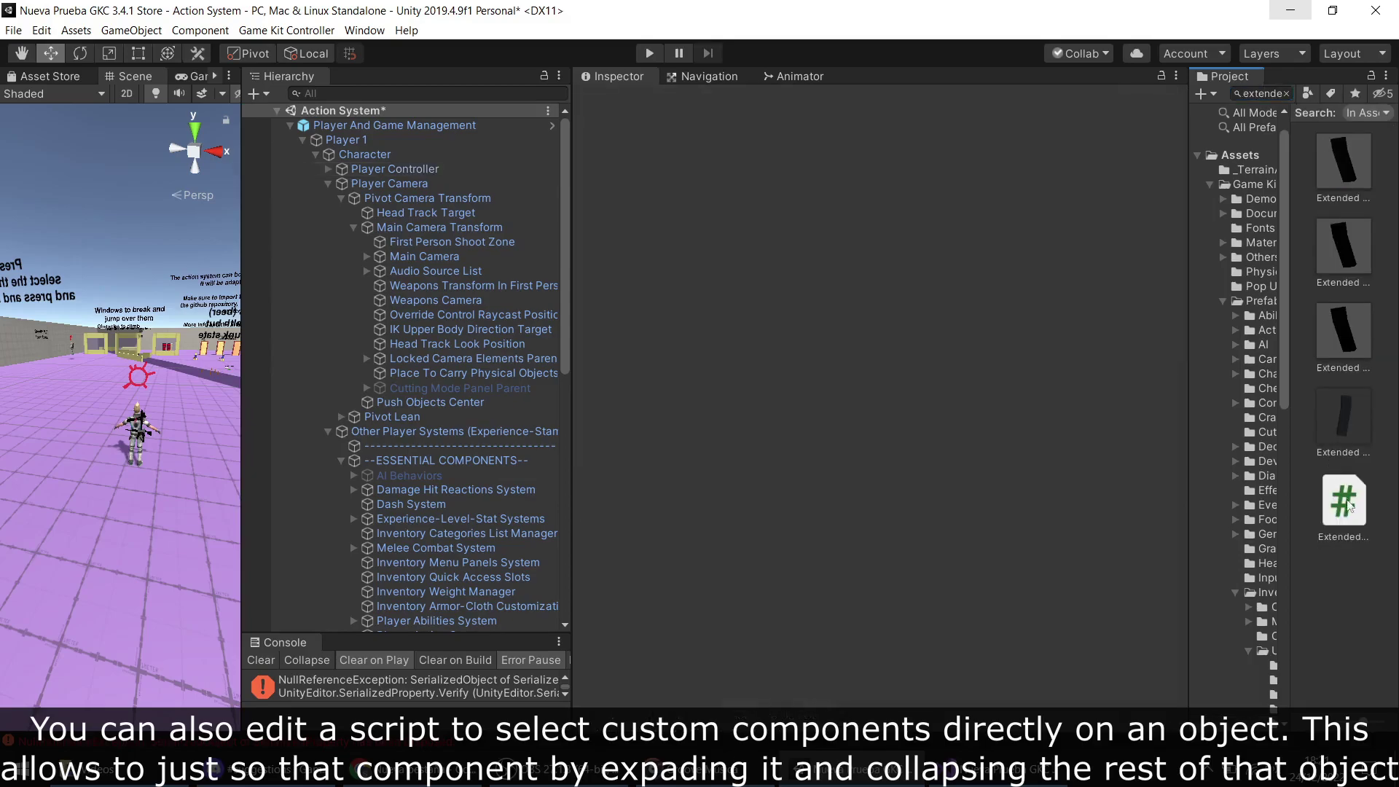
double_click(1343, 501)
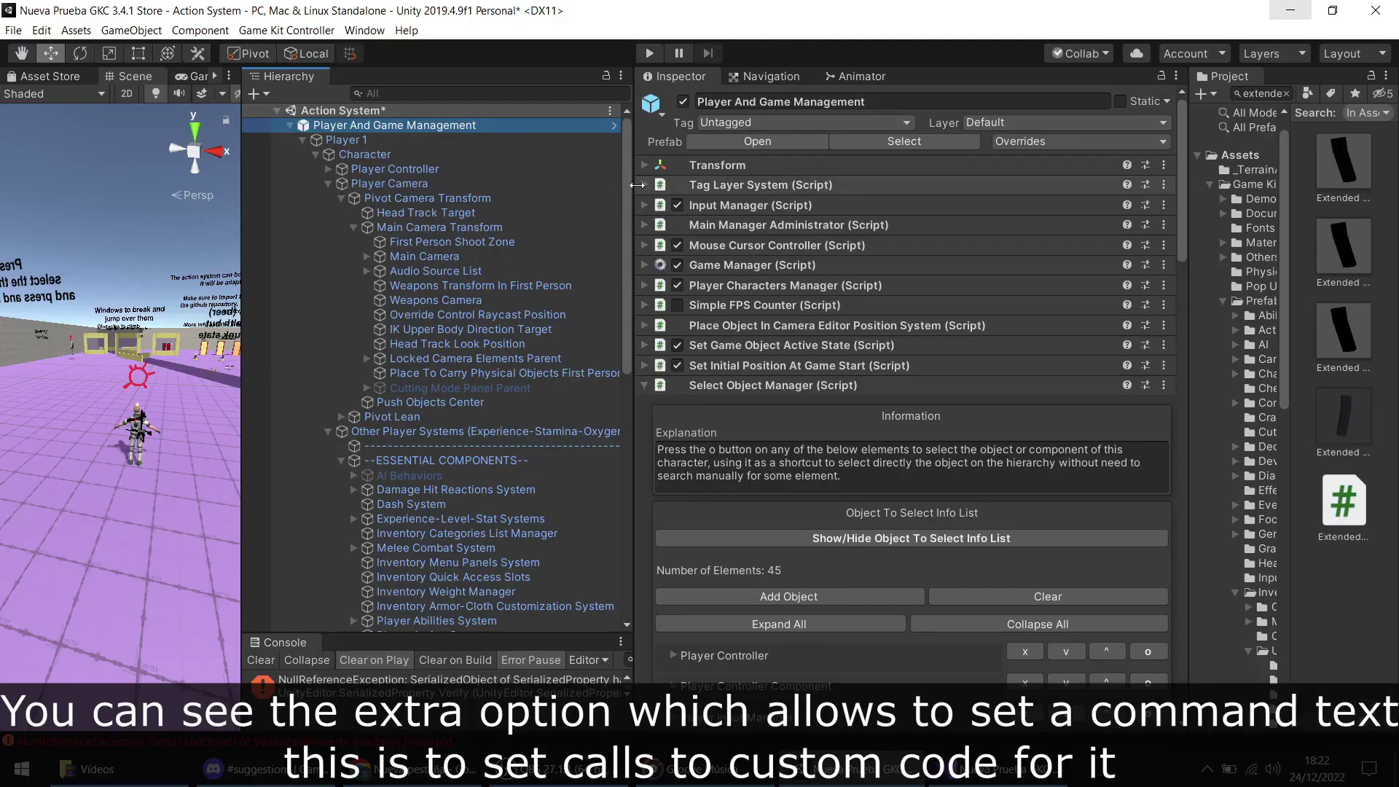
drag(638, 186, 441, 185)
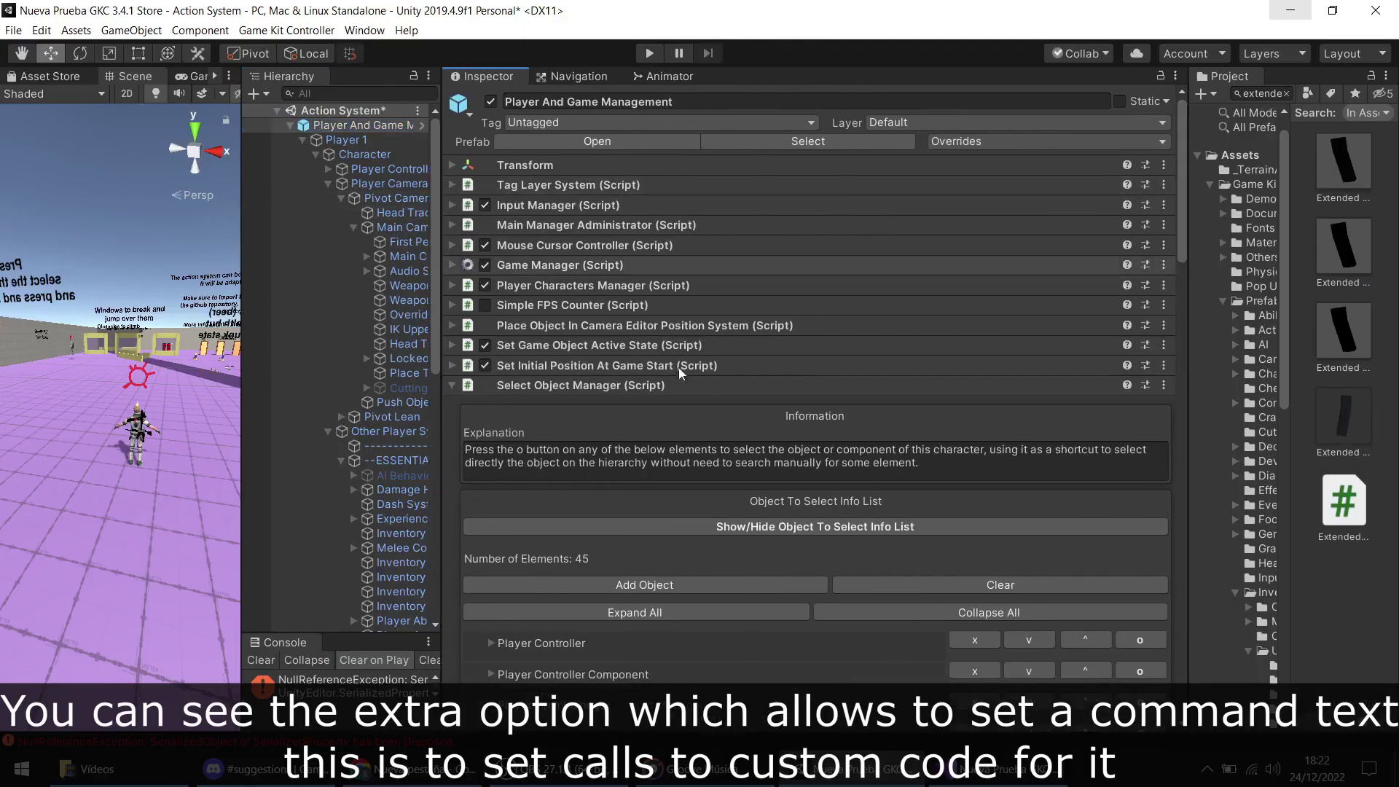
Step: Inspect Player Inventory's component command, collapse the entry, and fold Player And Game Management
scroll(747, 400, down, 10)
scroll(748, 400, down, 3)
scroll(747, 400, up, 3)
click(837, 282)
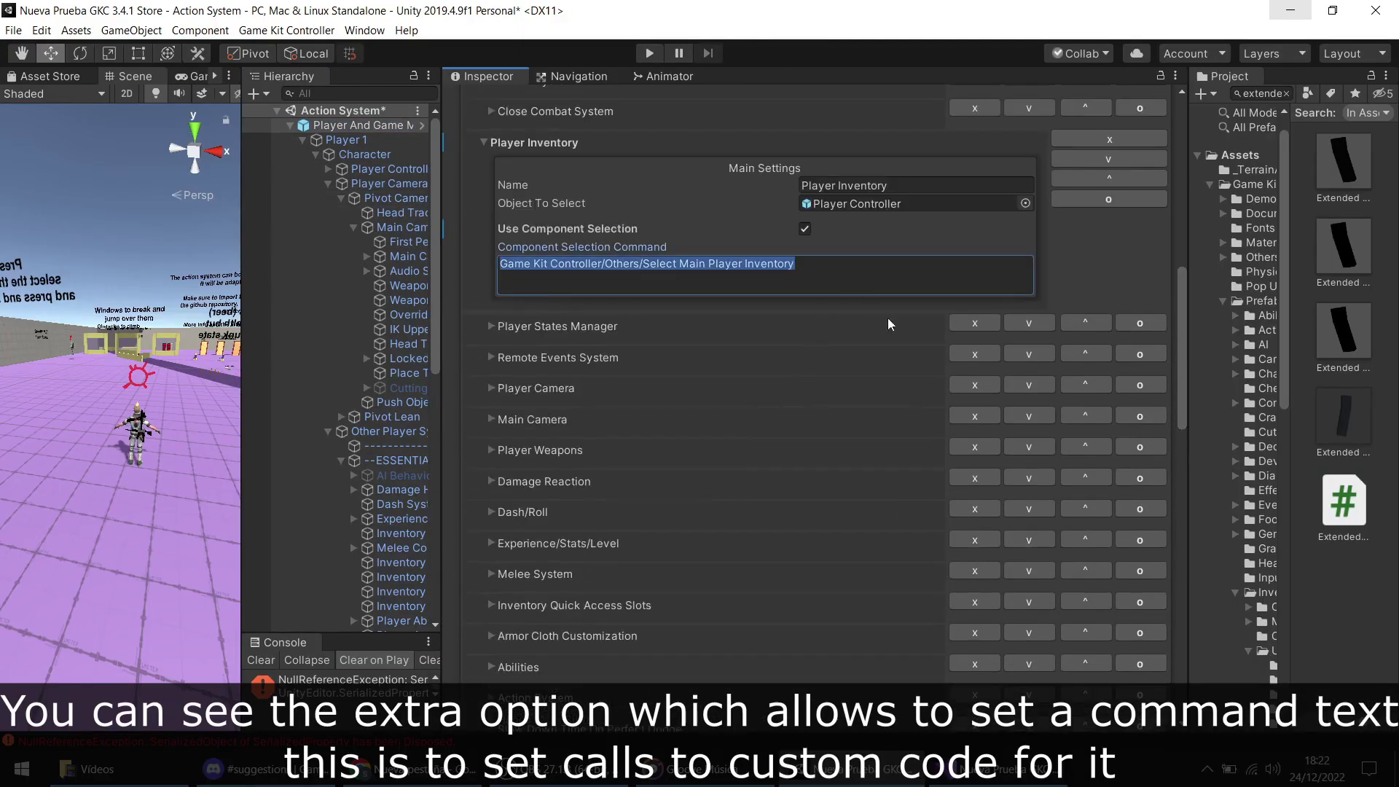
scroll(886, 338, up, 5)
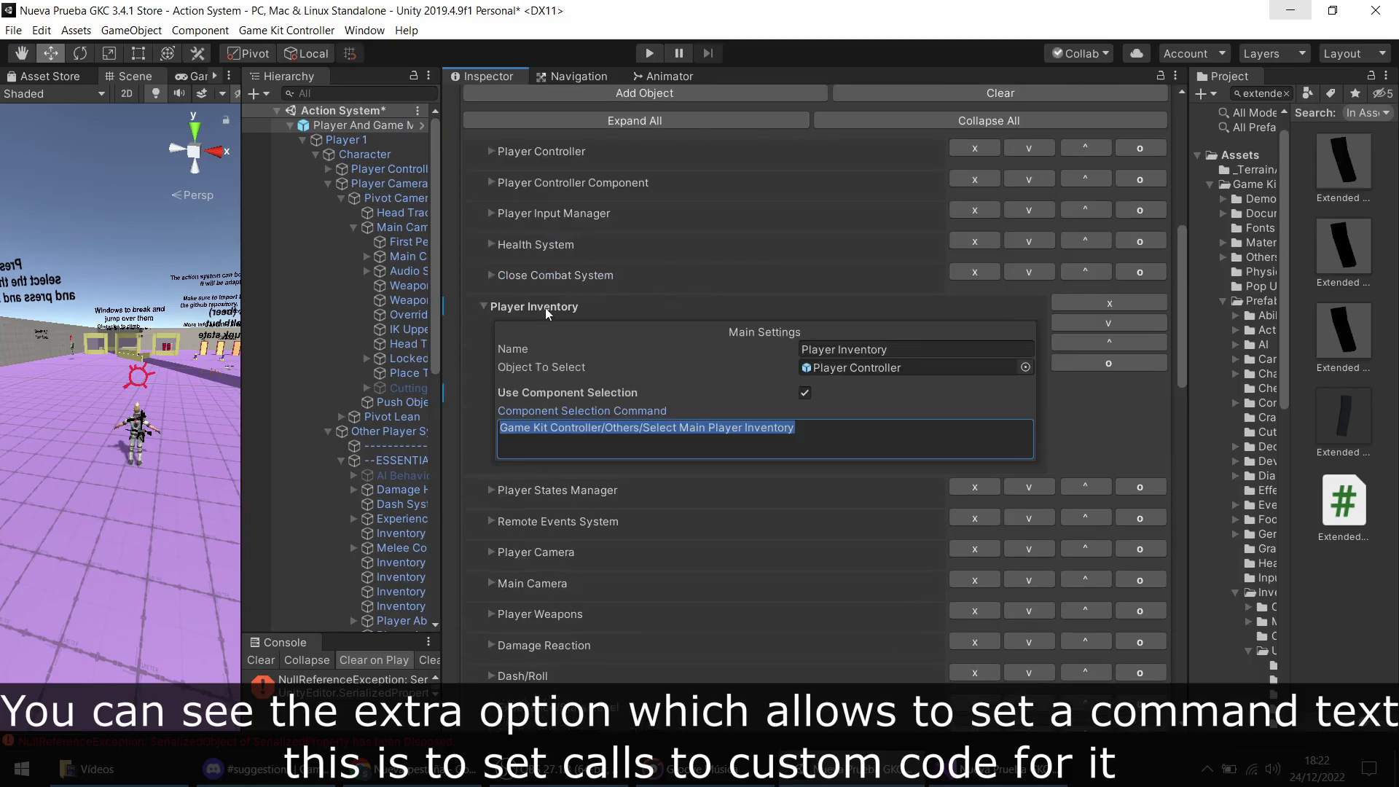
click(545, 307)
click(285, 127)
key(Left)
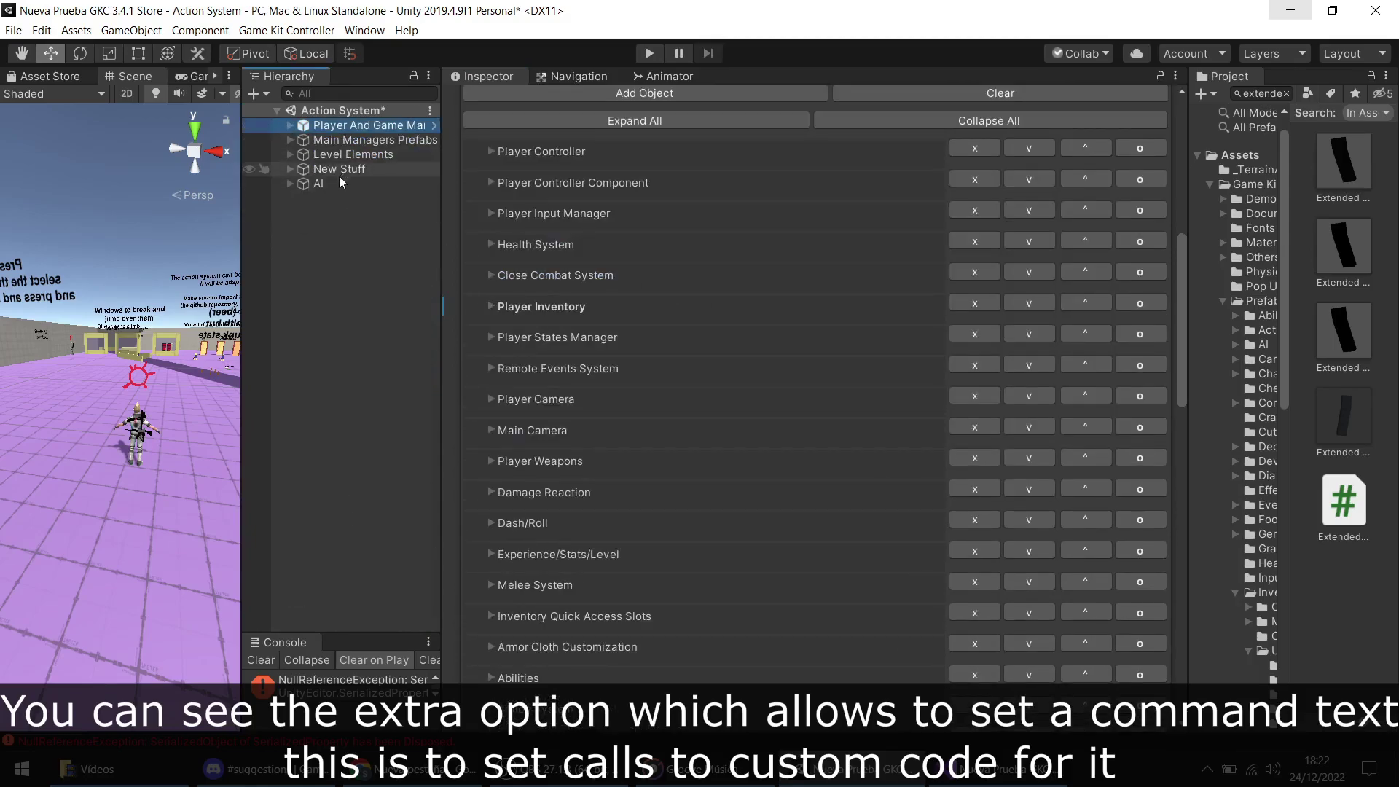
Step: On AI Main Template, name the third entry Main Find Objectives System and enable Use Component Selection
click(291, 185)
click(357, 214)
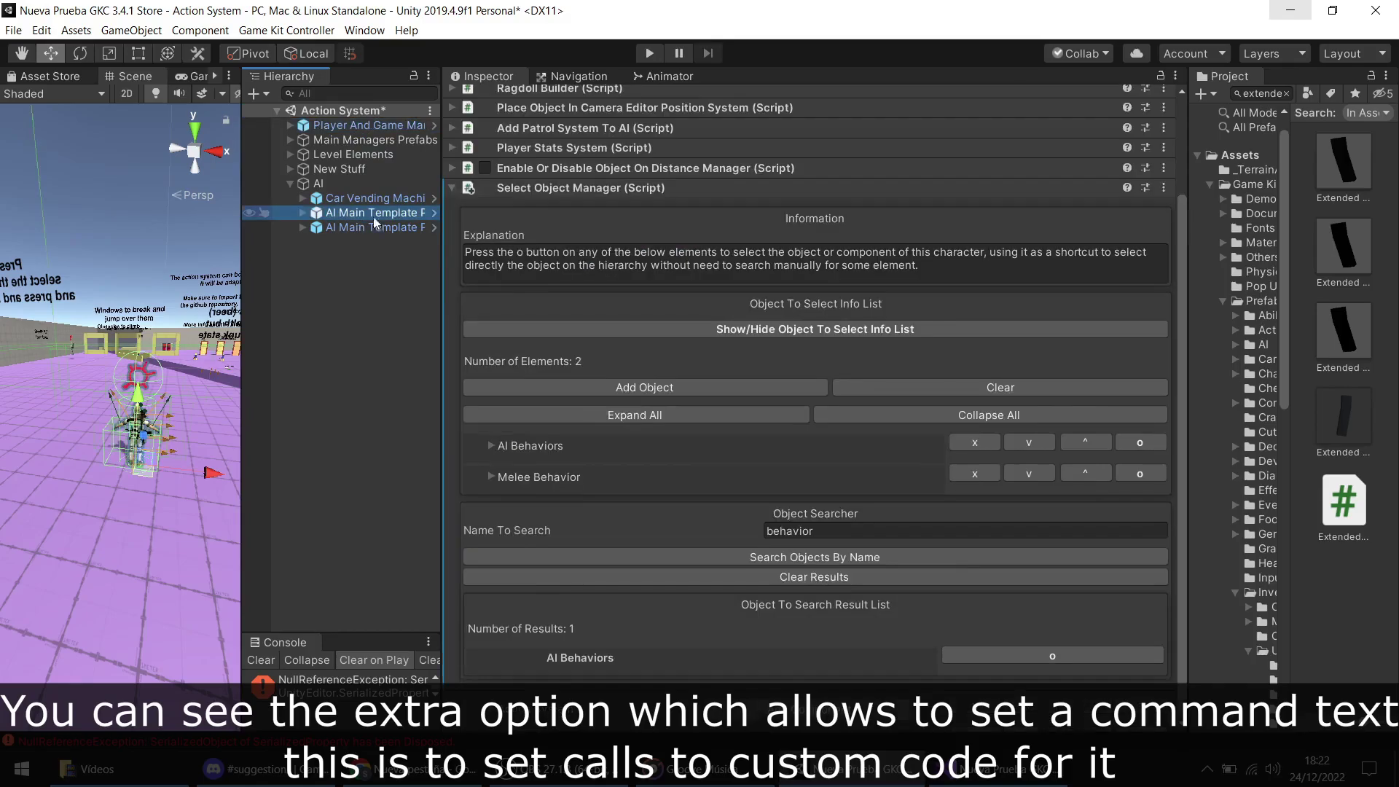
click(652, 508)
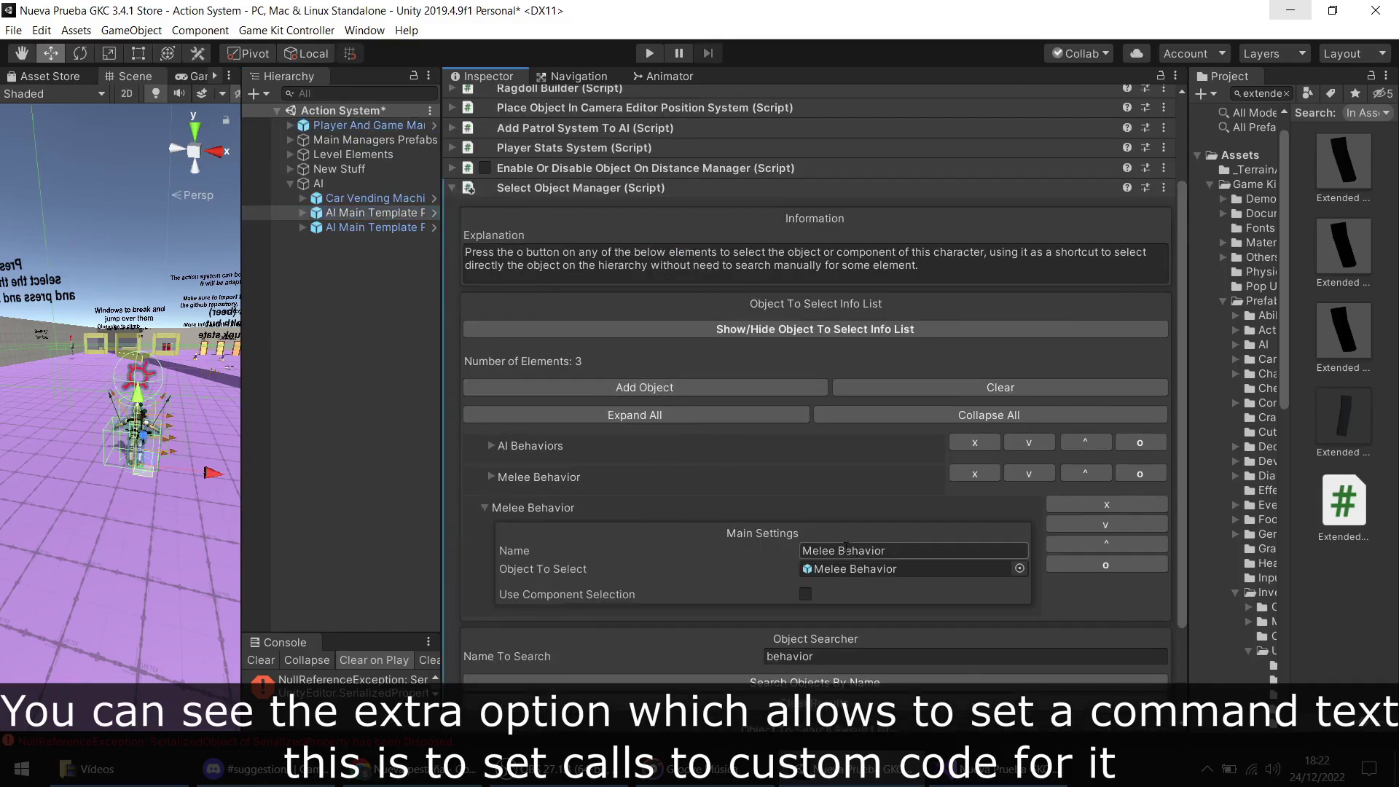
text(Main Find Objectives System)
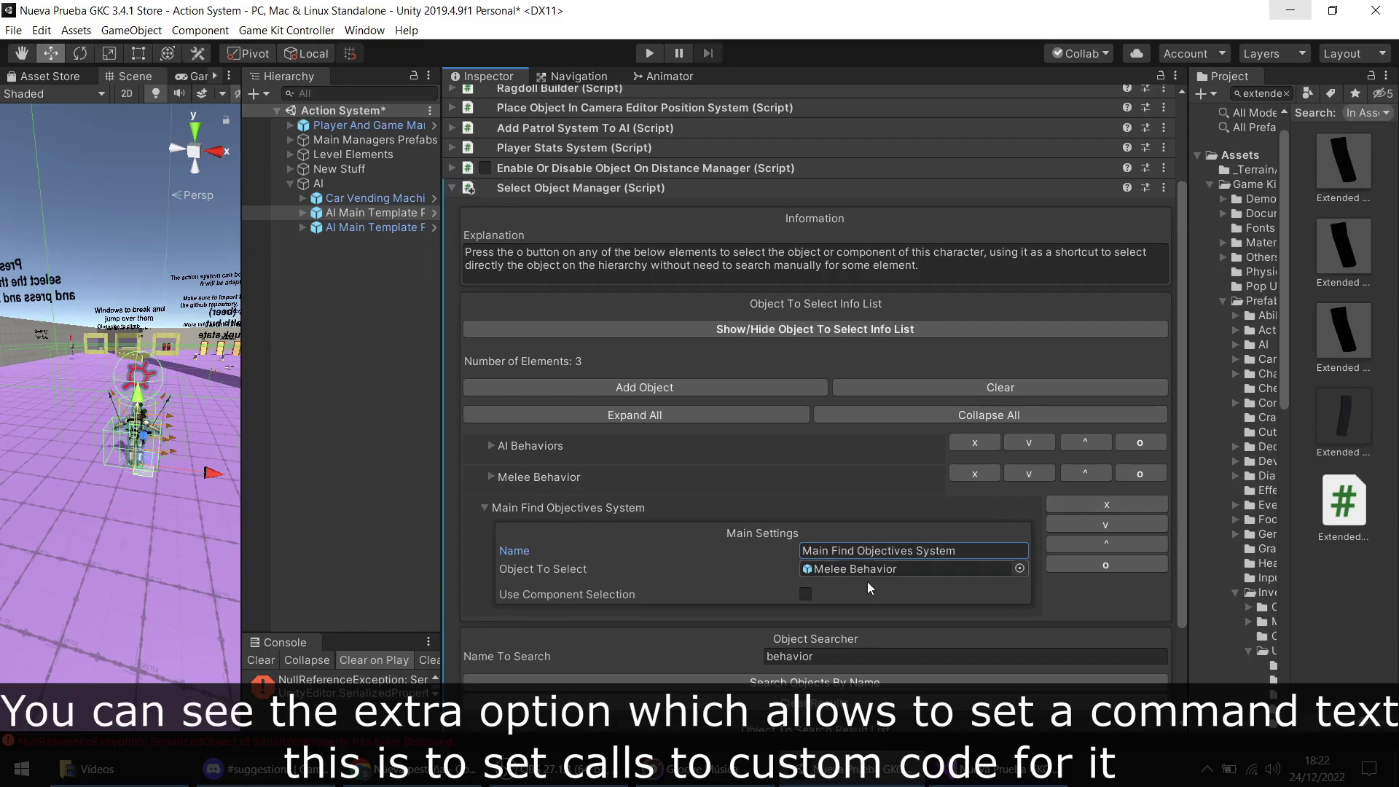
click(866, 591)
scroll(876, 513, down, 4)
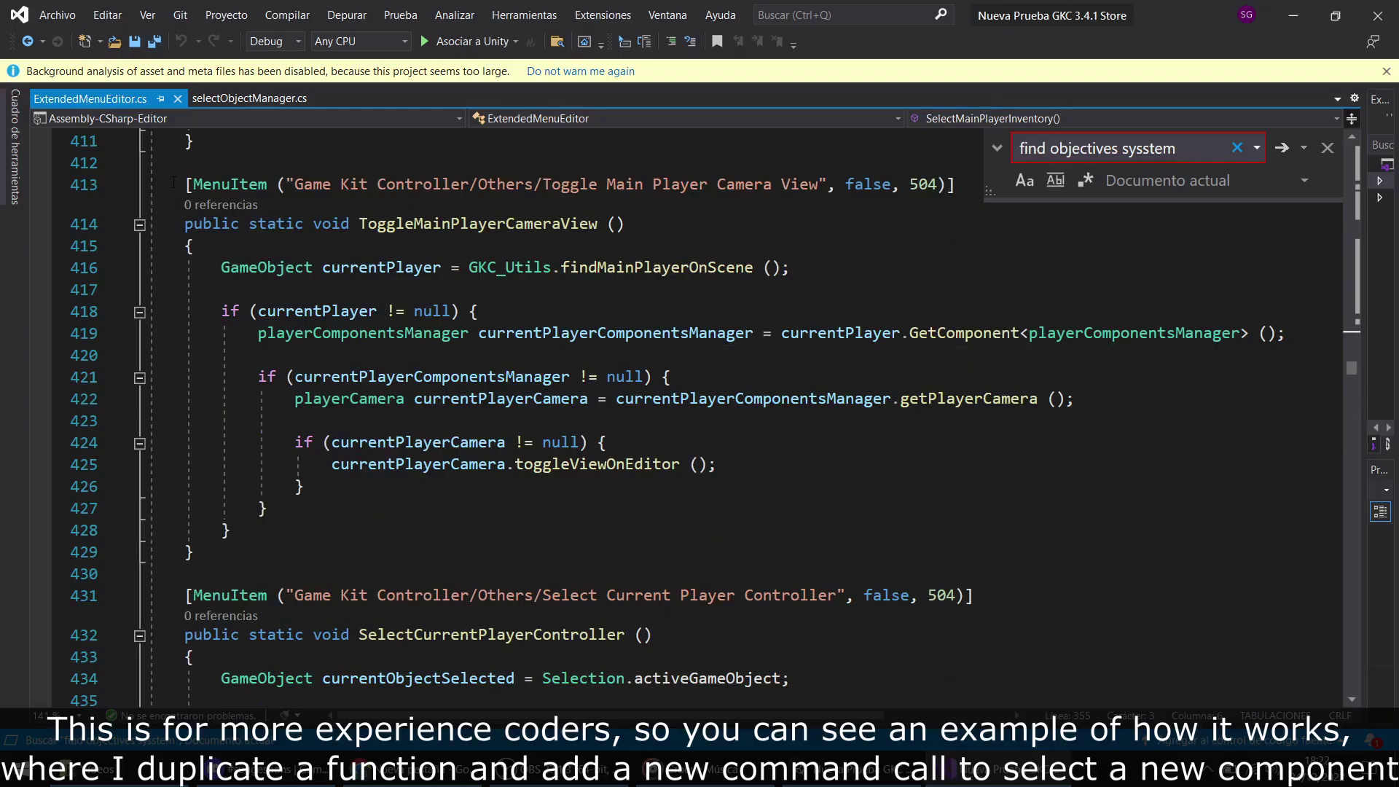
Step: Duplicate the ToggleMainPlayerCameraView function below the original
drag(173, 182, 257, 549)
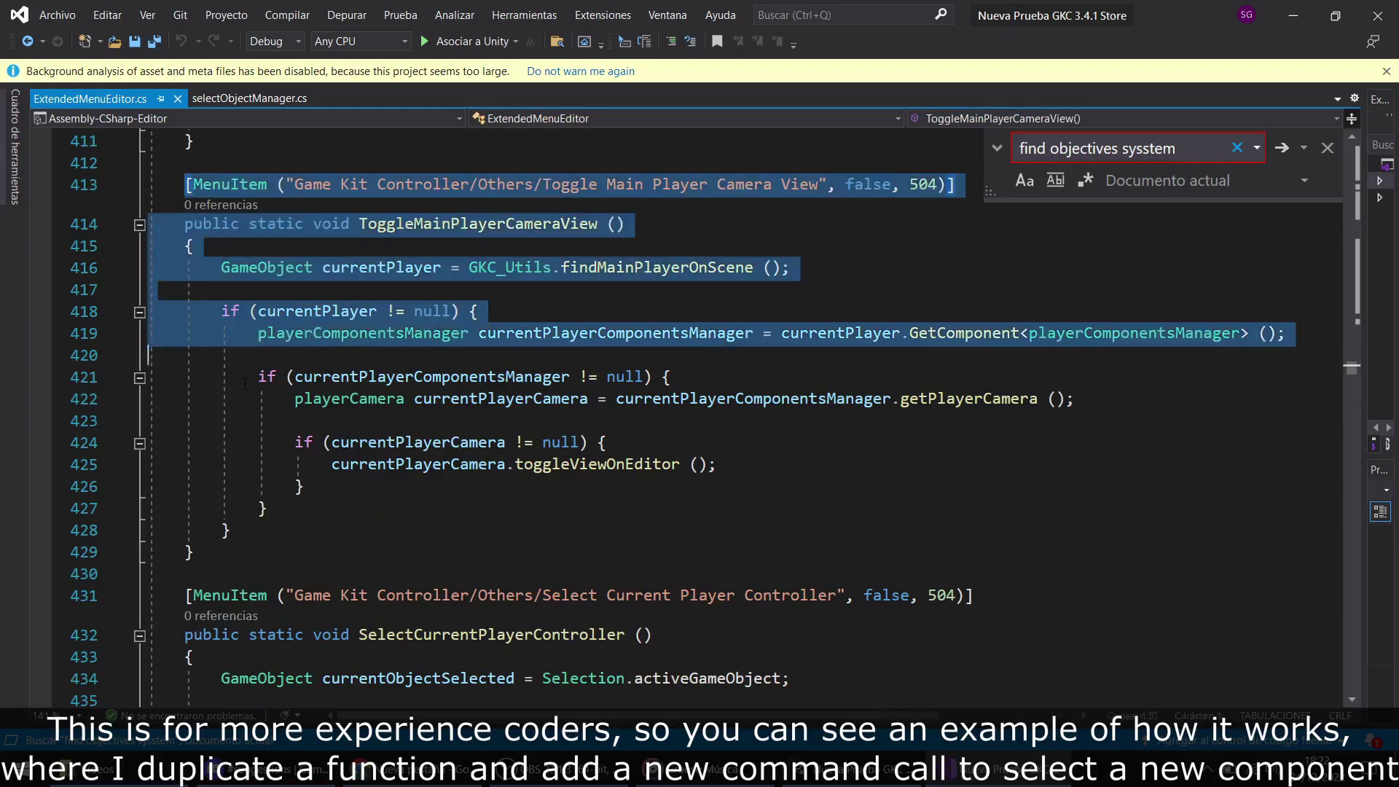
click(255, 554)
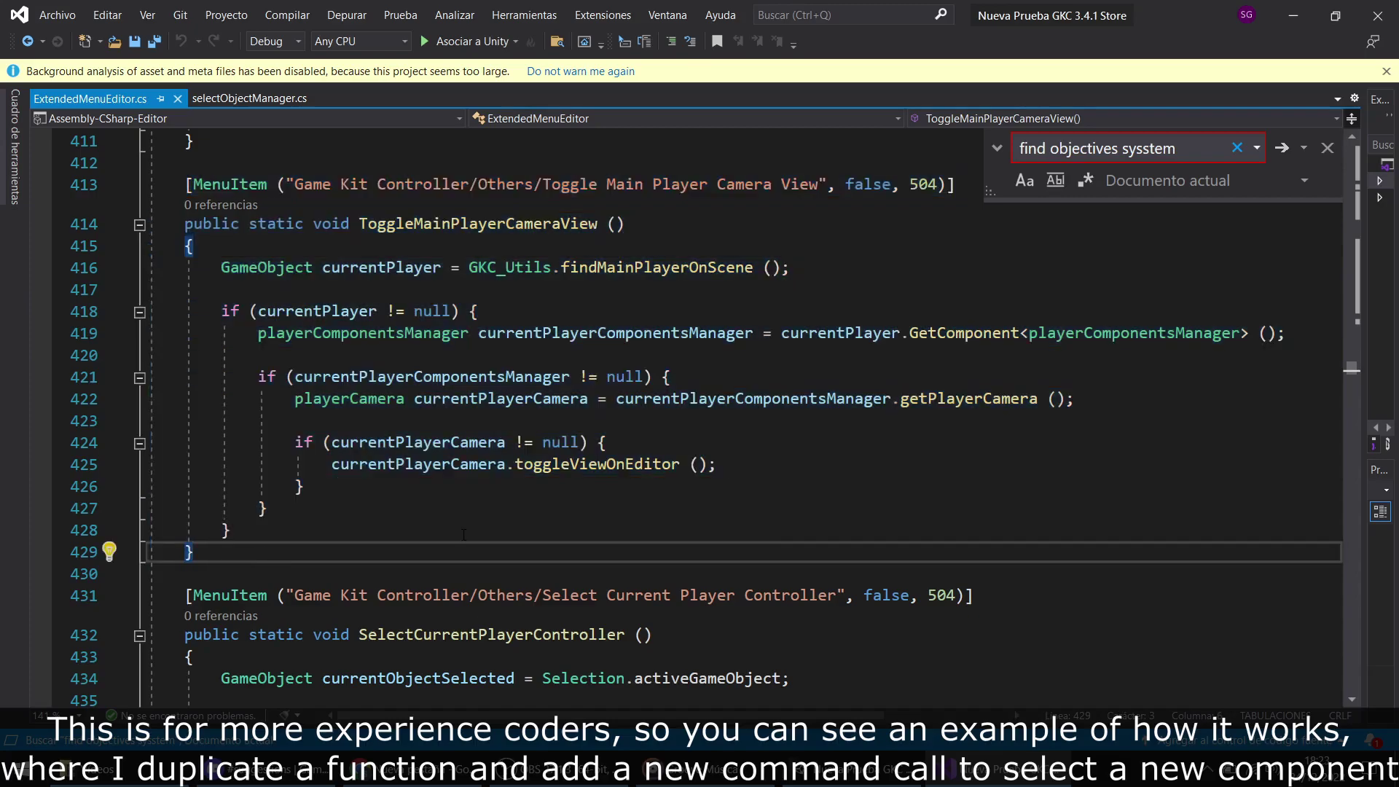
key(Return)
key(ctrl+v)
Step: Change the copied menu item label to 'Select Find Objectives System'
scroll(577, 438, down, 1)
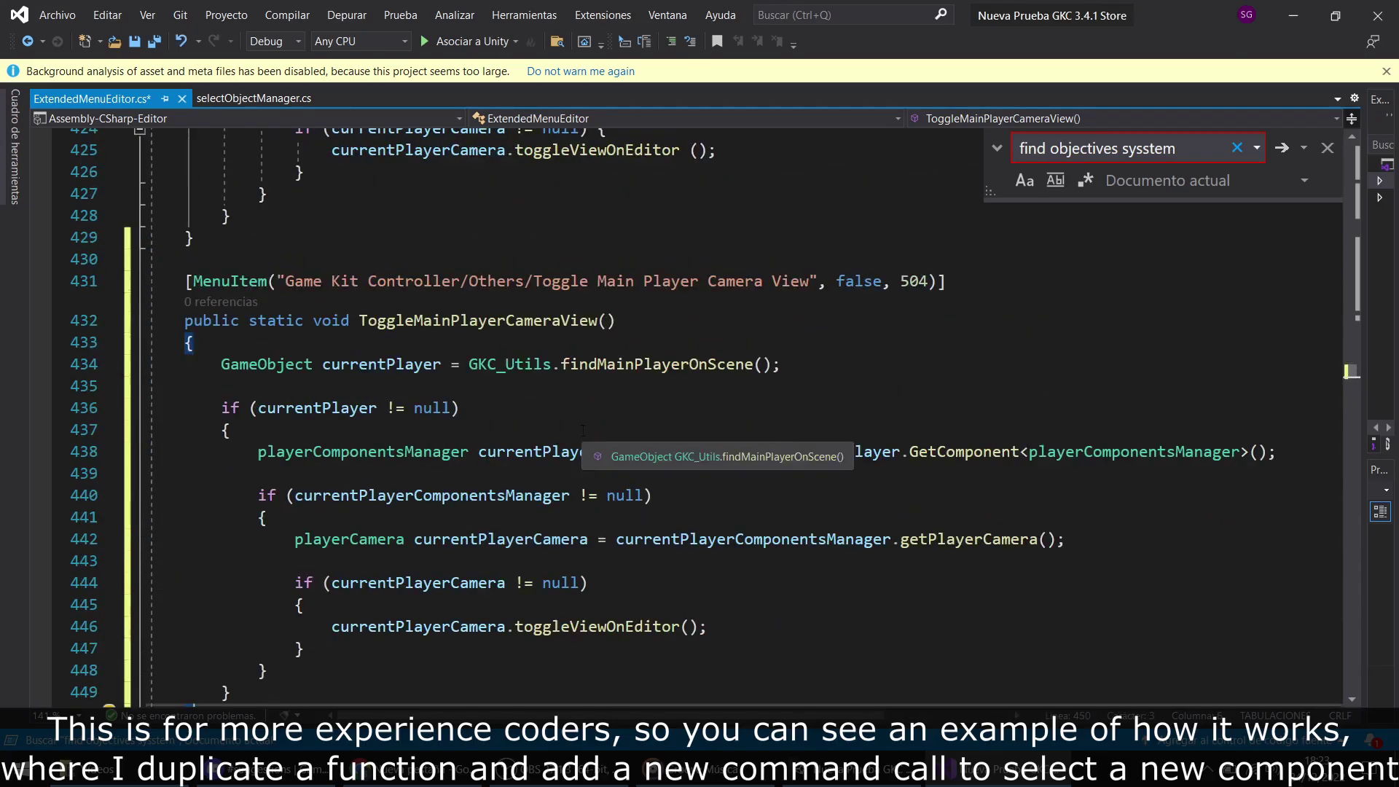
drag(468, 282, 791, 282)
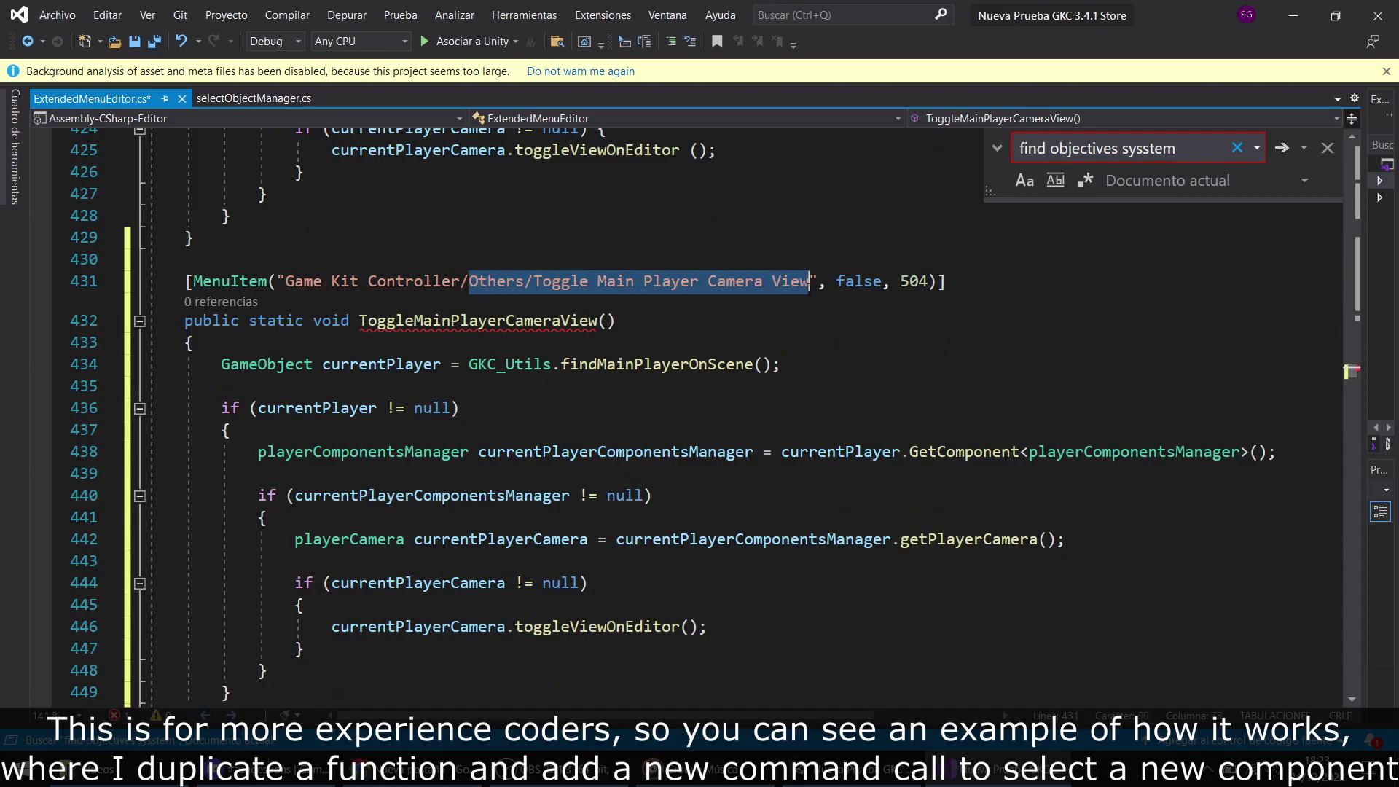
click(713, 202)
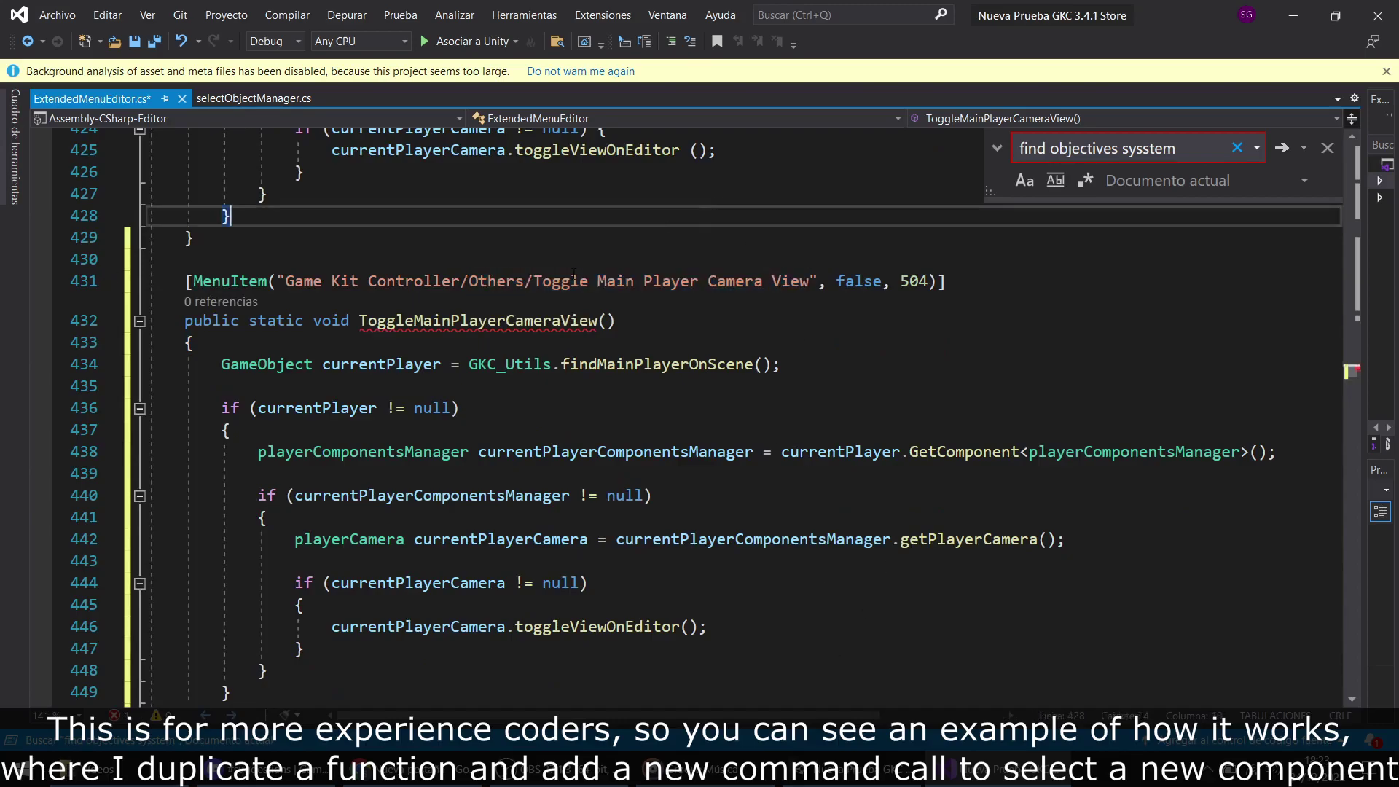
drag(533, 281, 804, 281)
text(Se)
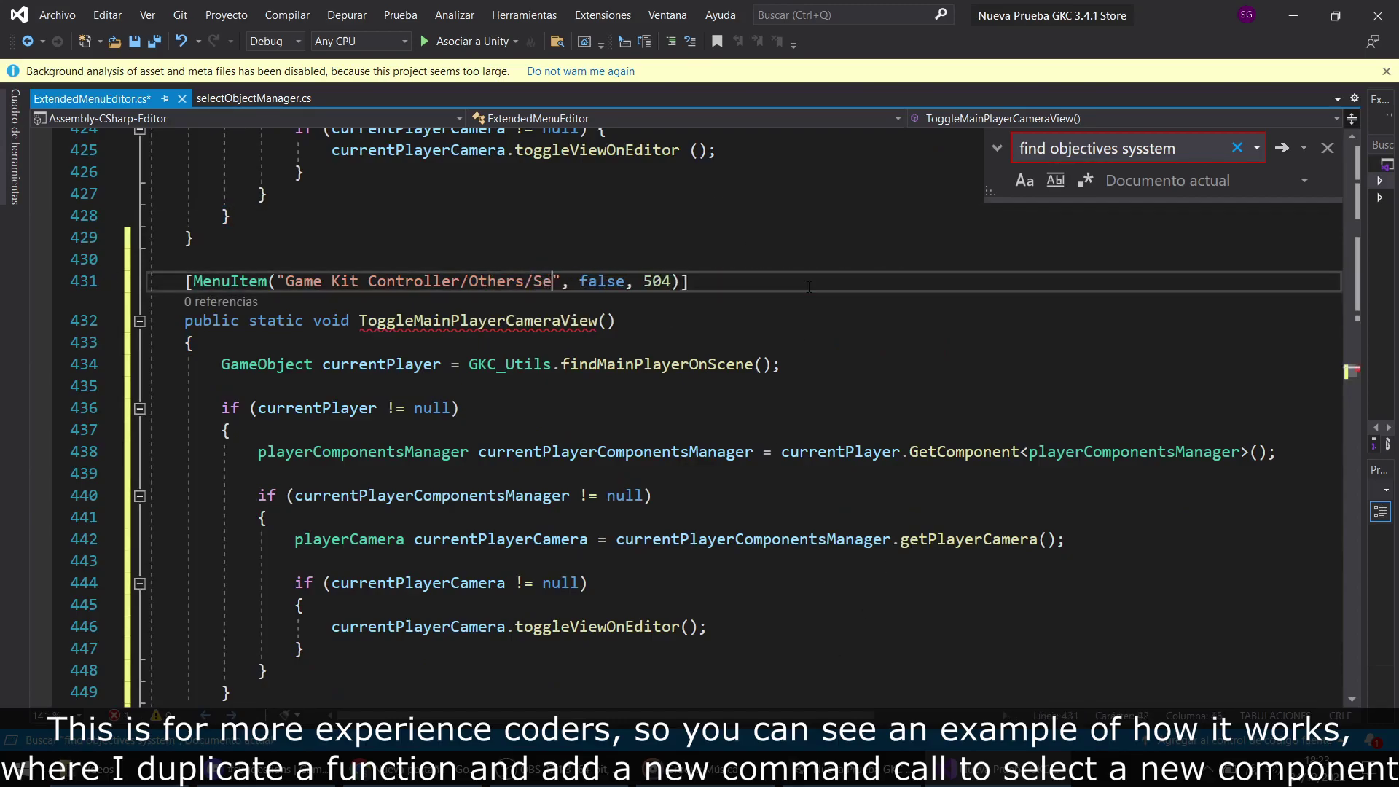
text(lect Find O)
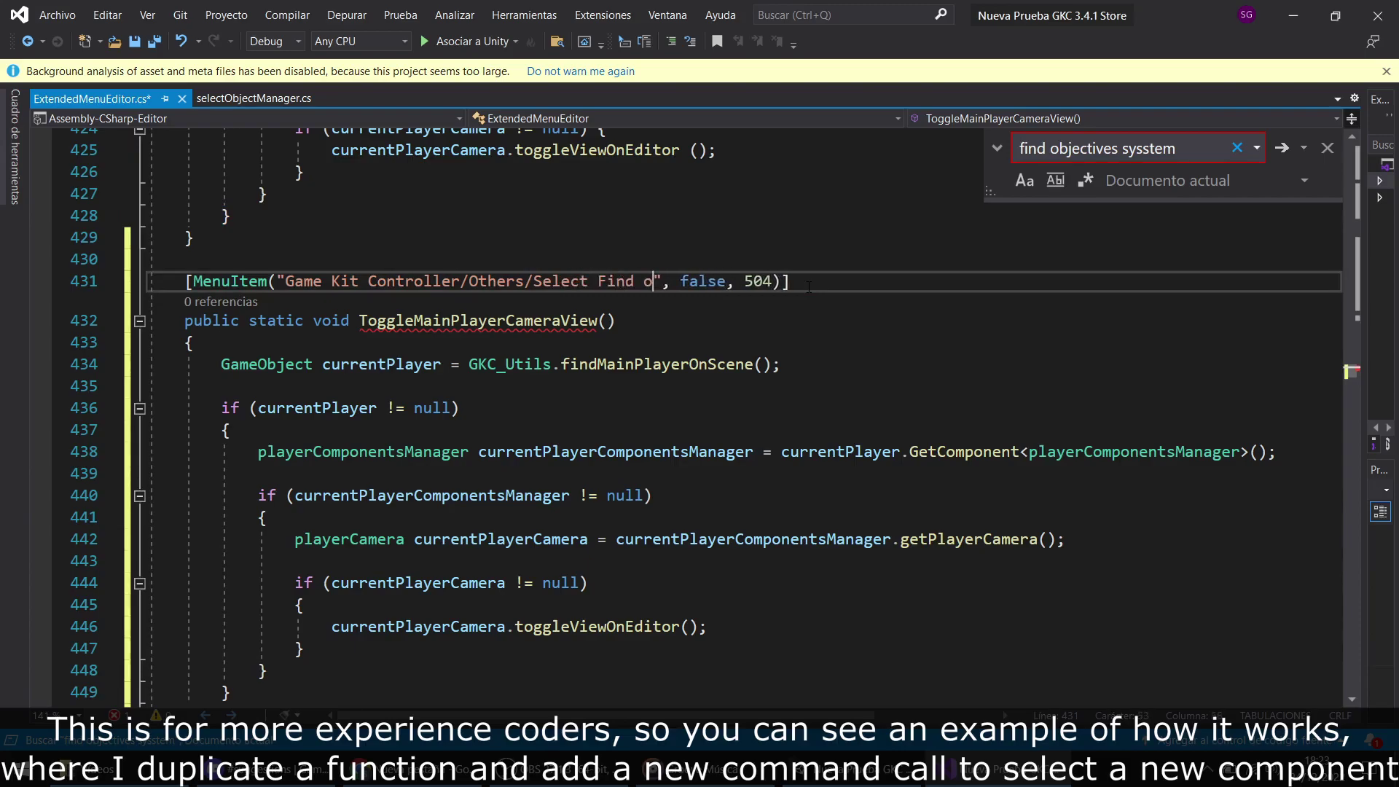
text(bjectives )
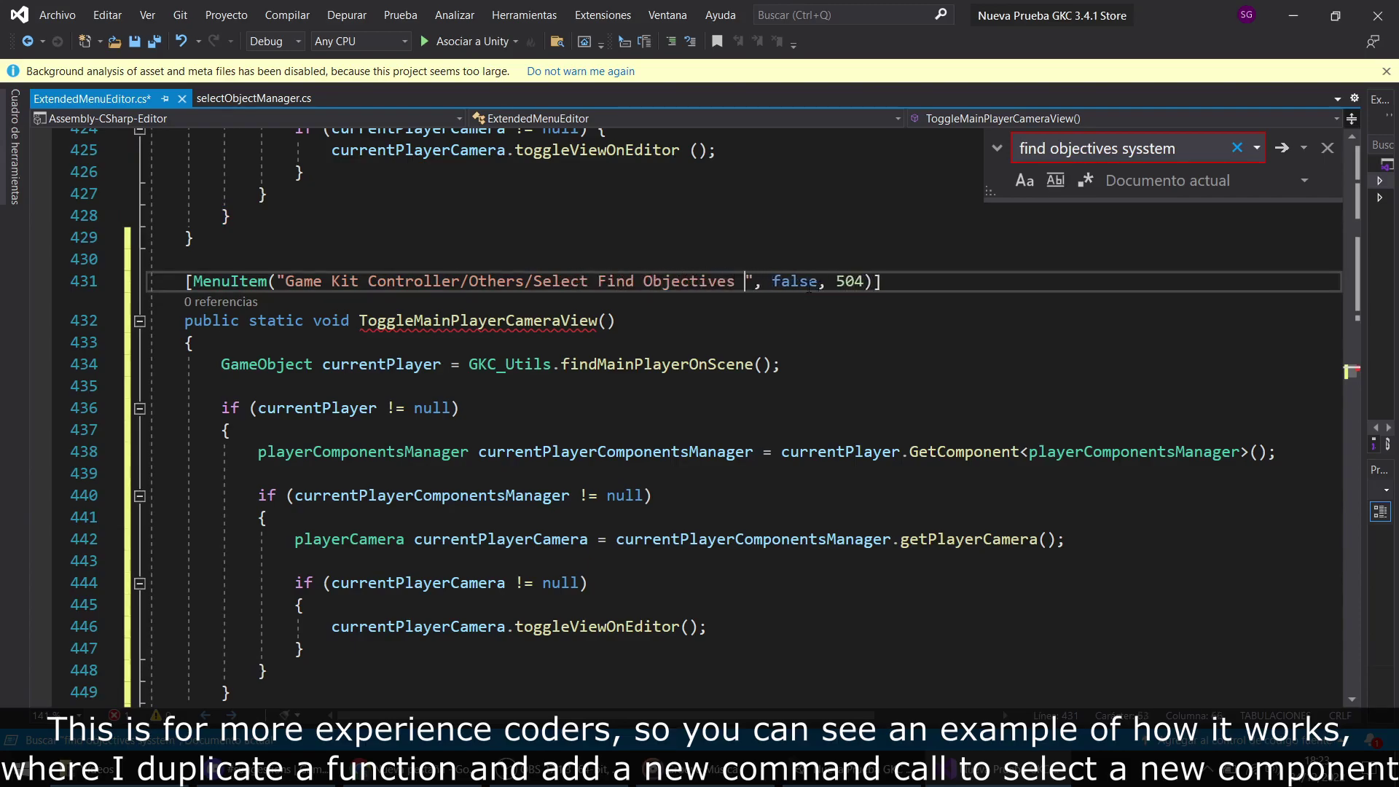
text(Sy)
key(BackSpace)
text(y)
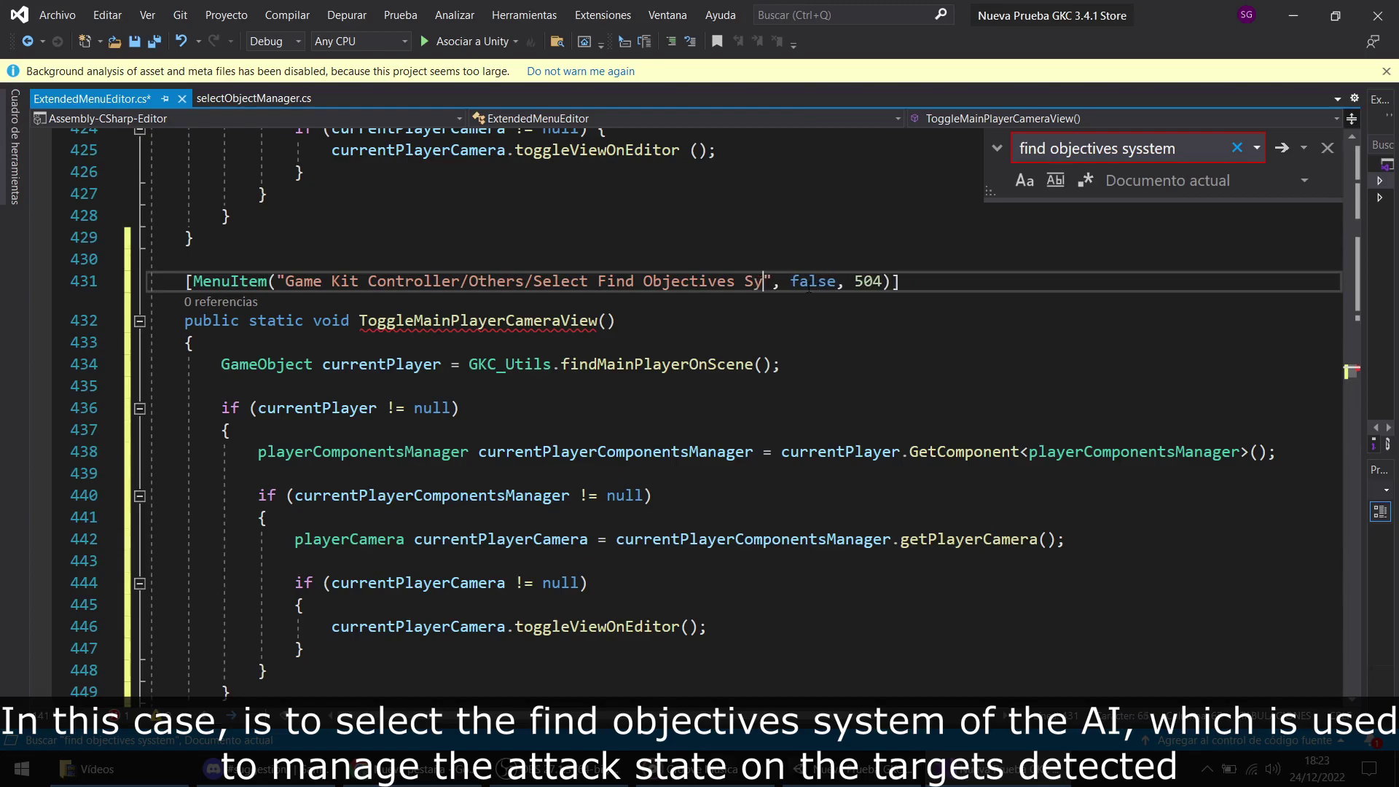
text(stem)
Step: Rename the method to SelectCharacterFindObjectivesSystem and replace the playerCamera type with findObjectivesSystem
double_click(543, 319)
text(S)
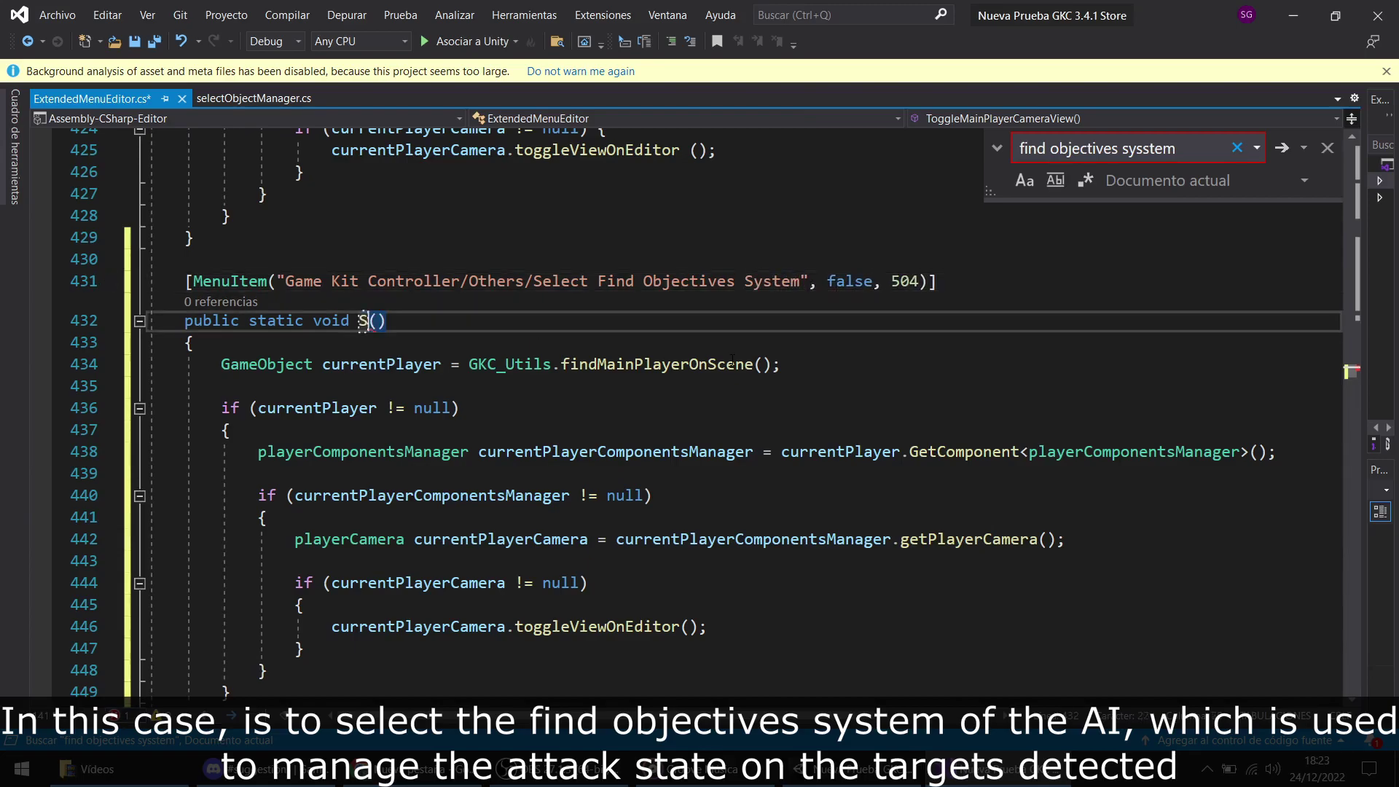
text(electChara)
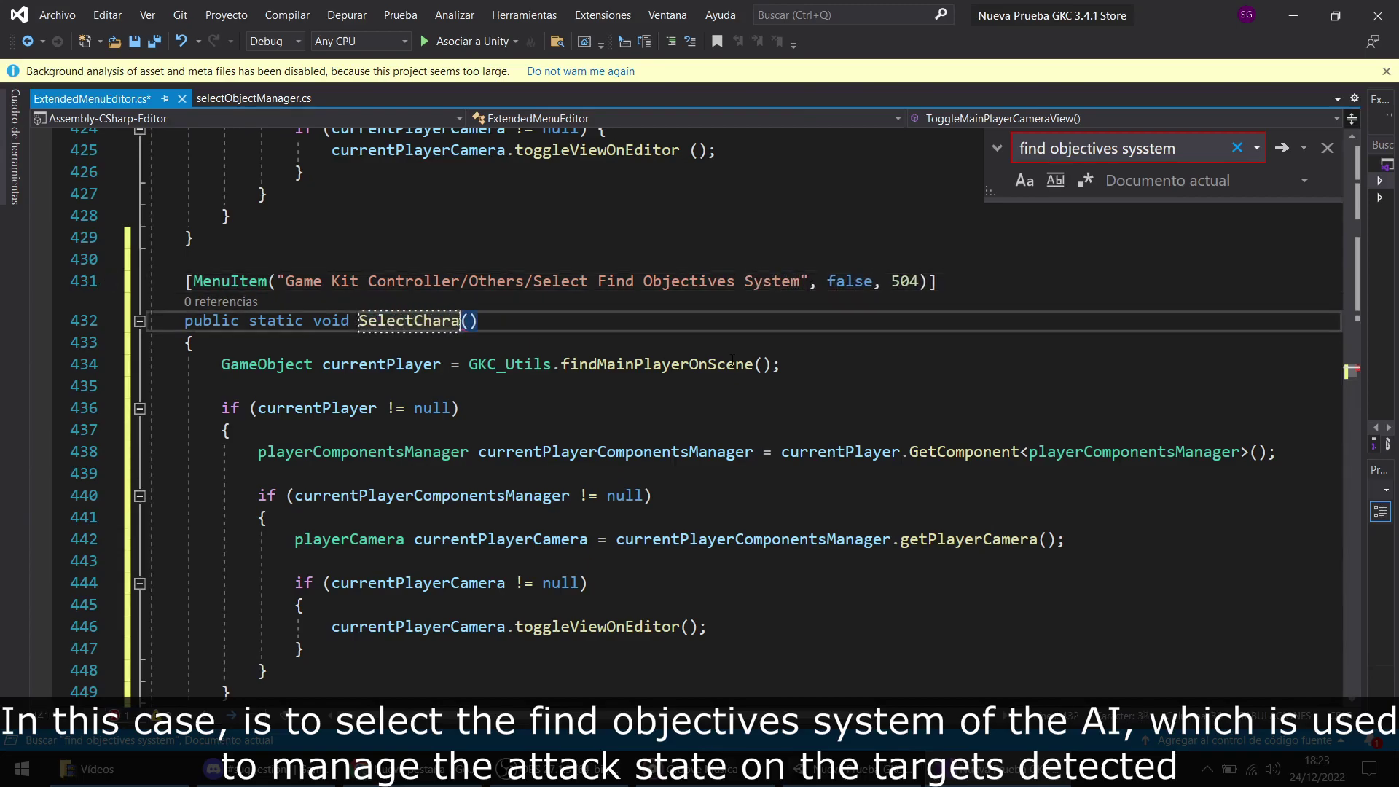
text(cterFindO)
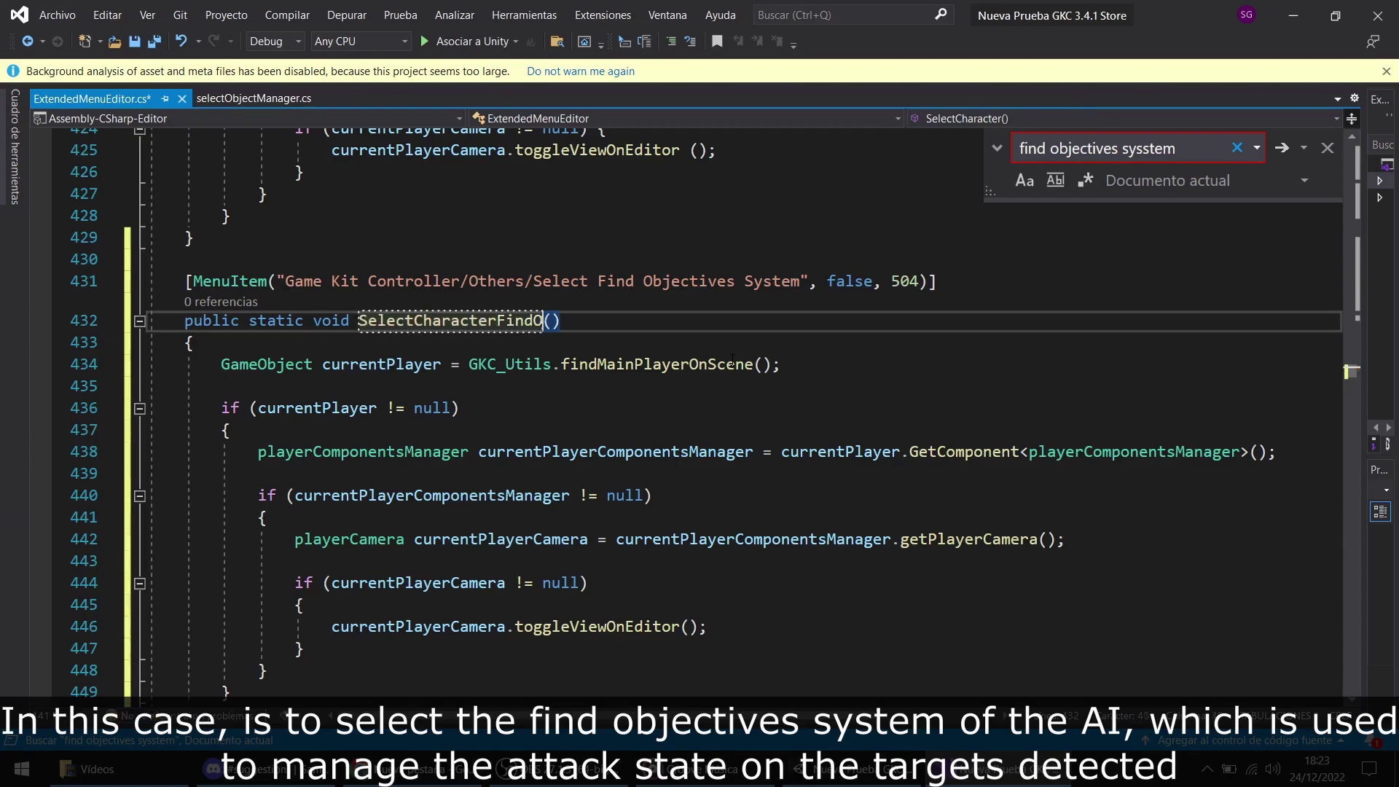
text(bjectiveS)
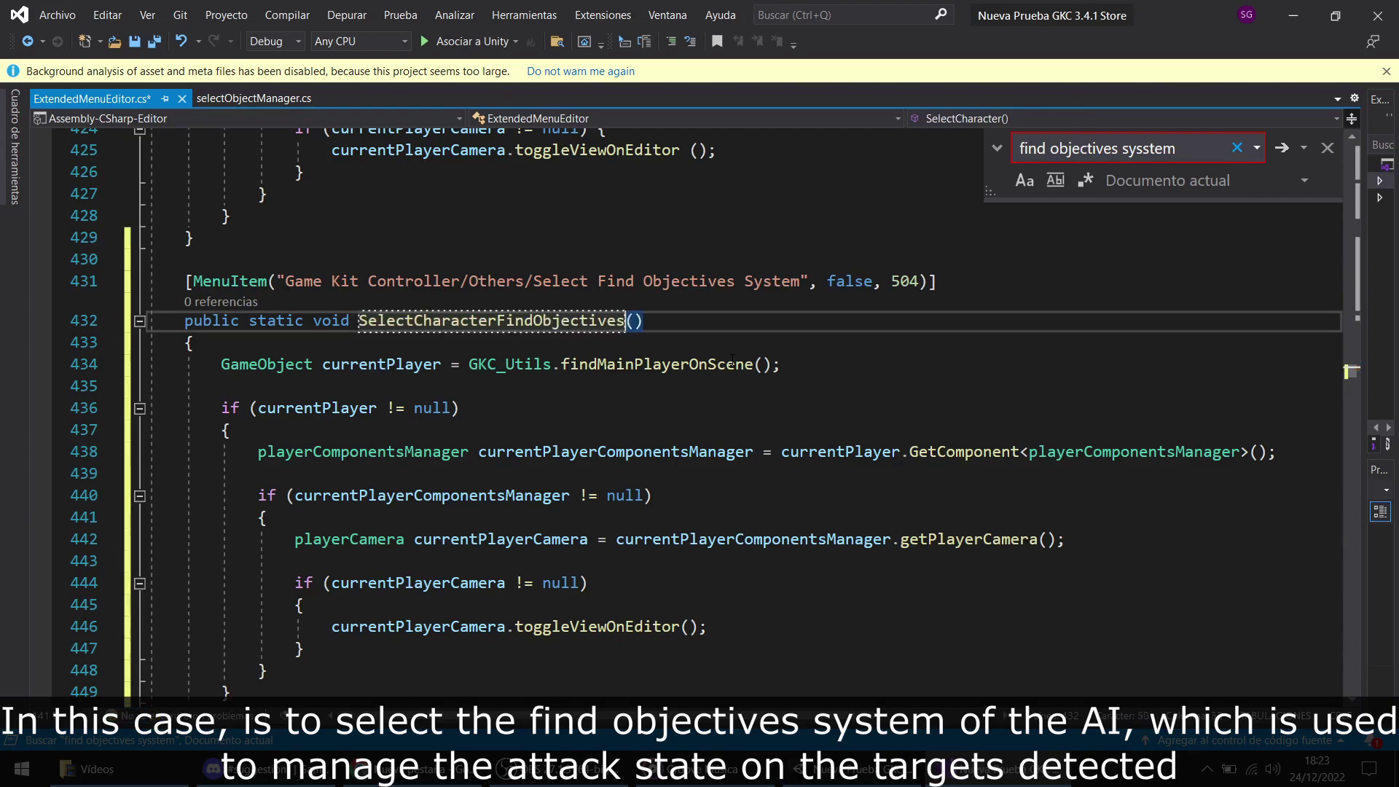
text(System)
scroll(730, 433, down, 1)
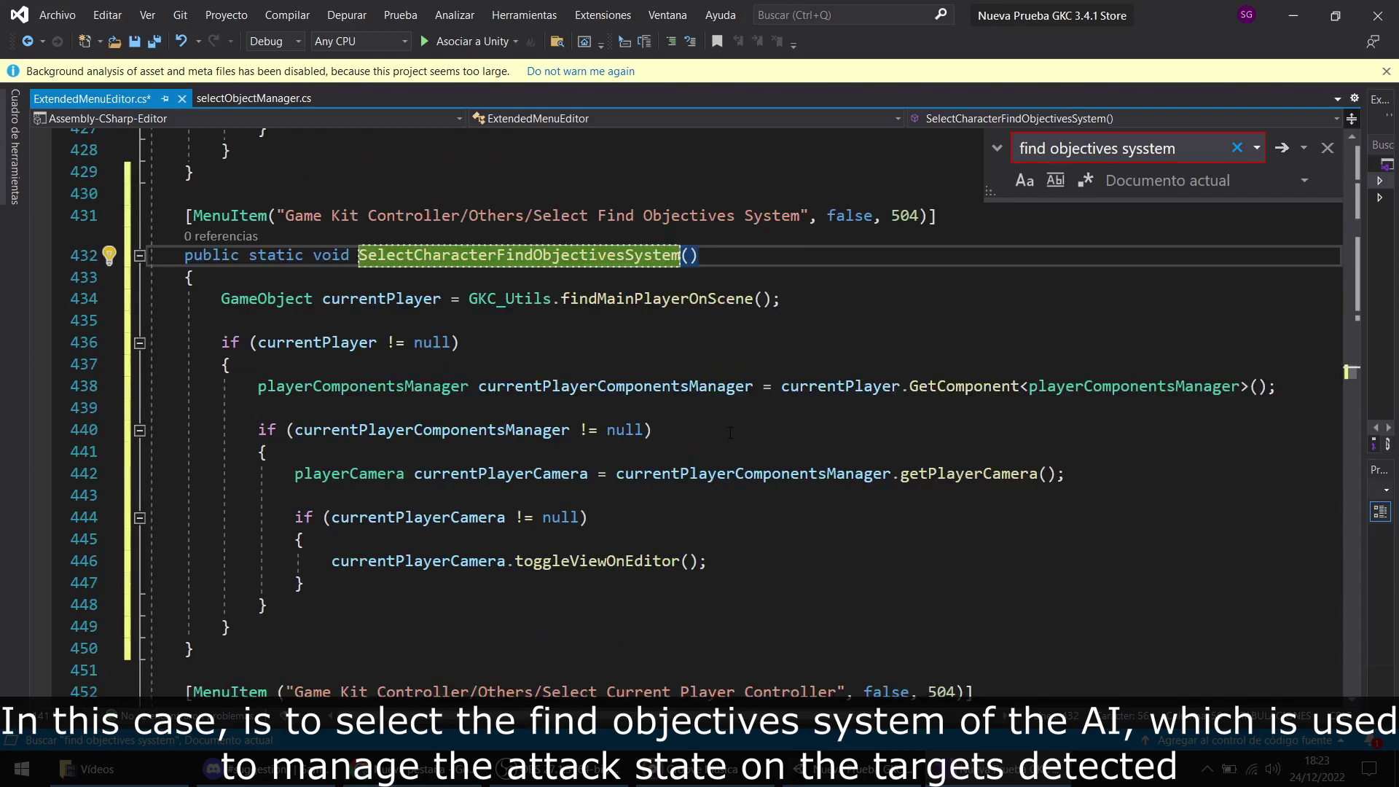
double_click(334, 475)
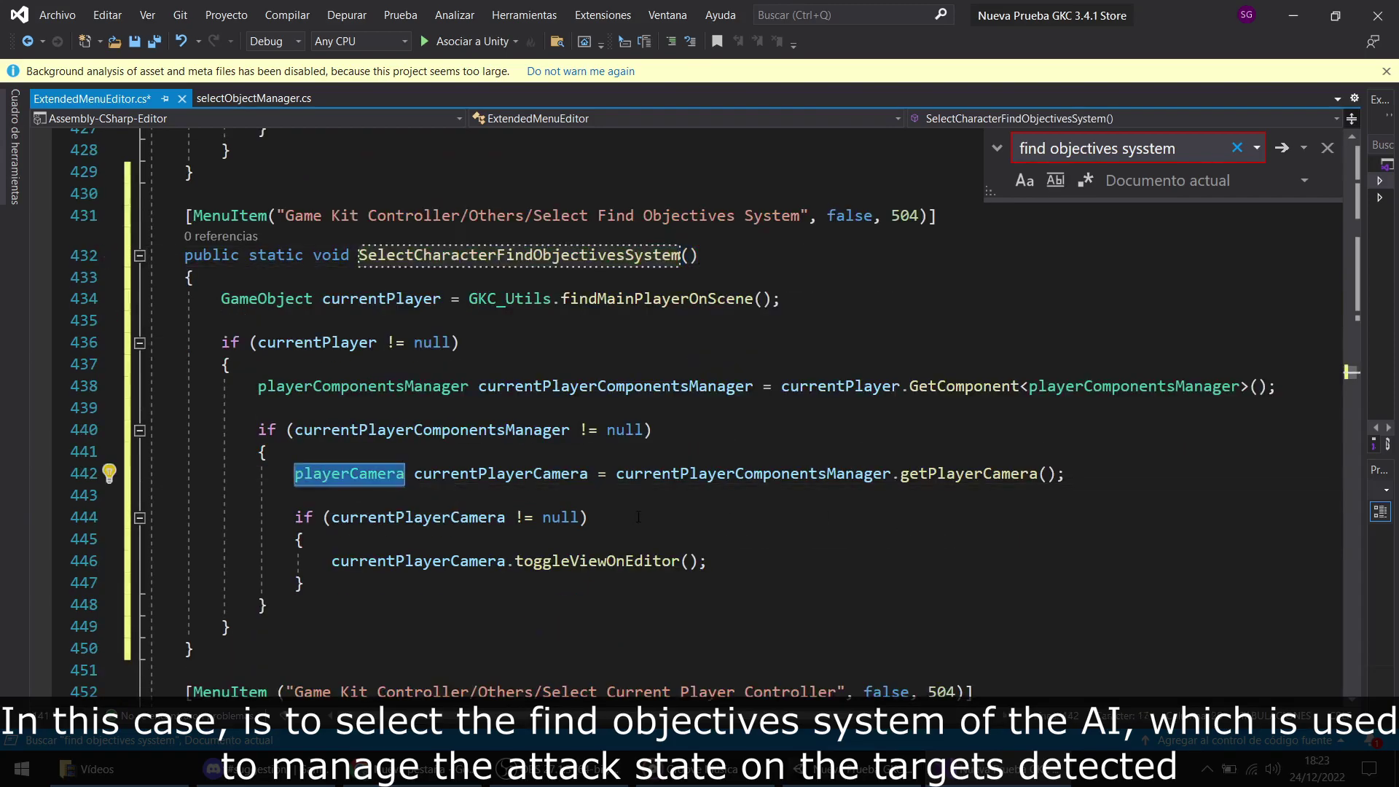
text(findObjective)
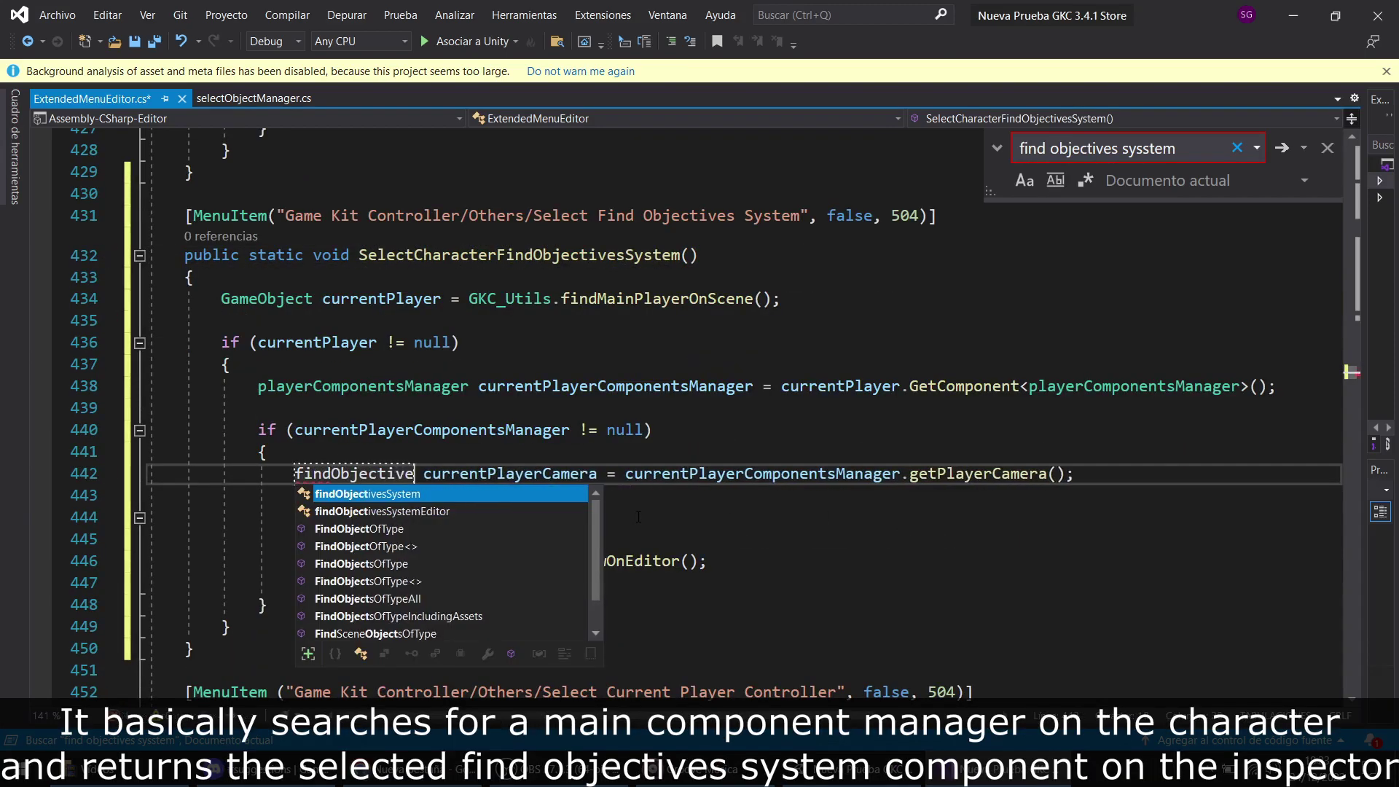
text(sSystem)
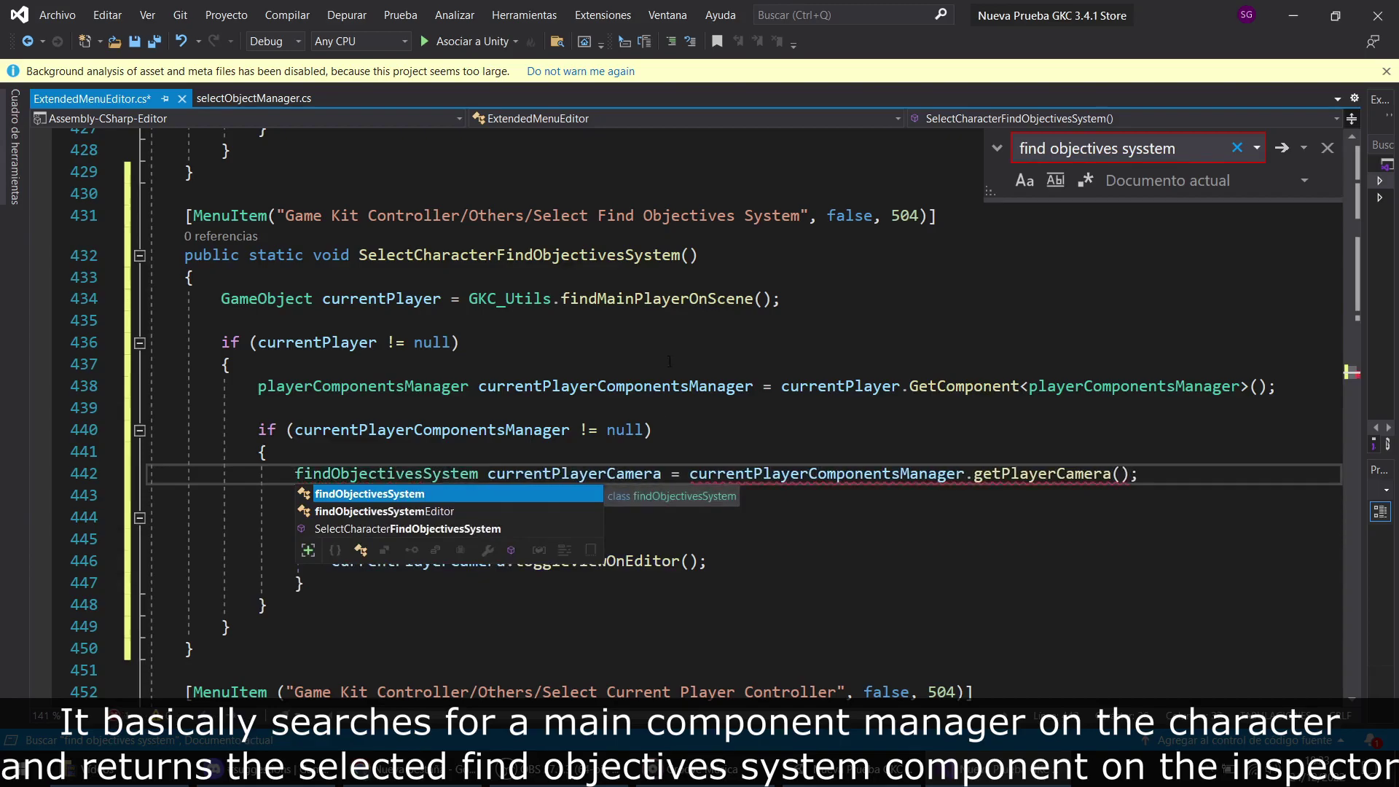
Step: Replace the findMainPlayerOnScene line with a copy of the Selection.activeGameObject line
scroll(633, 234, down, 1)
scroll(652, 472, down, 3)
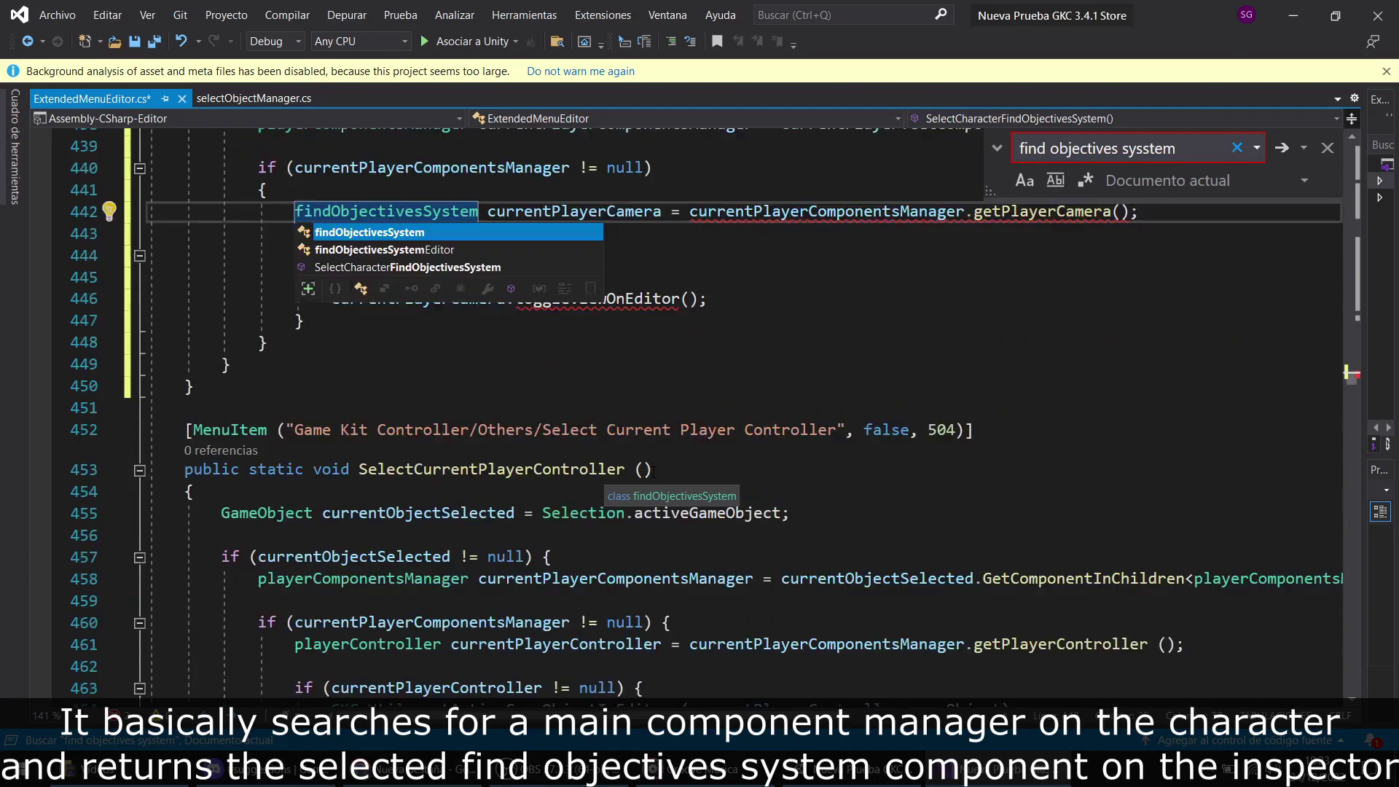
drag(221, 513, 775, 513)
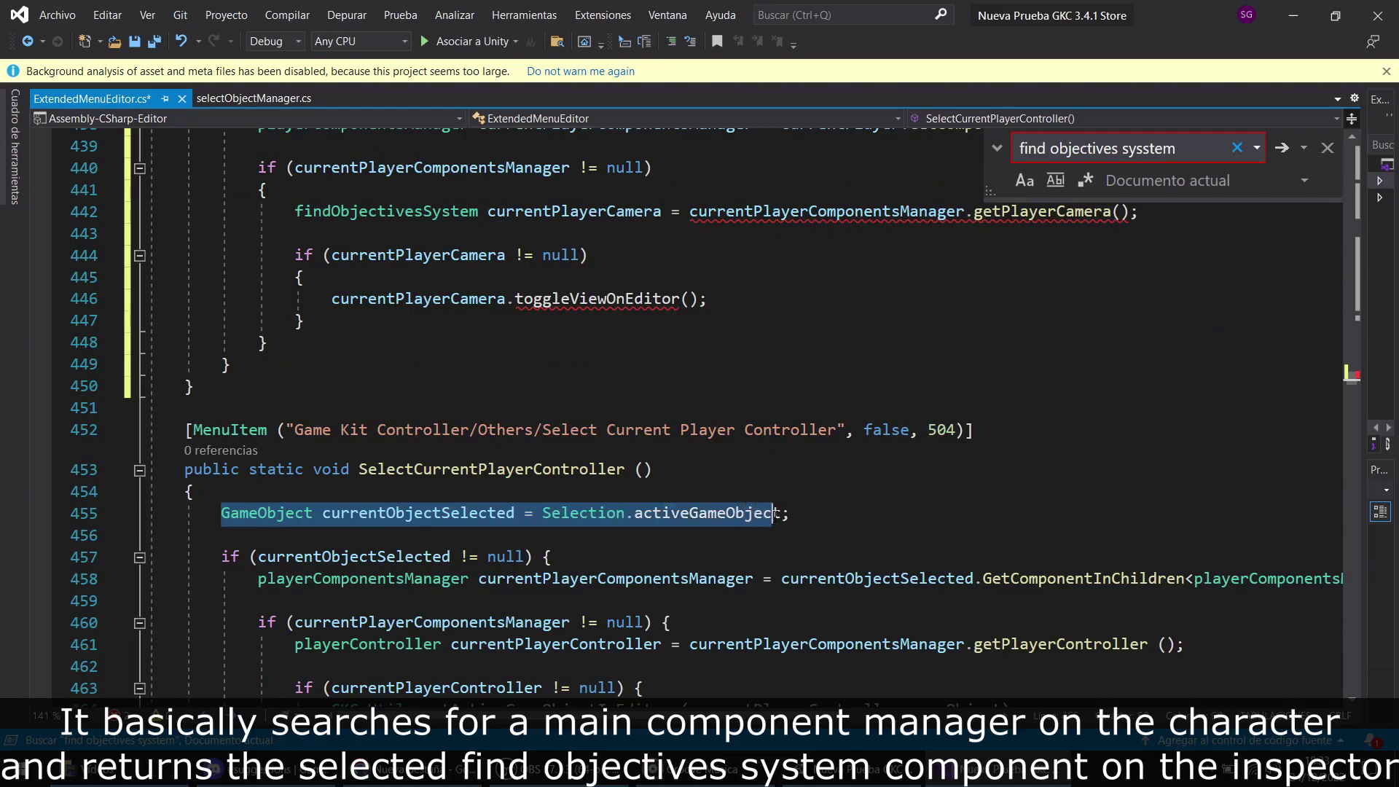
scroll(825, 516, up, 2)
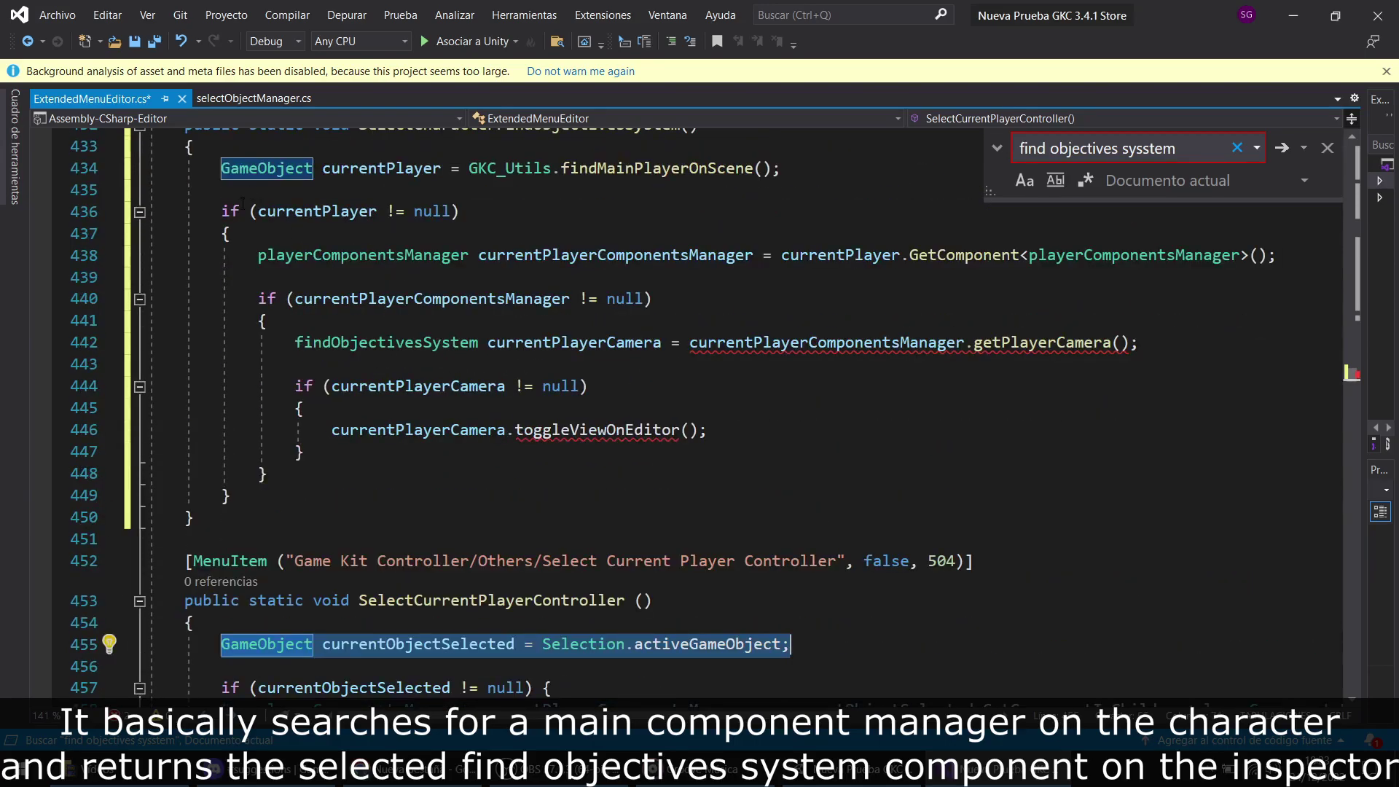
key(ctrl+c)
drag(220, 168, 779, 168)
key(ctrl+v)
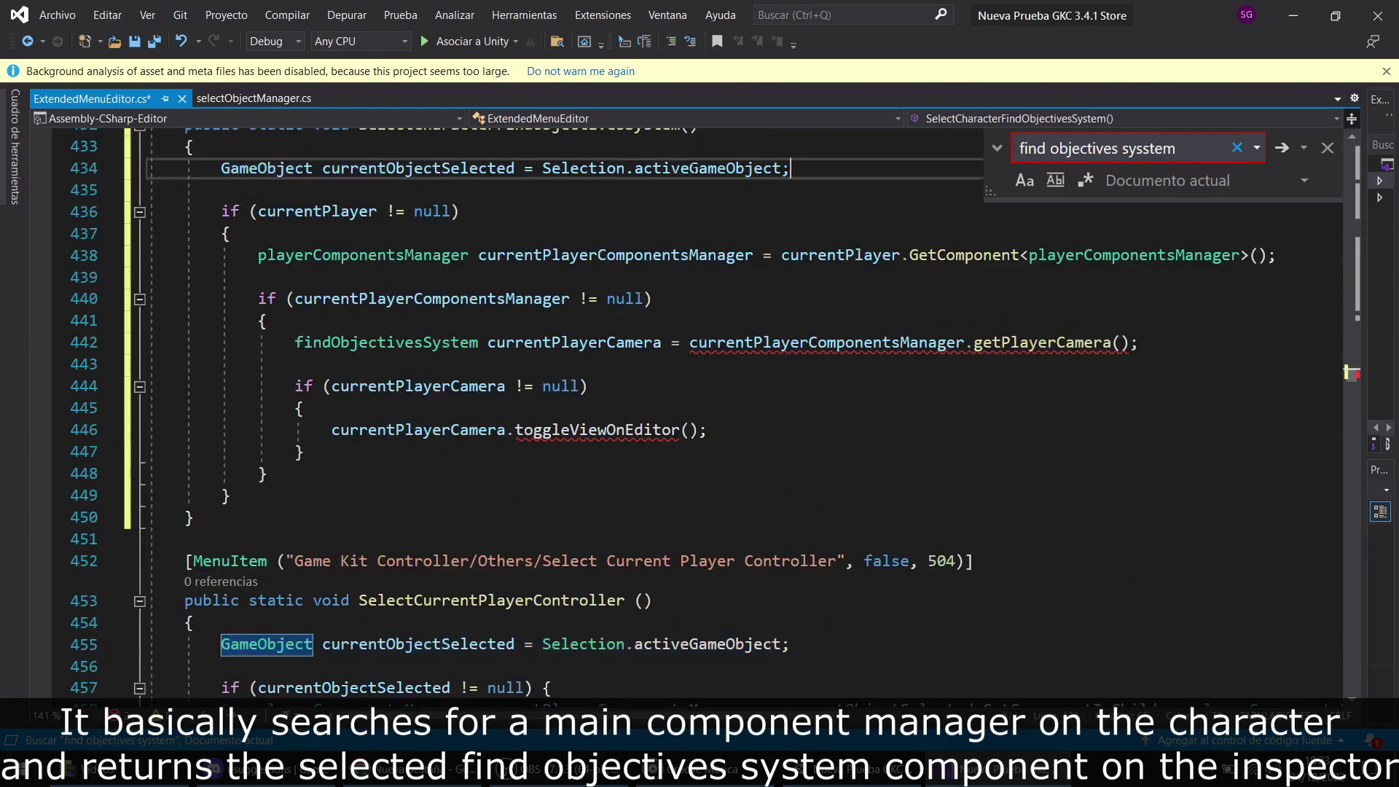
Step: Replace currentPlayer with currentObjectSelected in the null checks on lines 436 and 438
double_click(419, 169)
key(ctrl+c)
double_click(317, 211)
key(ctrl+v)
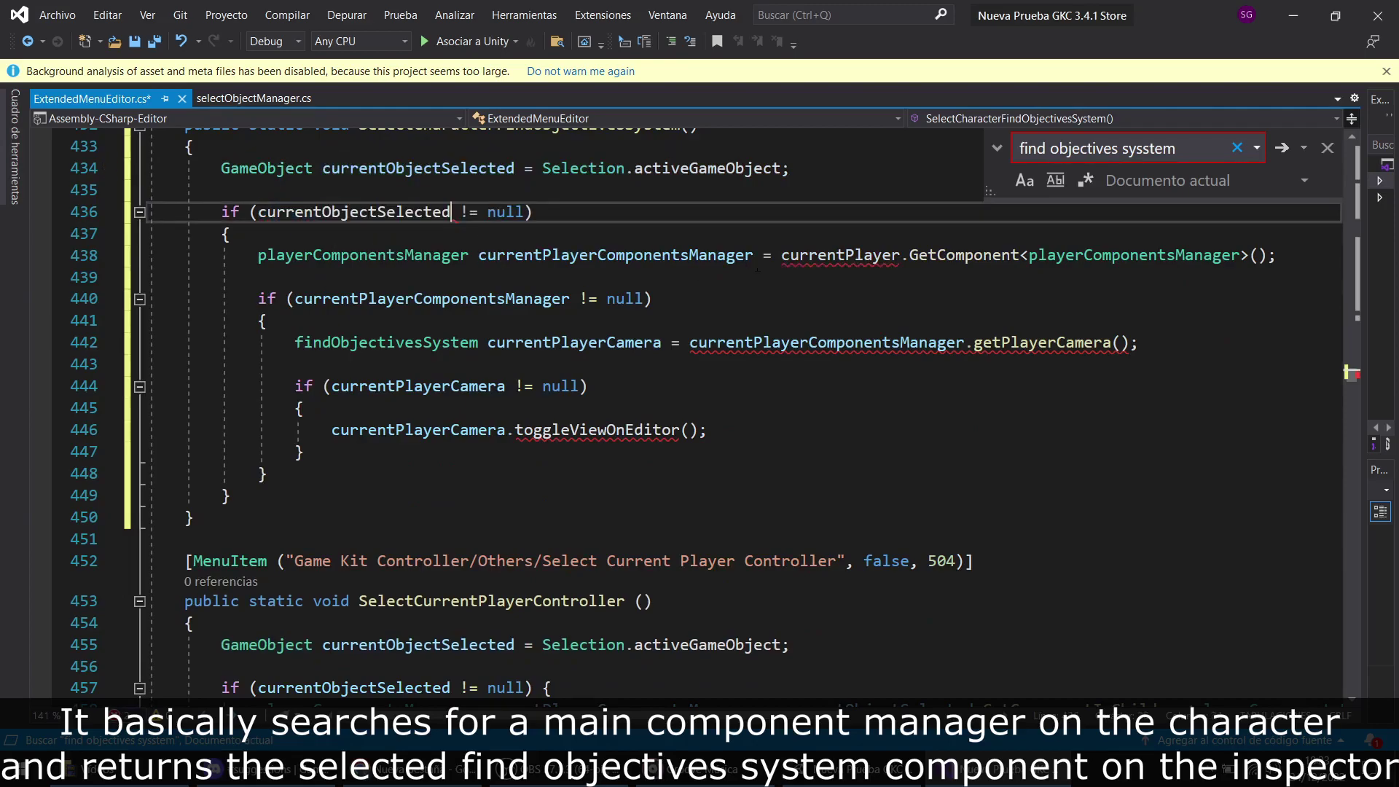
double_click(838, 255)
key(ctrl+v)
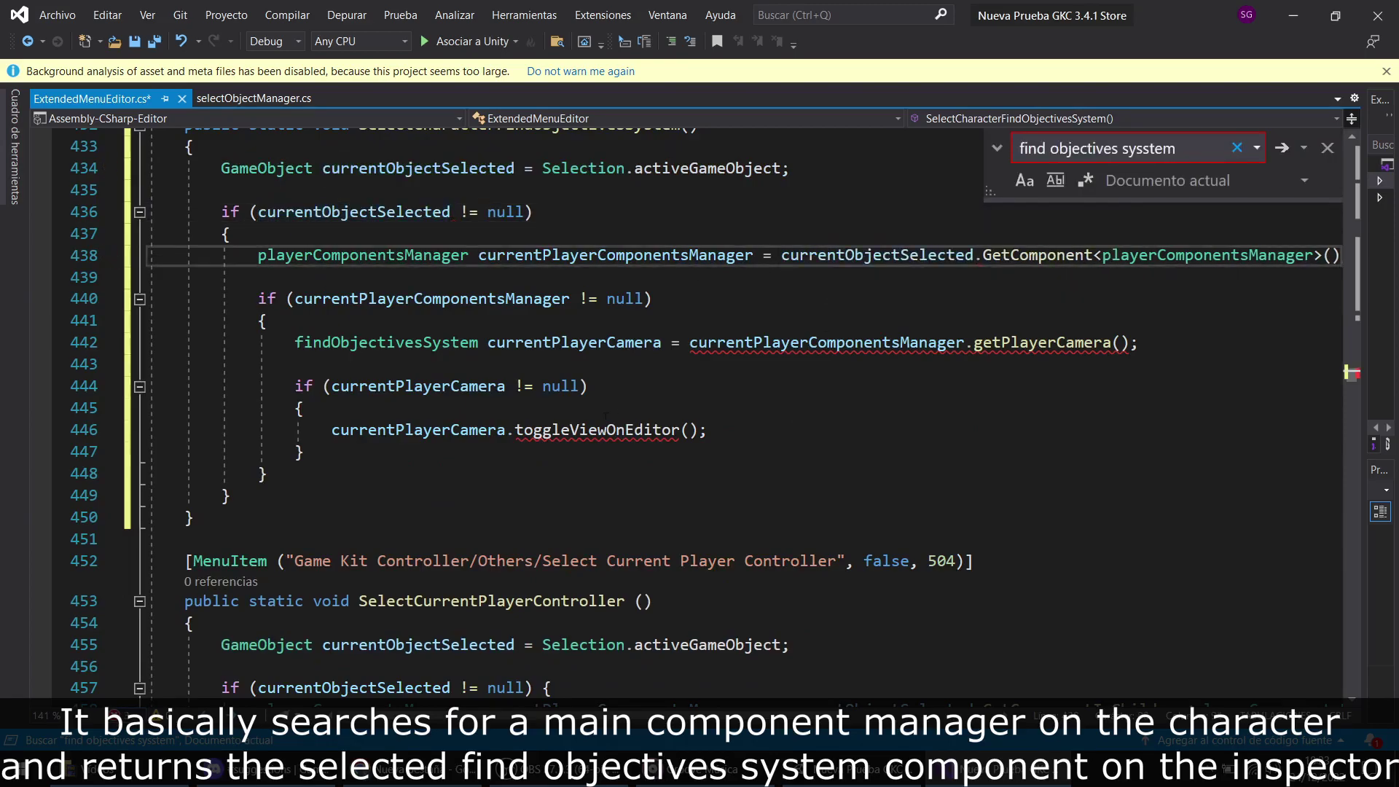
Step: Rename the variable to currentFindObjectivesSystem and fetch it with getFindObjectivesSystem()
double_click(387, 343)
key(ctrl+c)
double_click(574, 343)
key(ctrl+v)
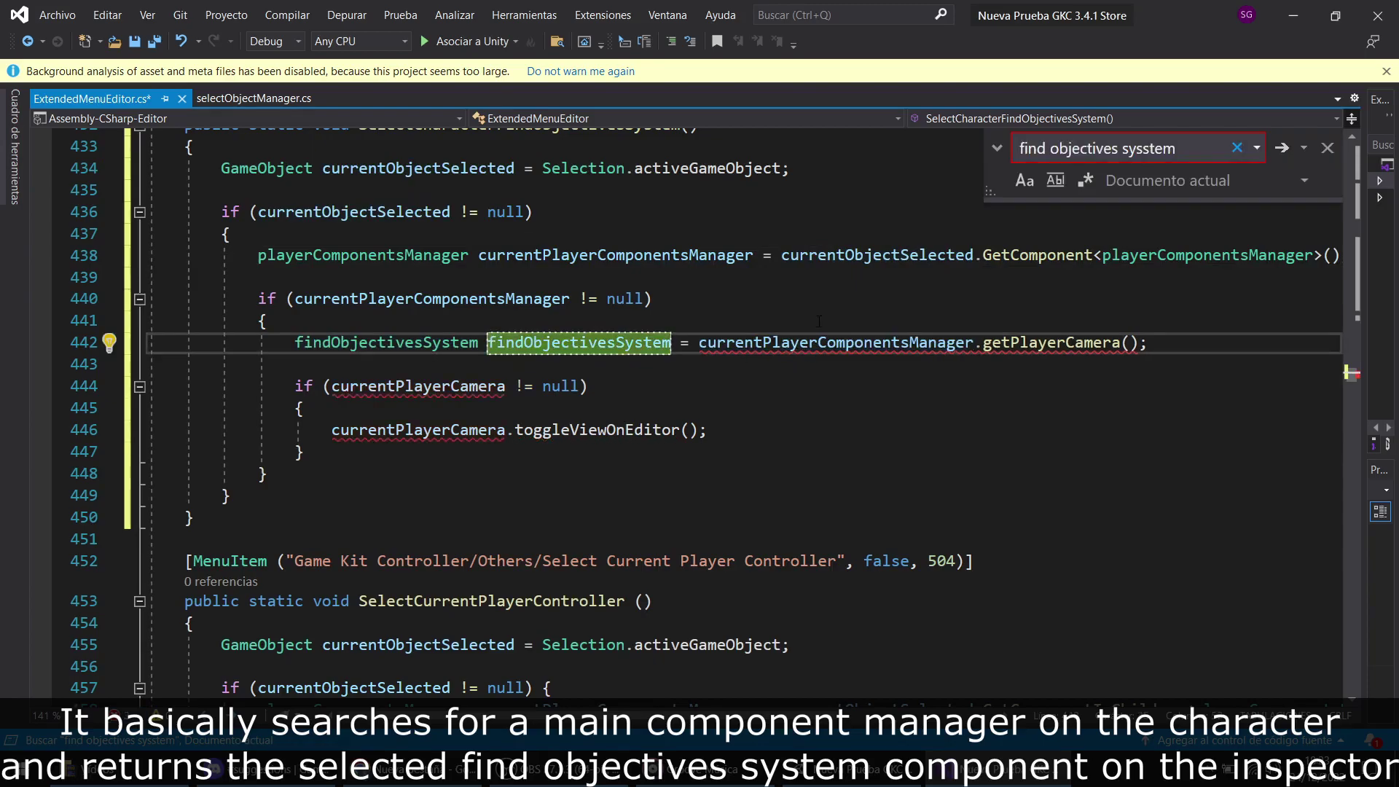
text(currentF)
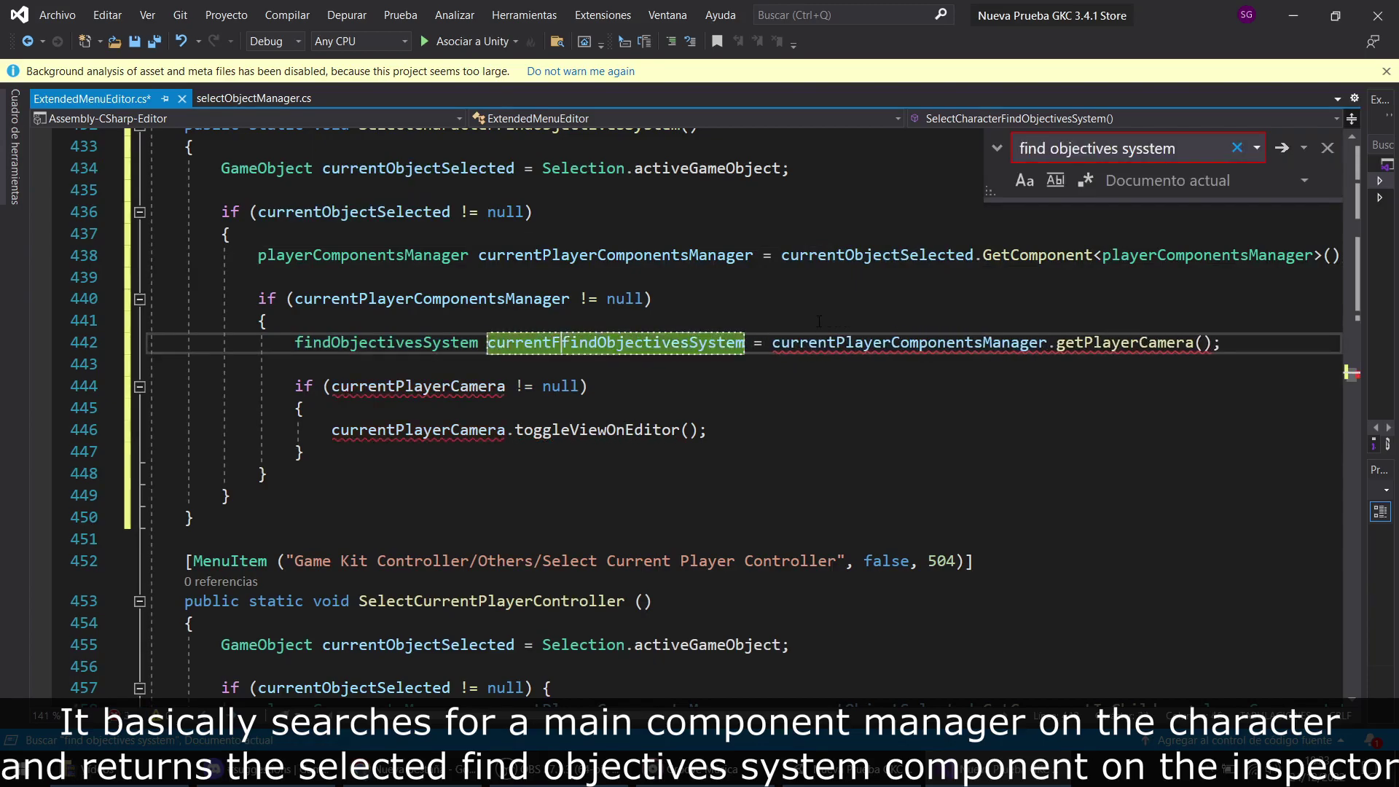
key(Delete)
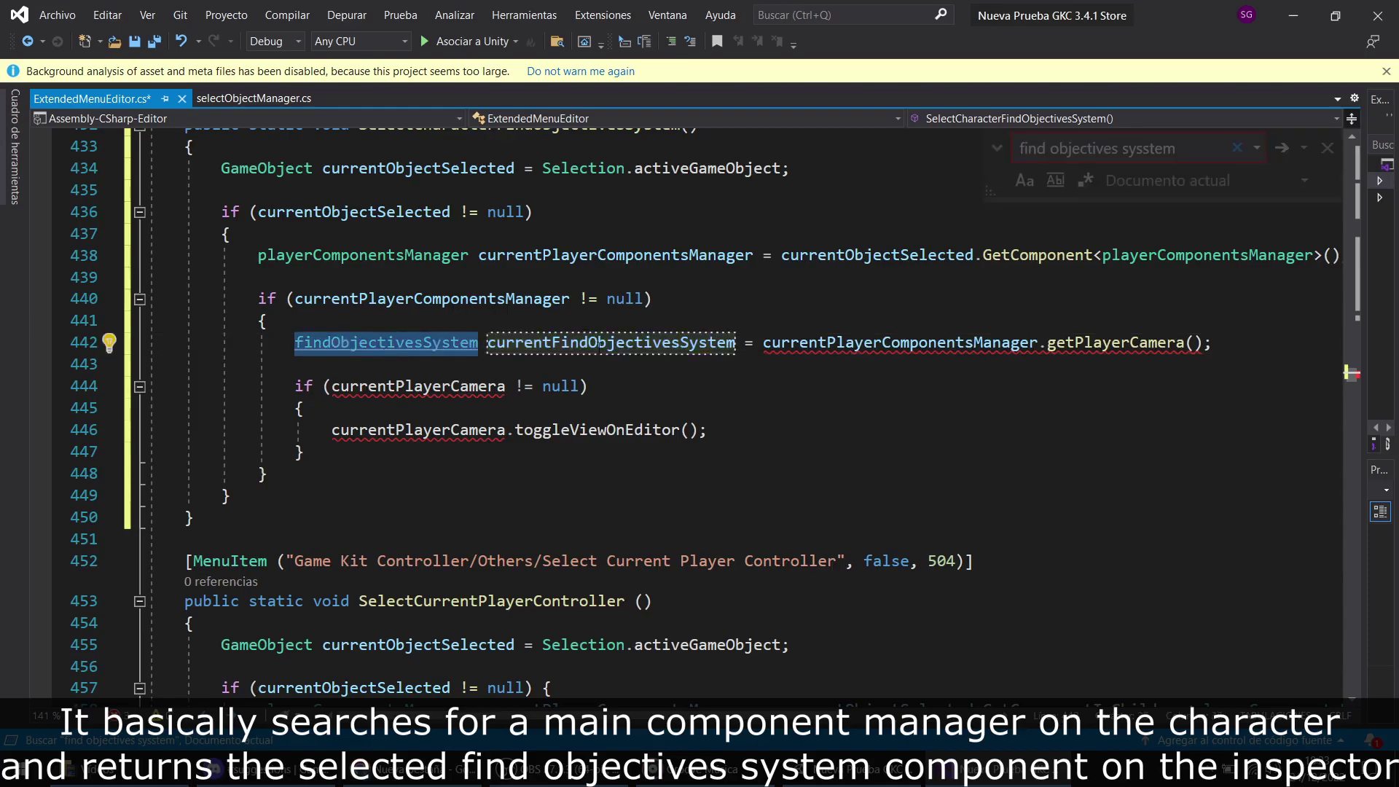
double_click(1111, 343)
text(getfind)
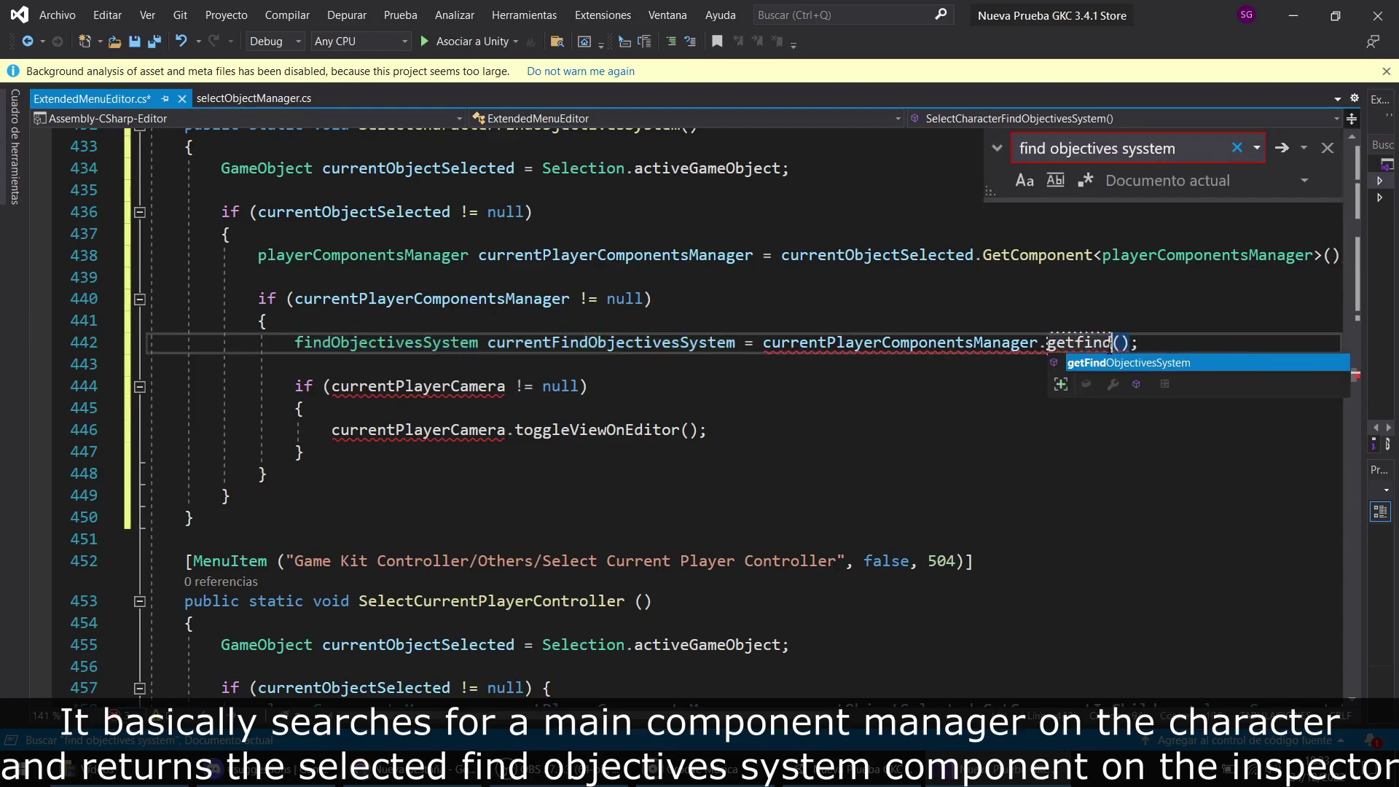
key(Tab)
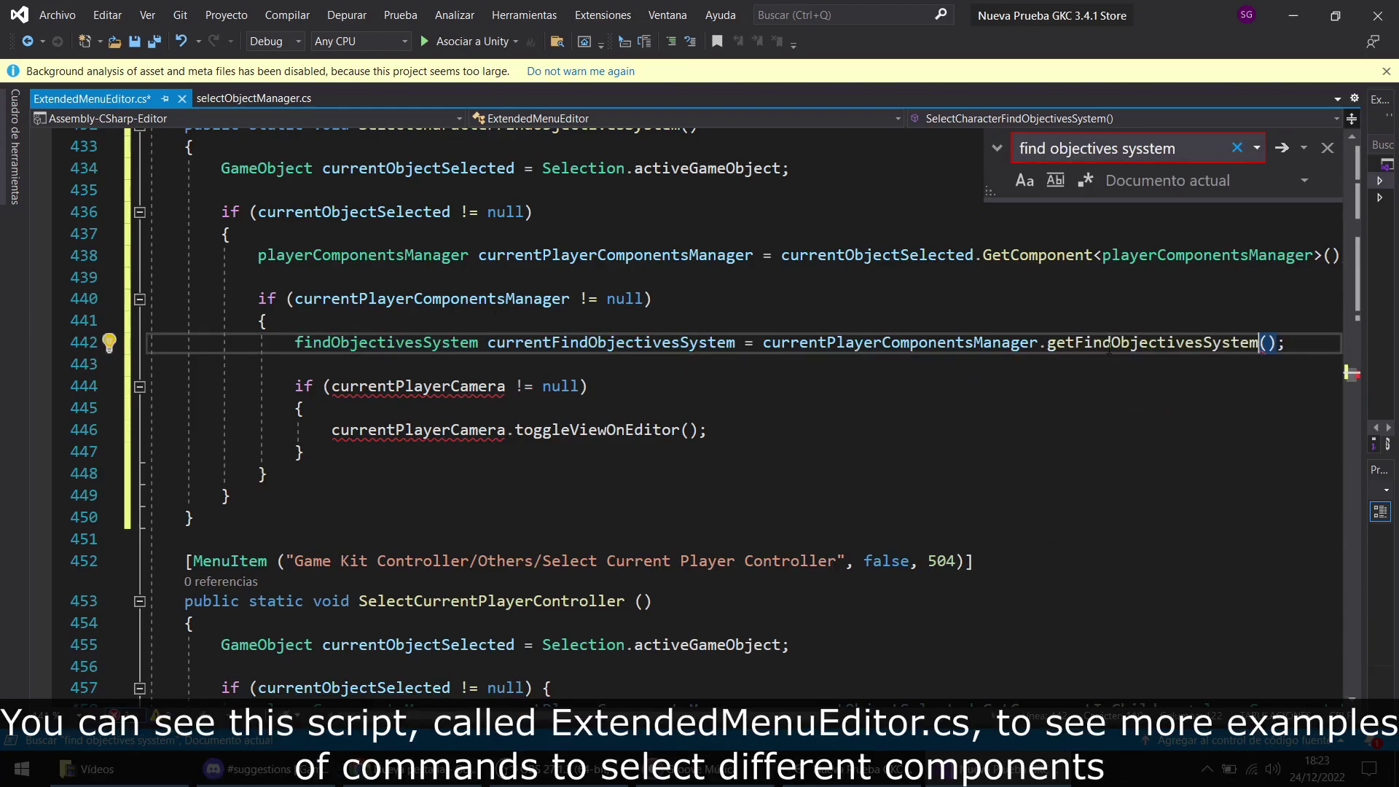
double_click(545, 343)
Step: Use currentFindObjectivesSystem in the line 444 check and paste the activate/collapse lines over toggleViewOnEditor
key(ctrl+c)
double_click(419, 386)
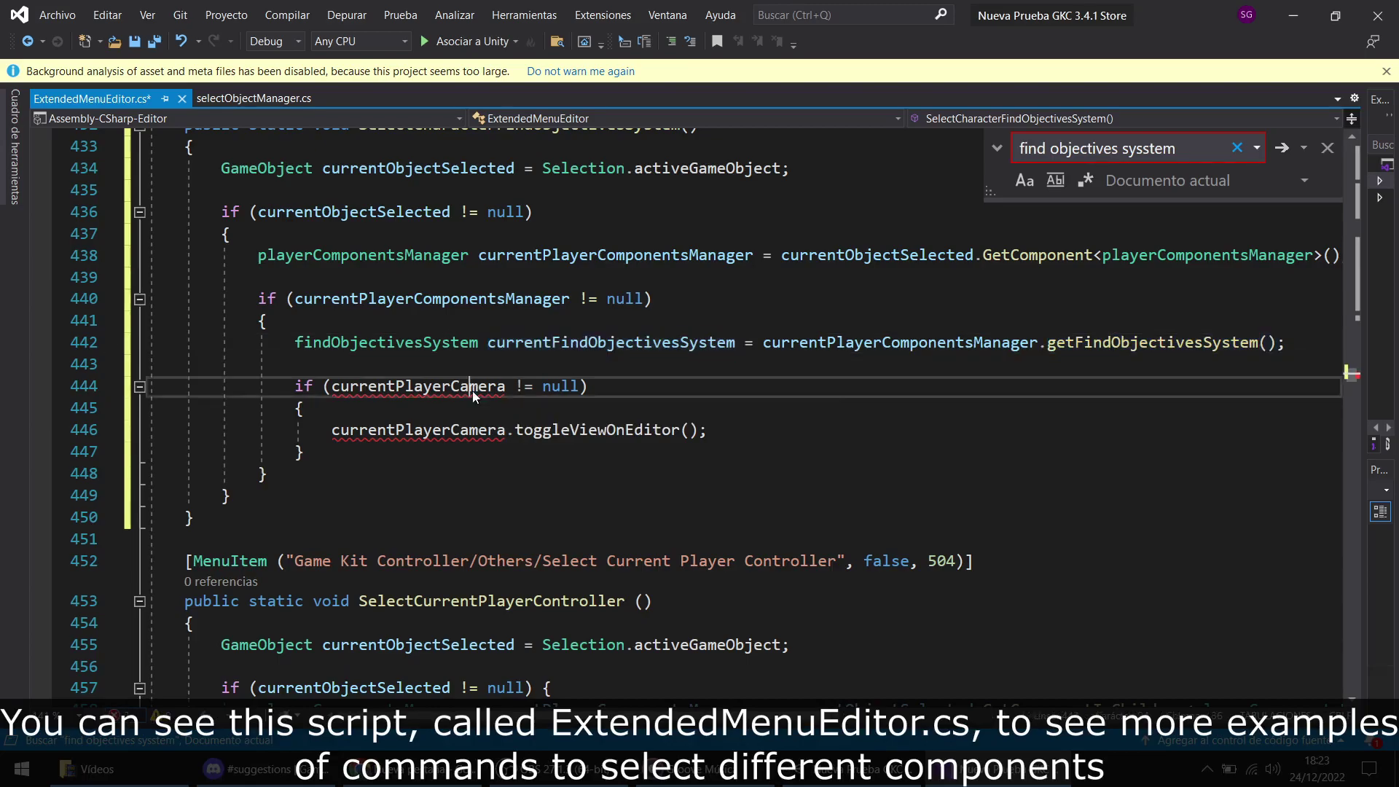
key(ctrl+v)
scroll(583, 472, down, 2)
scroll(582, 472, down, 2)
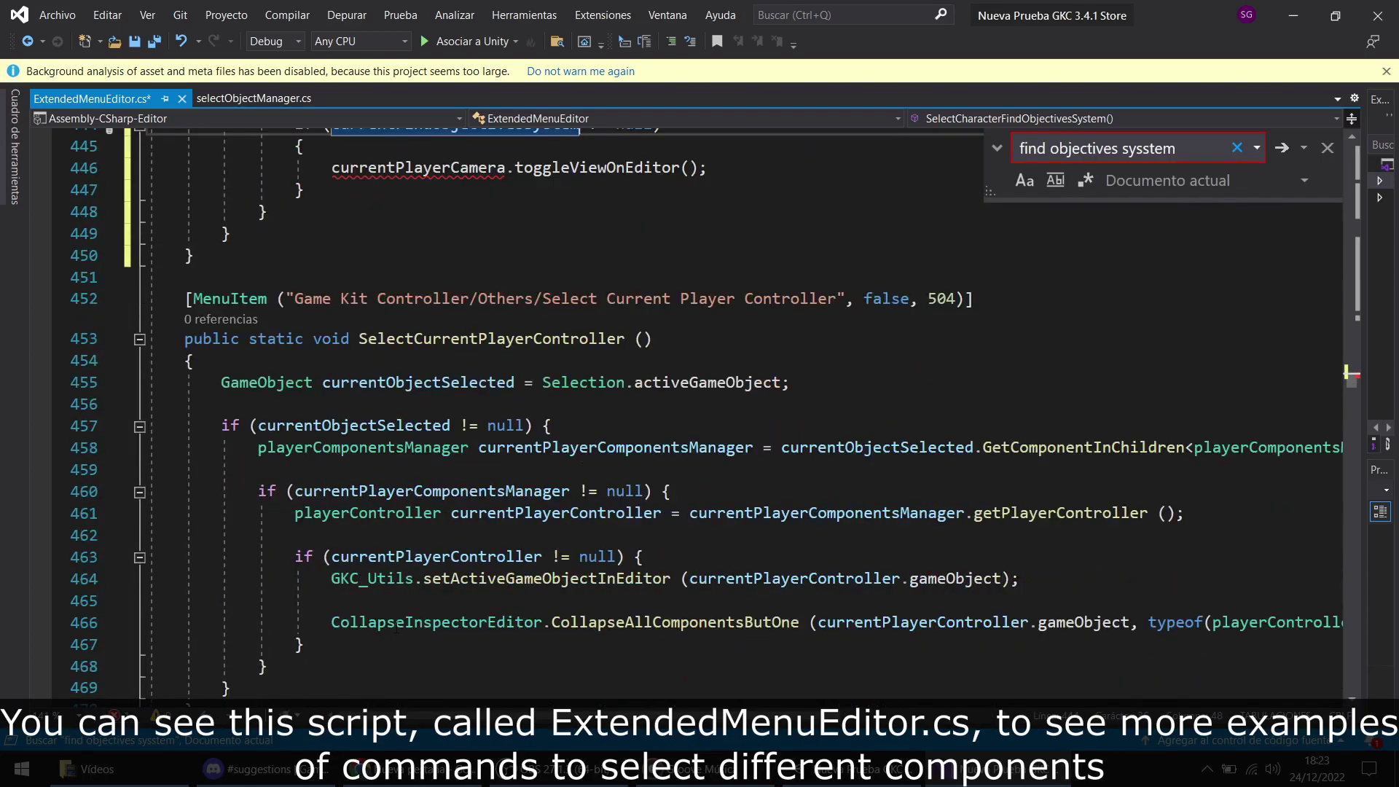
drag(330, 578, 1375, 623)
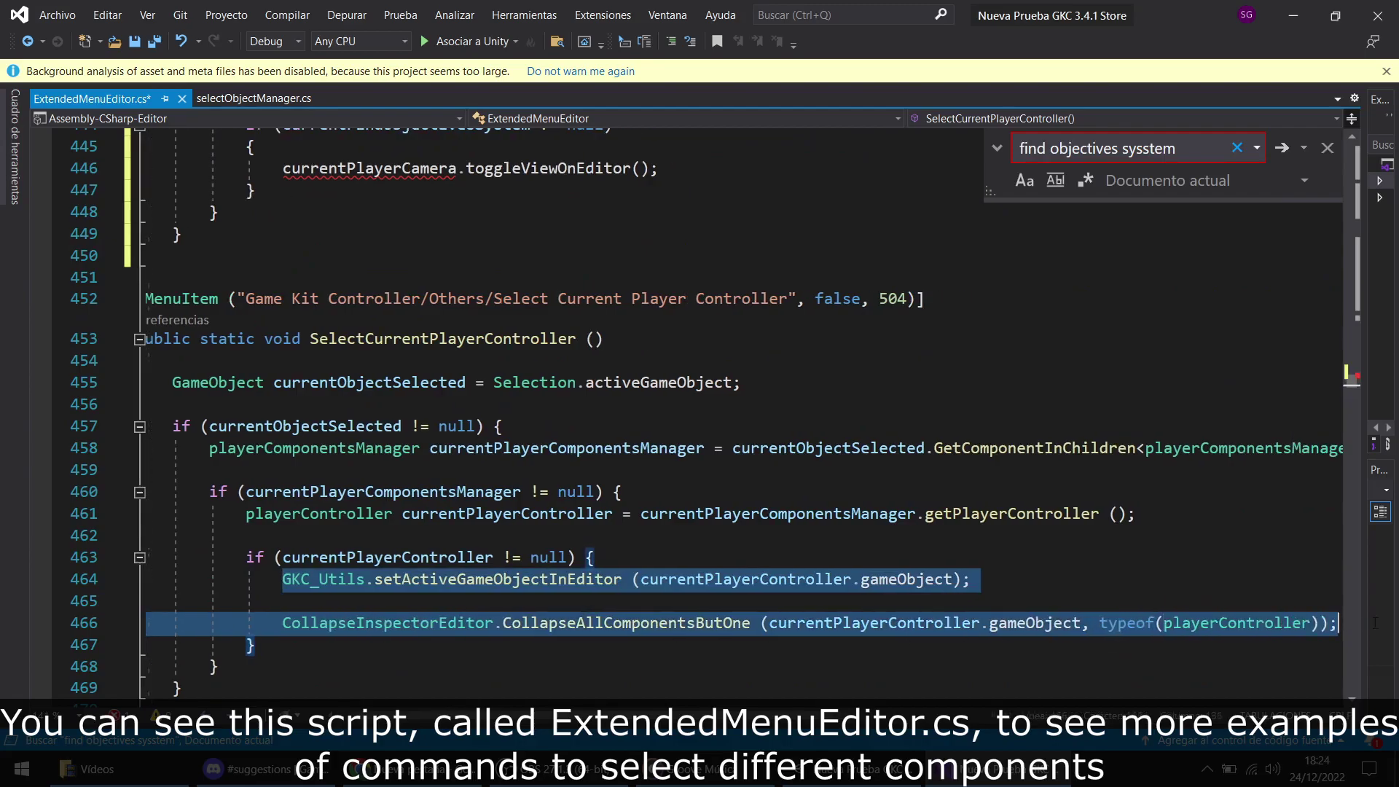
scroll(1020, 510, up, 4)
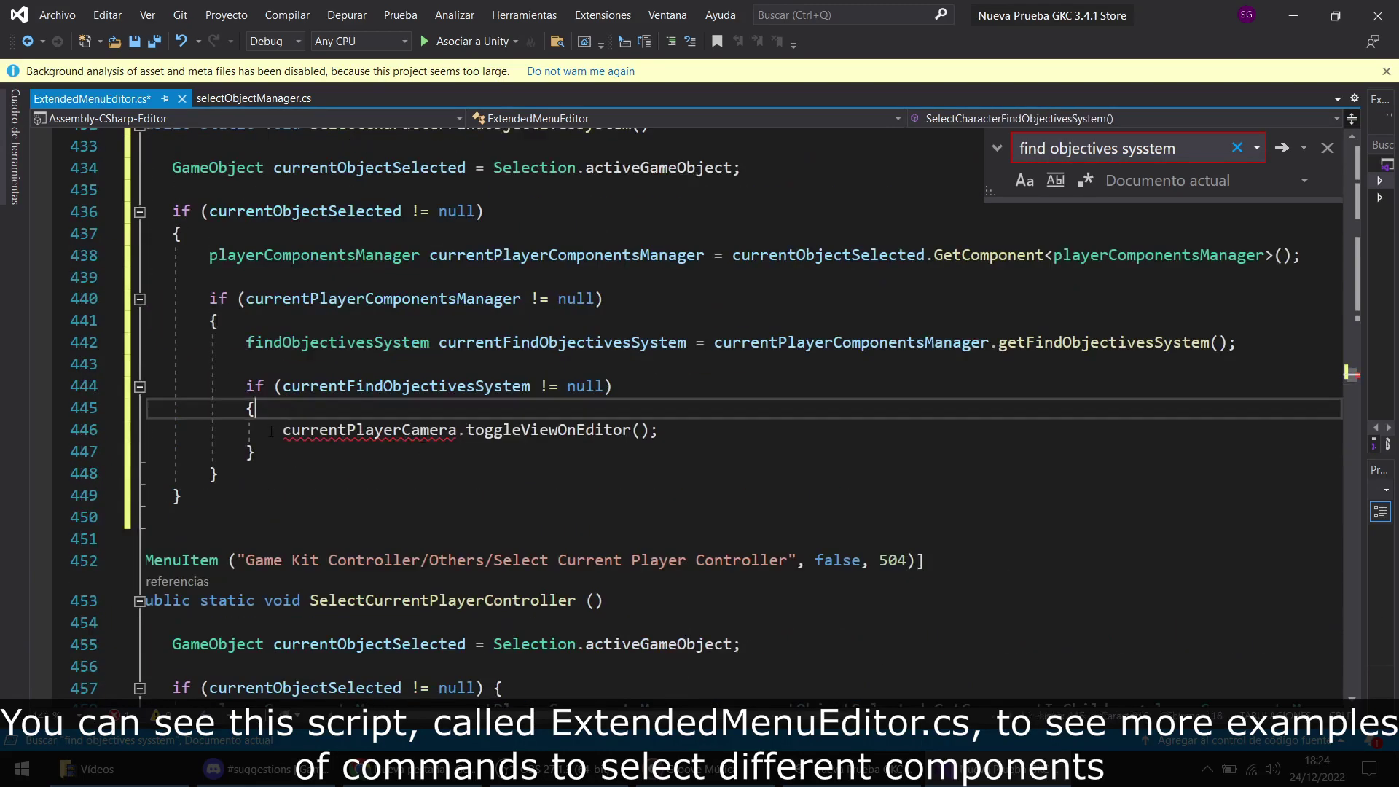
drag(283, 430, 737, 438)
key(ctrl+v)
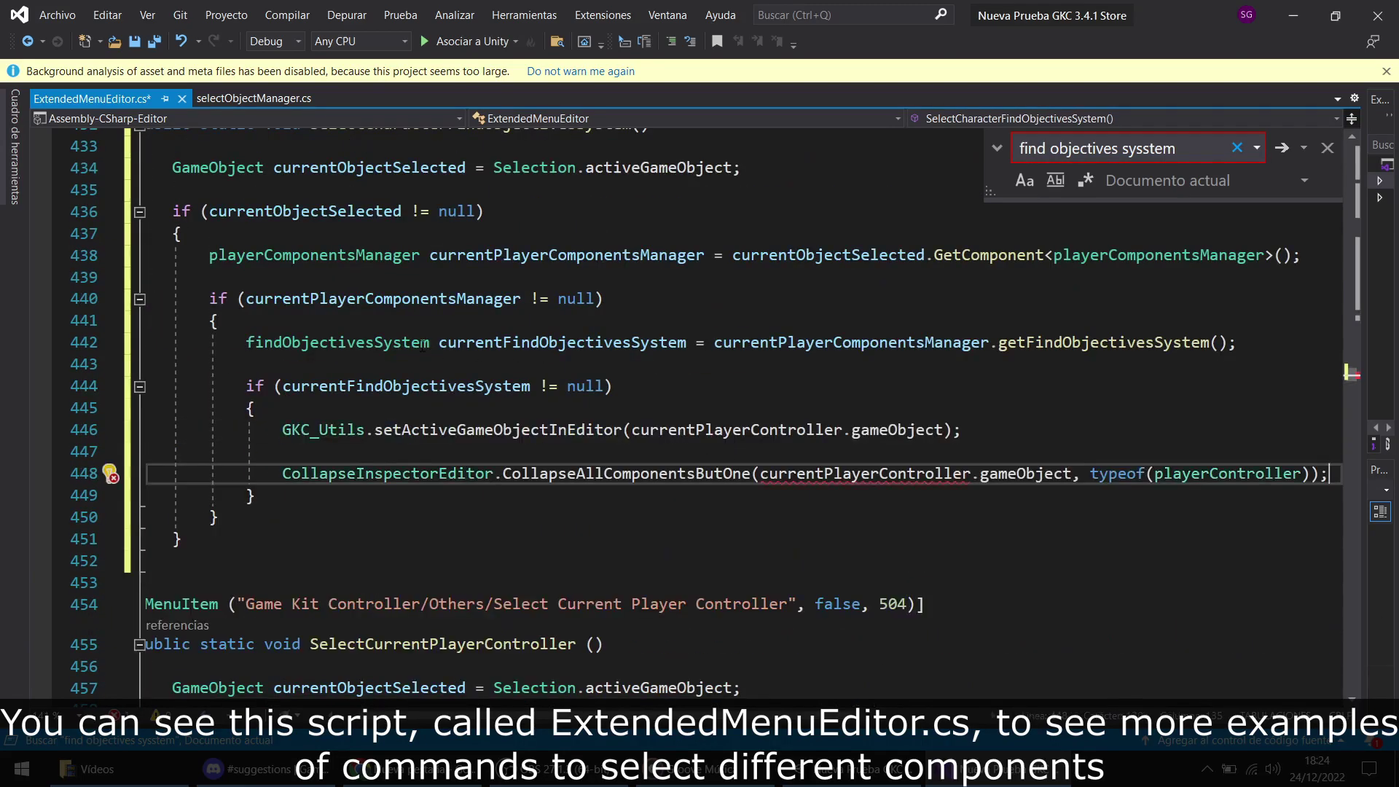
Step: Replace currentPlayerController with currentFindObjectivesSystem on lines 446 and 448
double_click(561, 342)
key(ctrl+c)
double_click(754, 429)
key(ctrl+v)
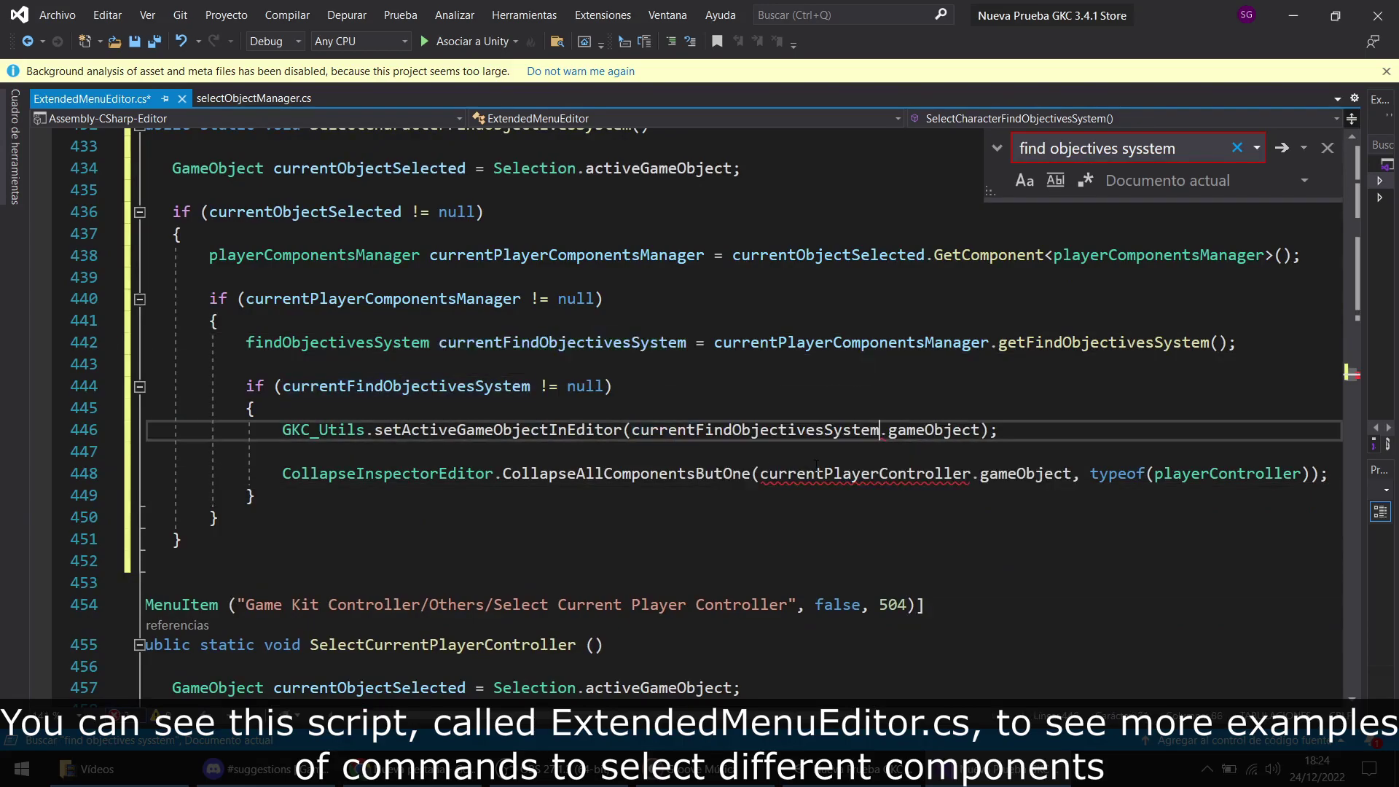
double_click(816, 472)
key(ctrl+v)
Step: Change GetComponent to GetComponentInChildren on line 438
scroll(816, 470, up, 1)
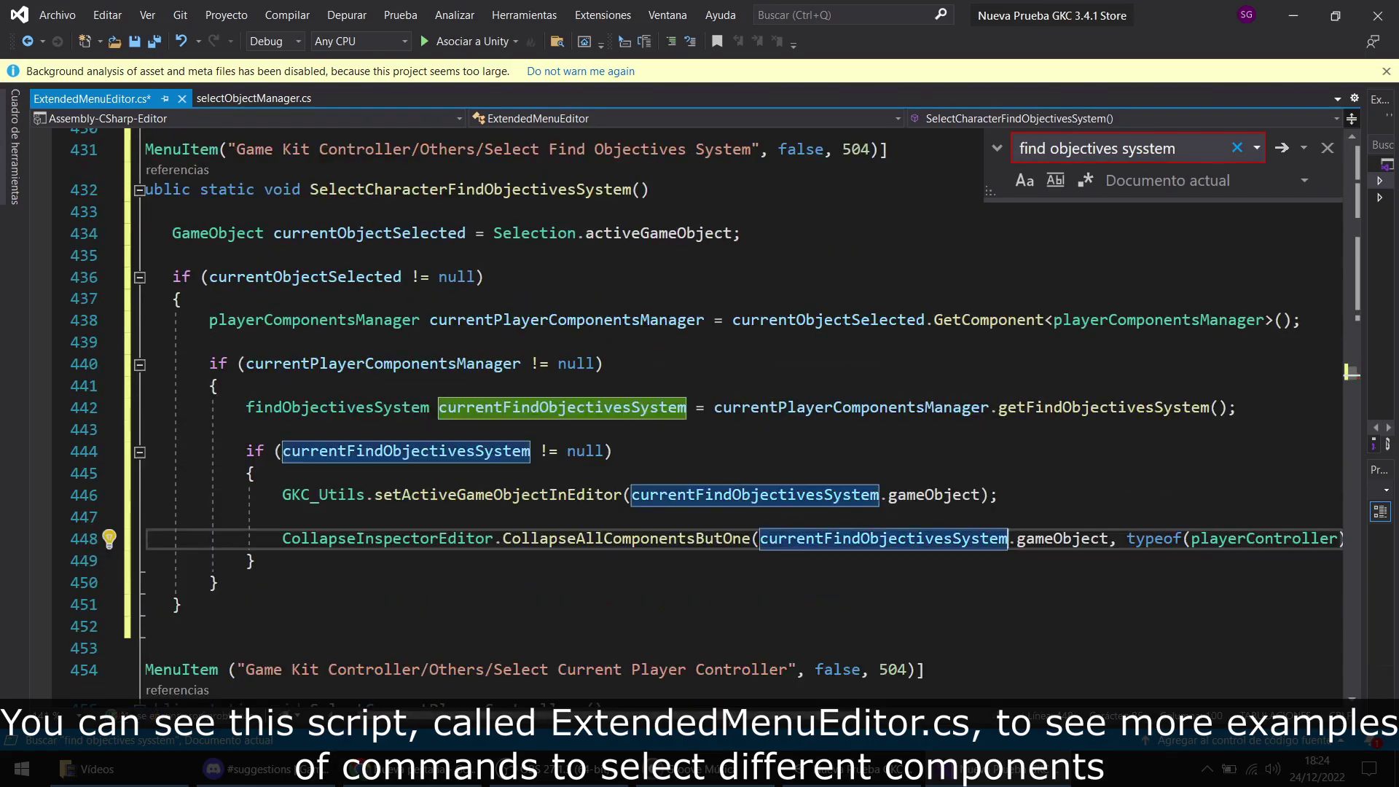
scroll(682, 316, left, 1)
scroll(682, 315, up, 1)
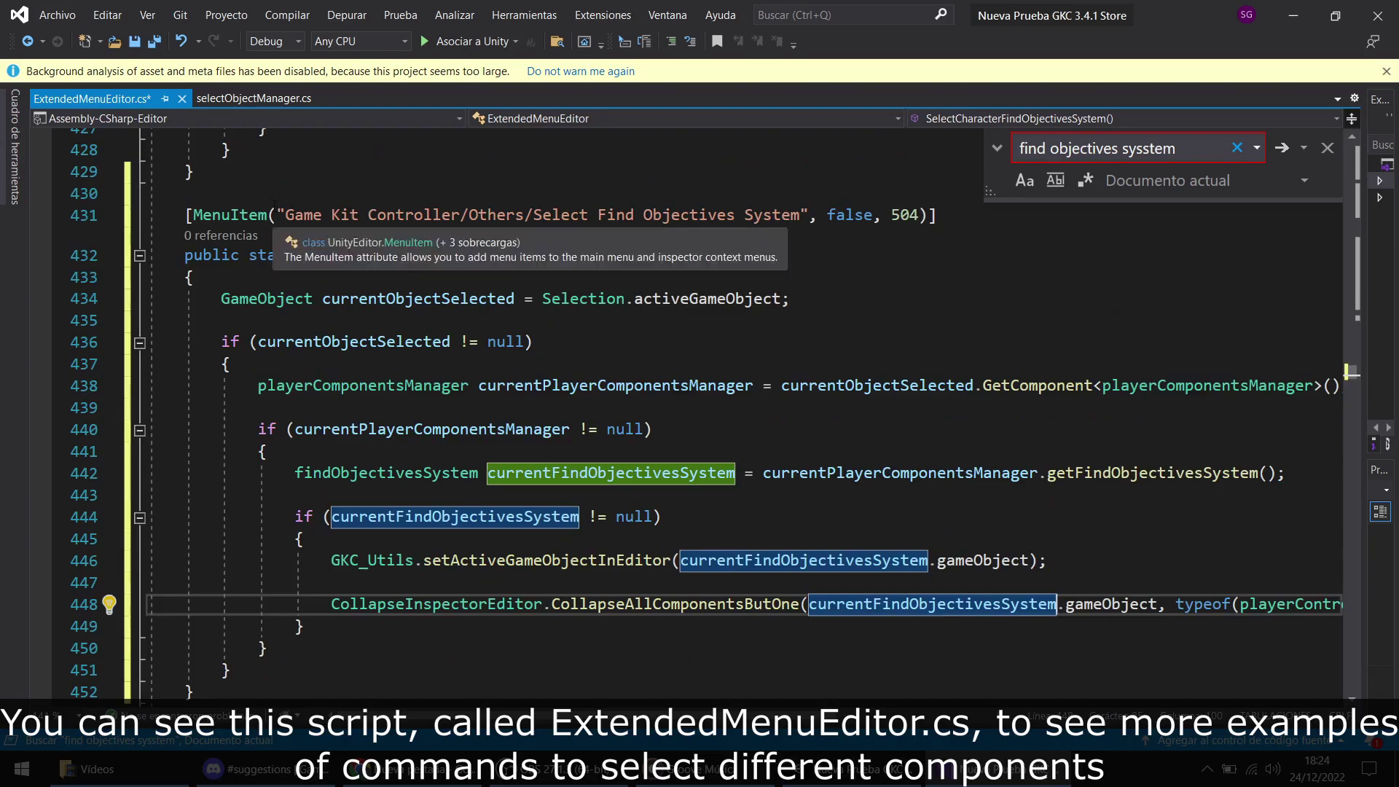
drag(285, 215, 801, 215)
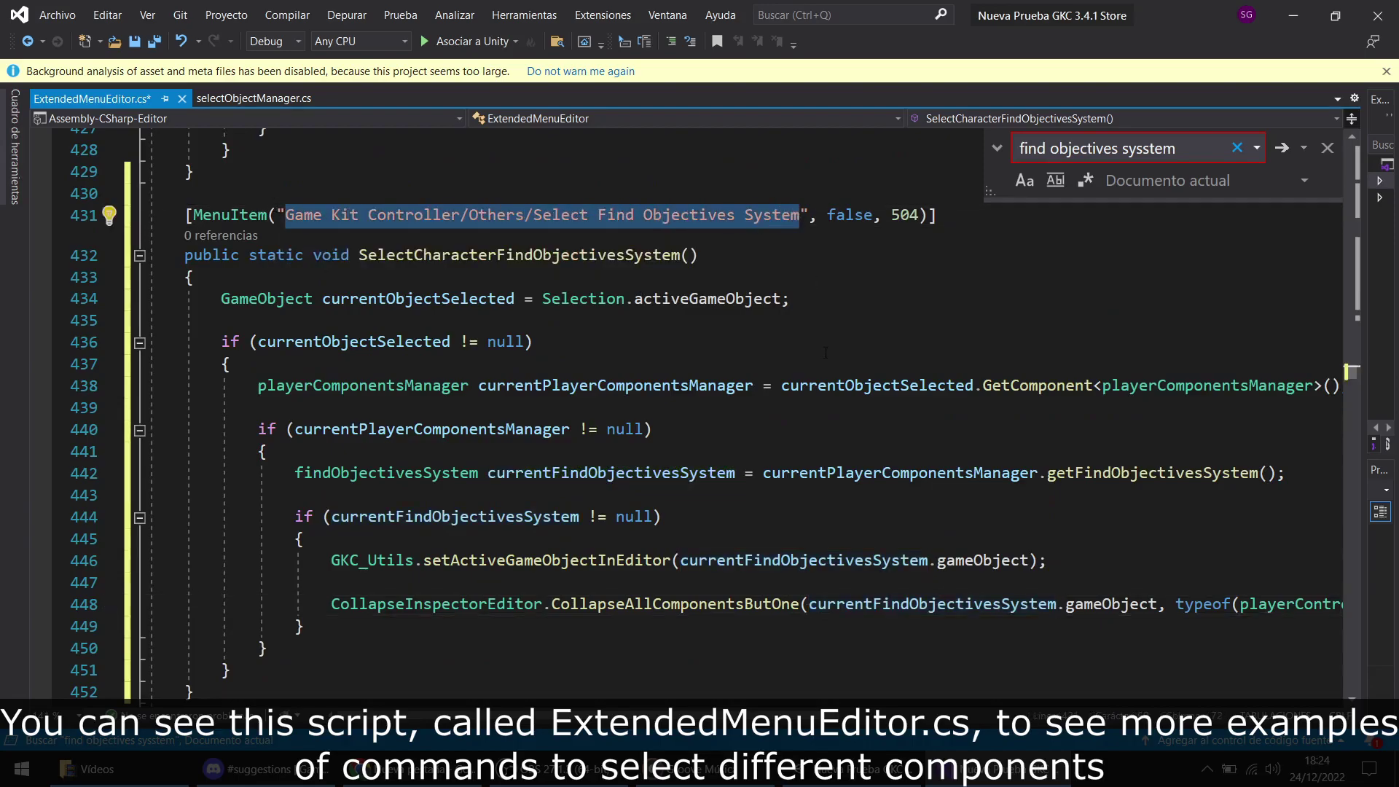
double_click(583, 256)
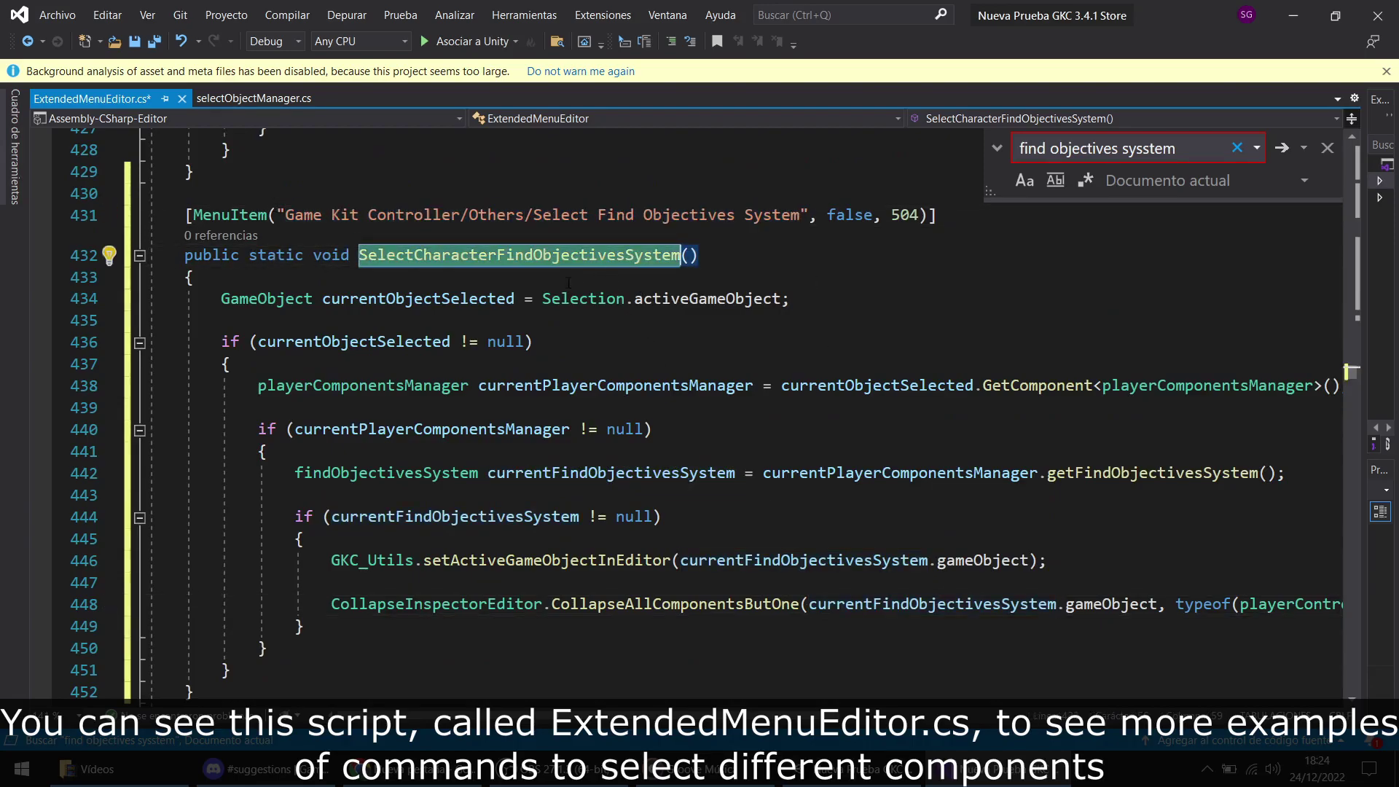
triple_click(257, 306)
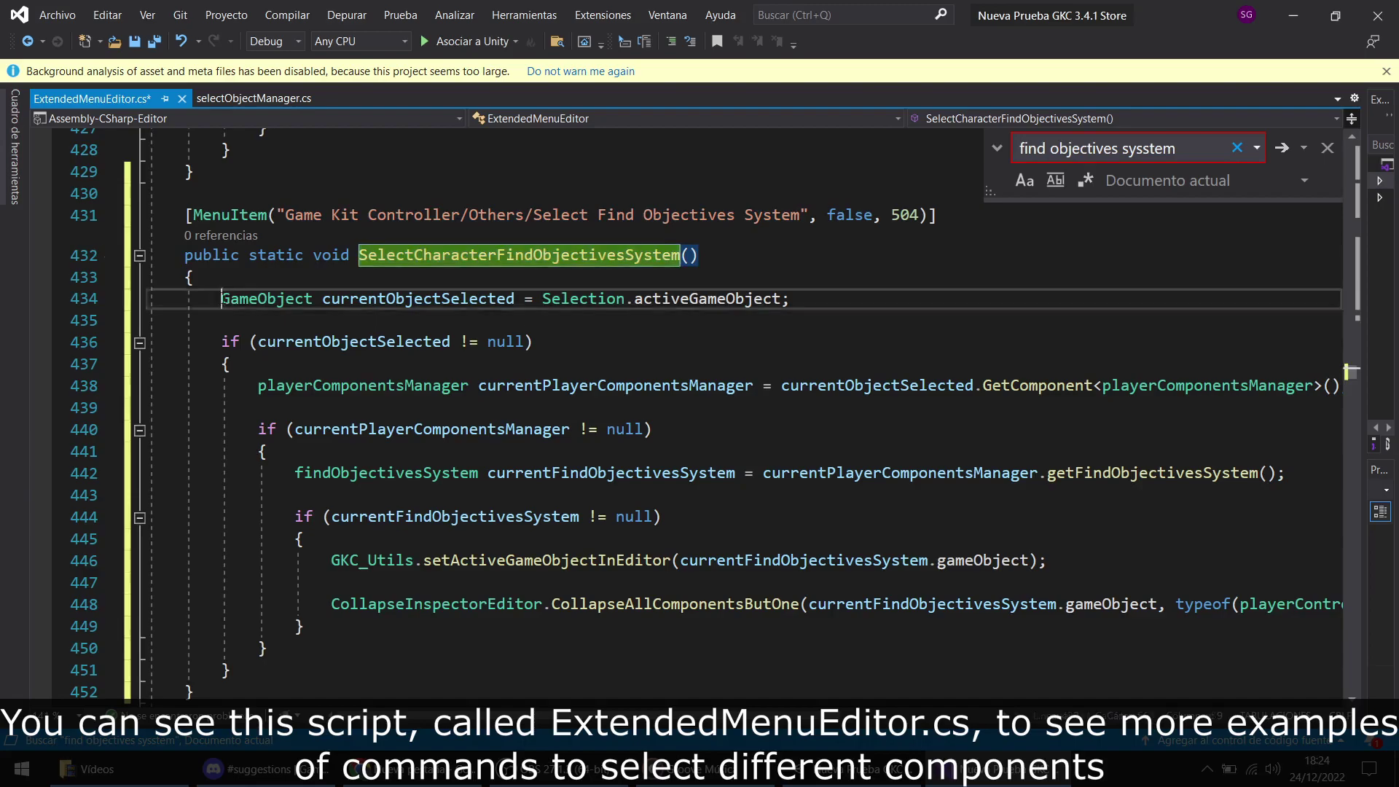
click(872, 326)
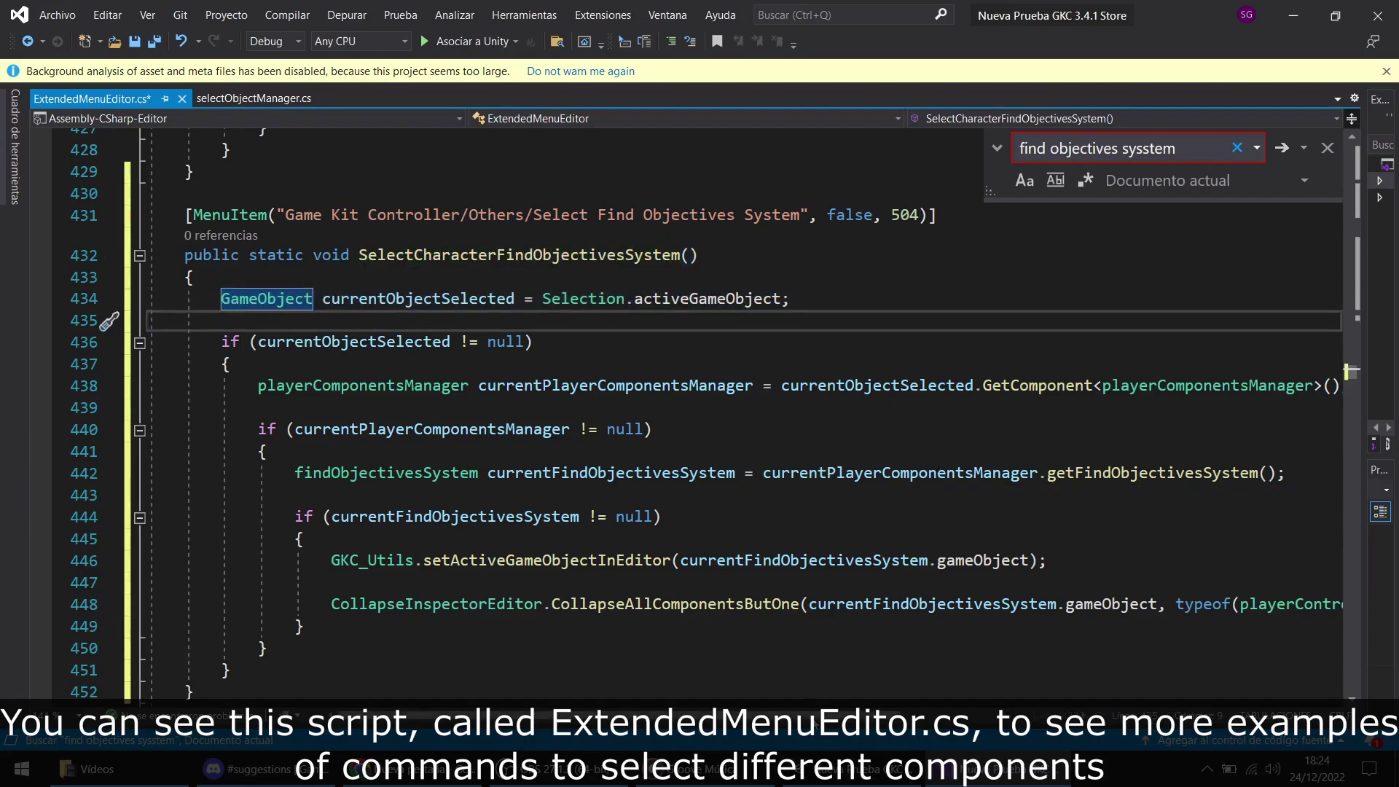
scroll(936, 459, right, 3)
scroll(940, 398, left, 3)
double_click(1038, 385)
text(g)
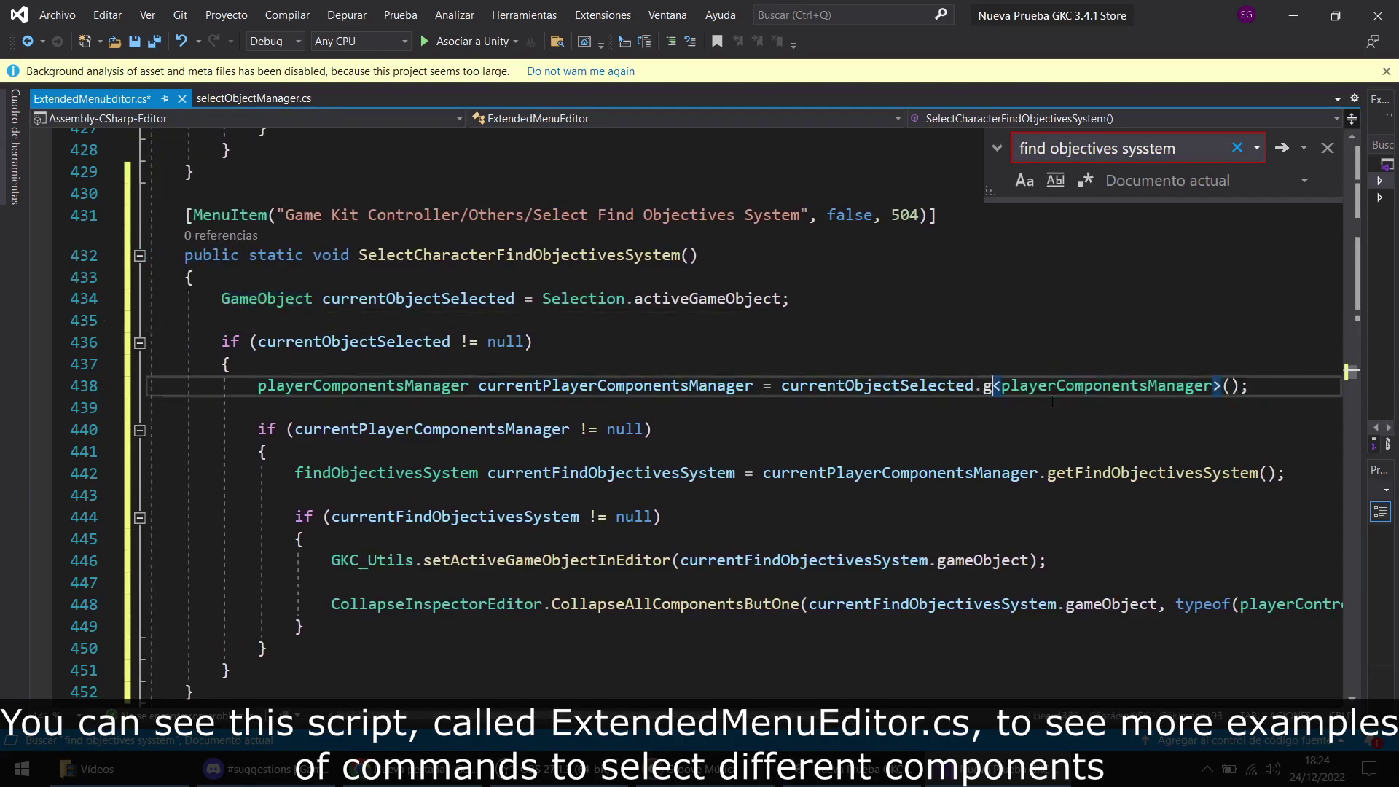
text(etchil)
key(Tab)
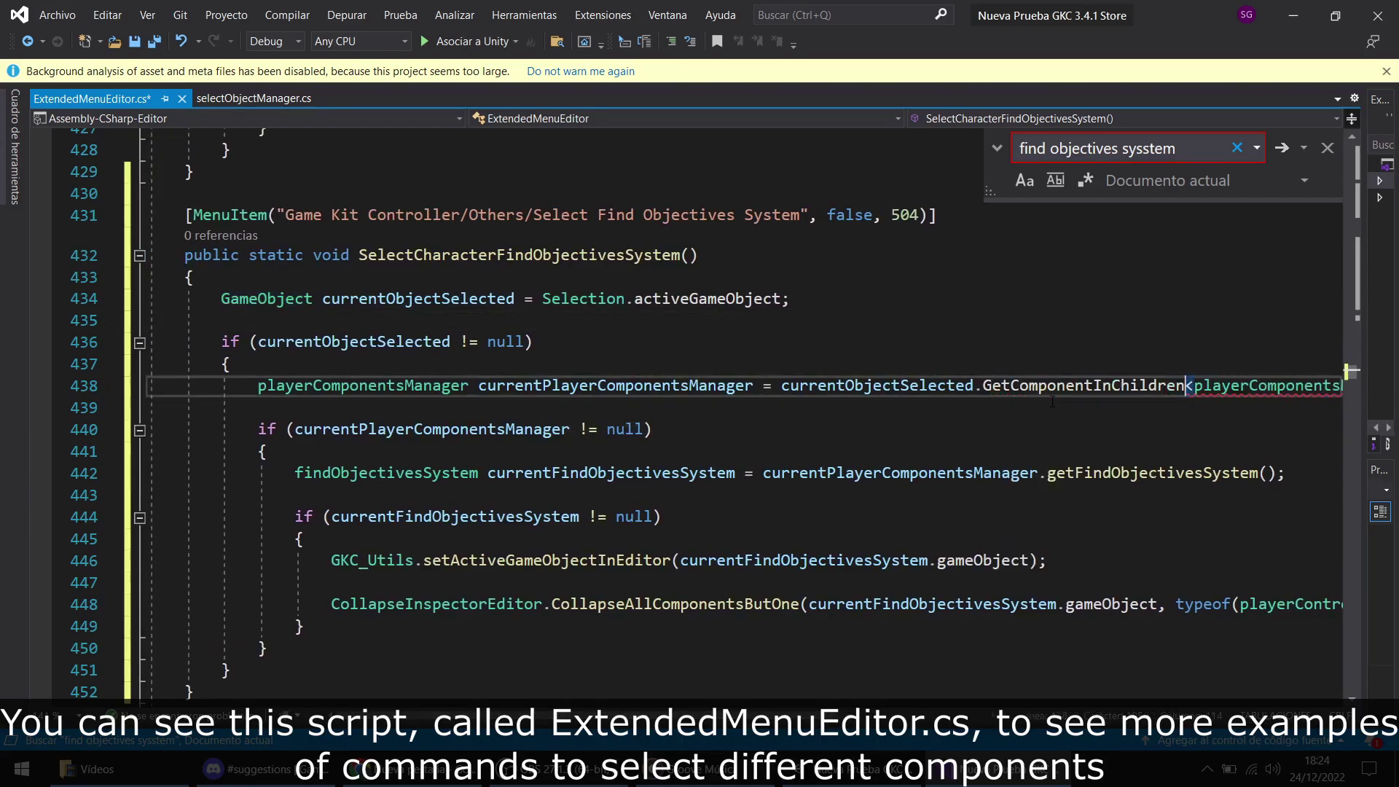
Step: Change the playerController type on line 448 to findObjectivesSystem
double_click(718, 542)
double_click(1125, 595)
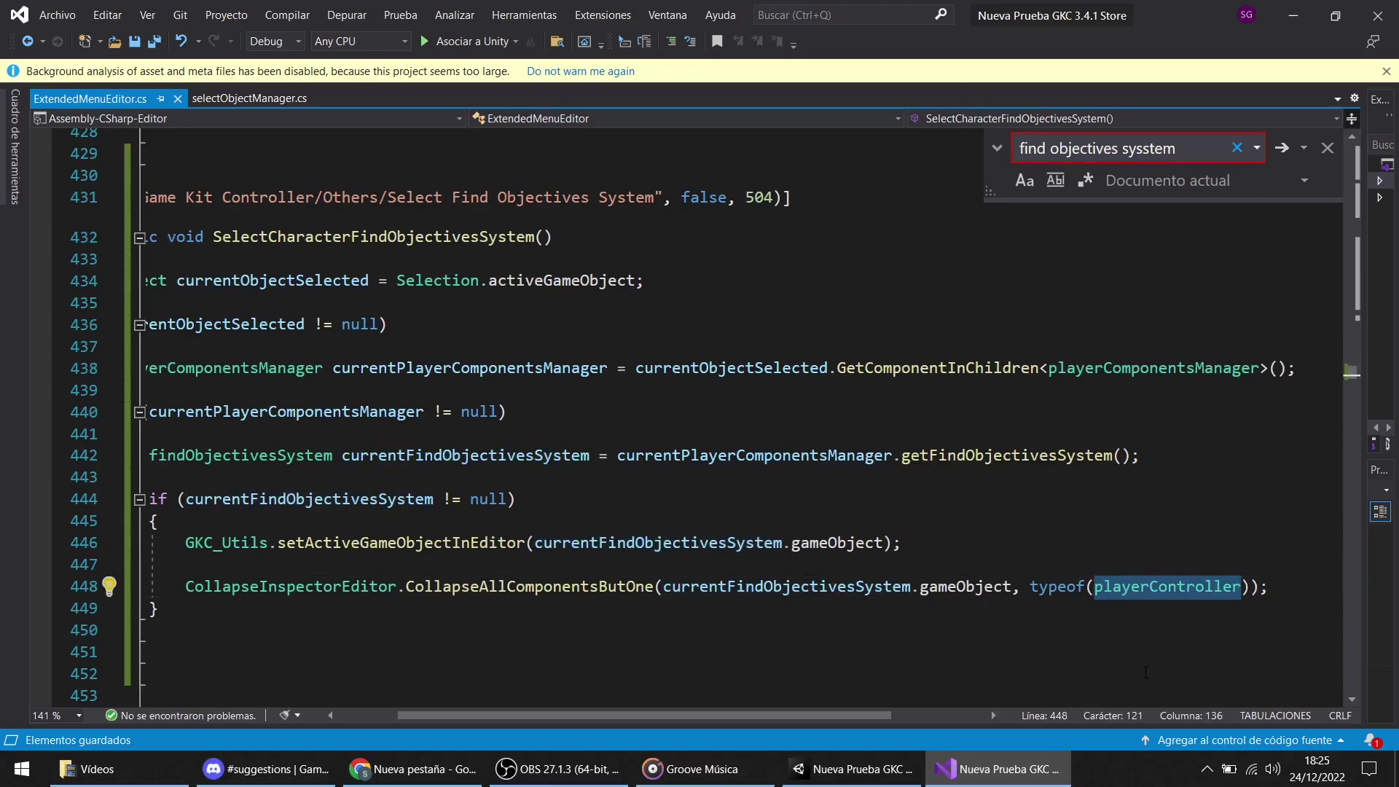
text(findob)
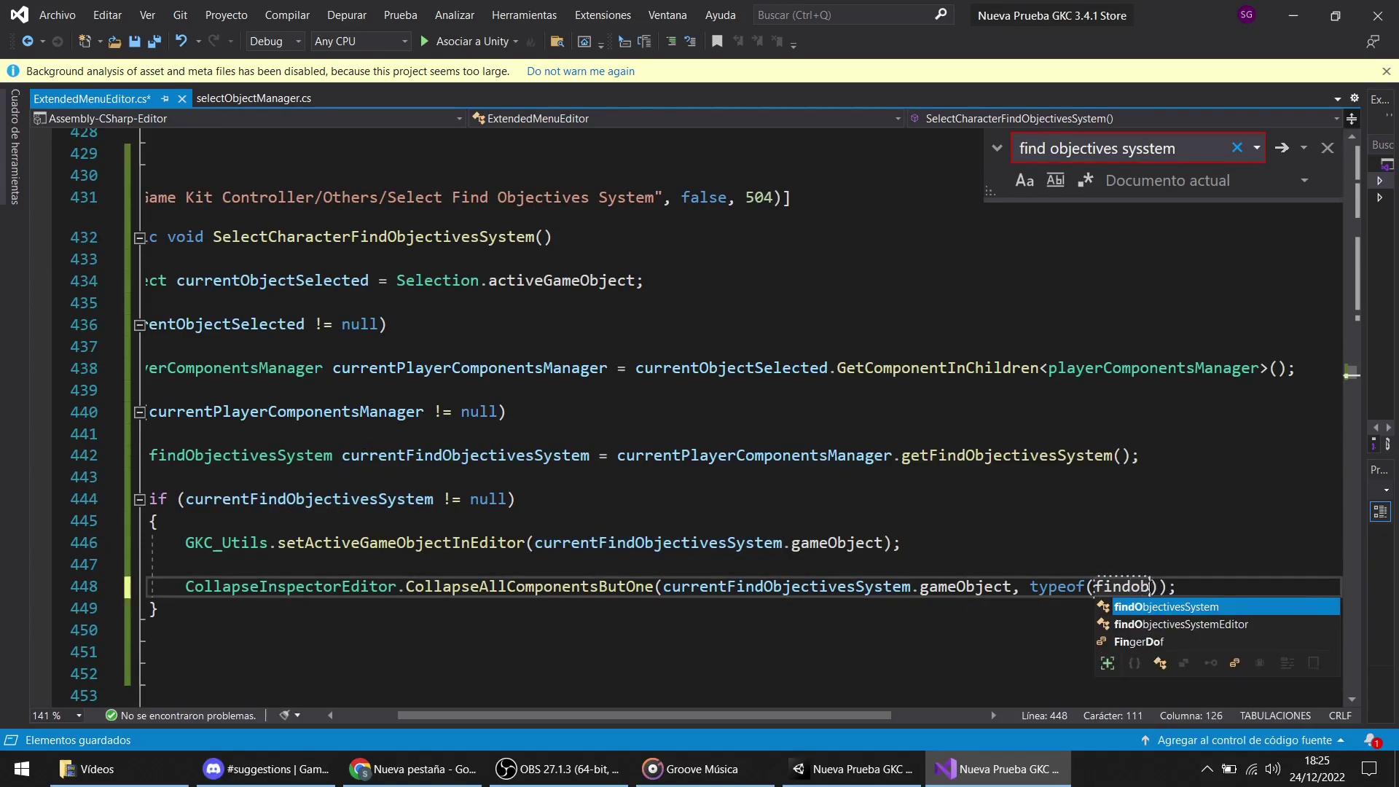
key(Down)
key(Tab)
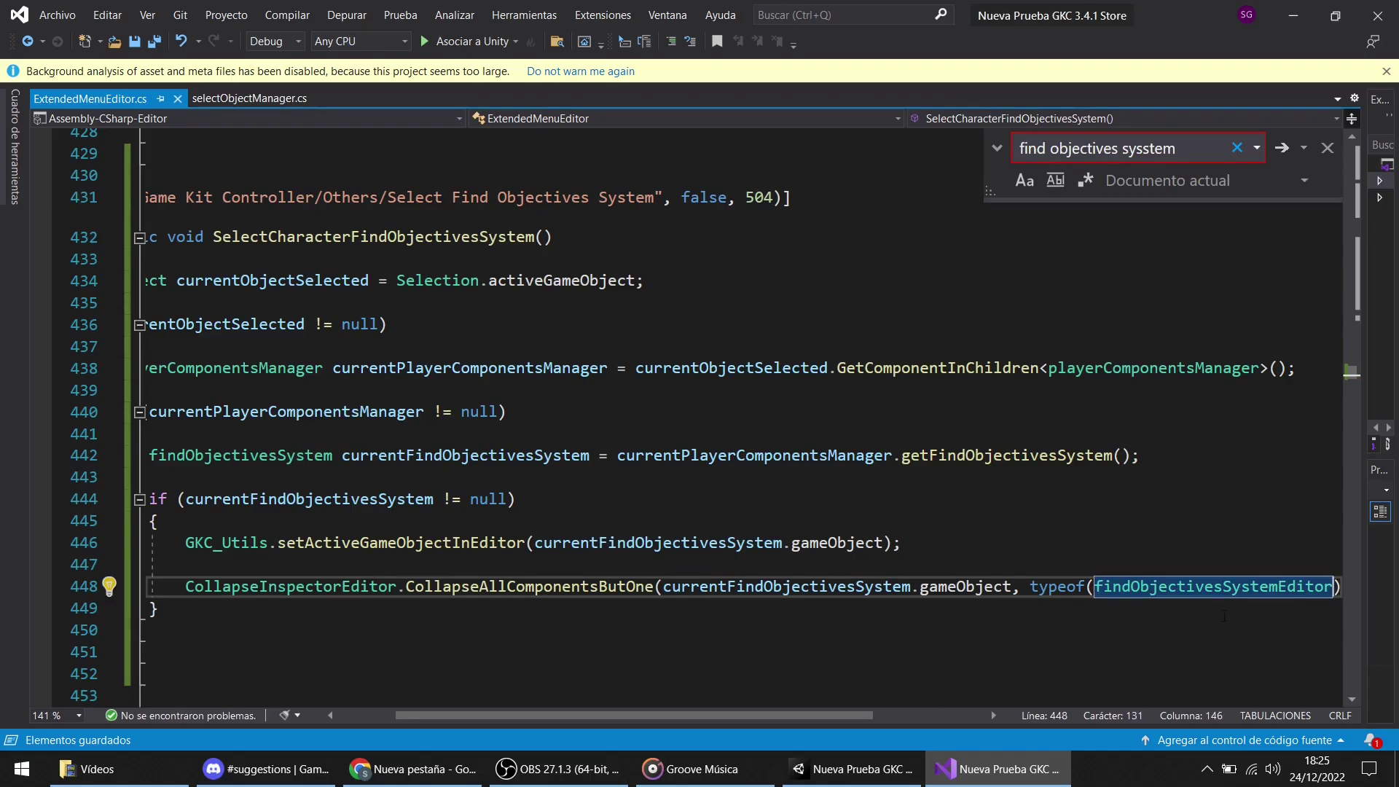
key(BackSpace)
key(BackSpace)
key(BackSpace)
key(BackSpace)
key(BackSpace)
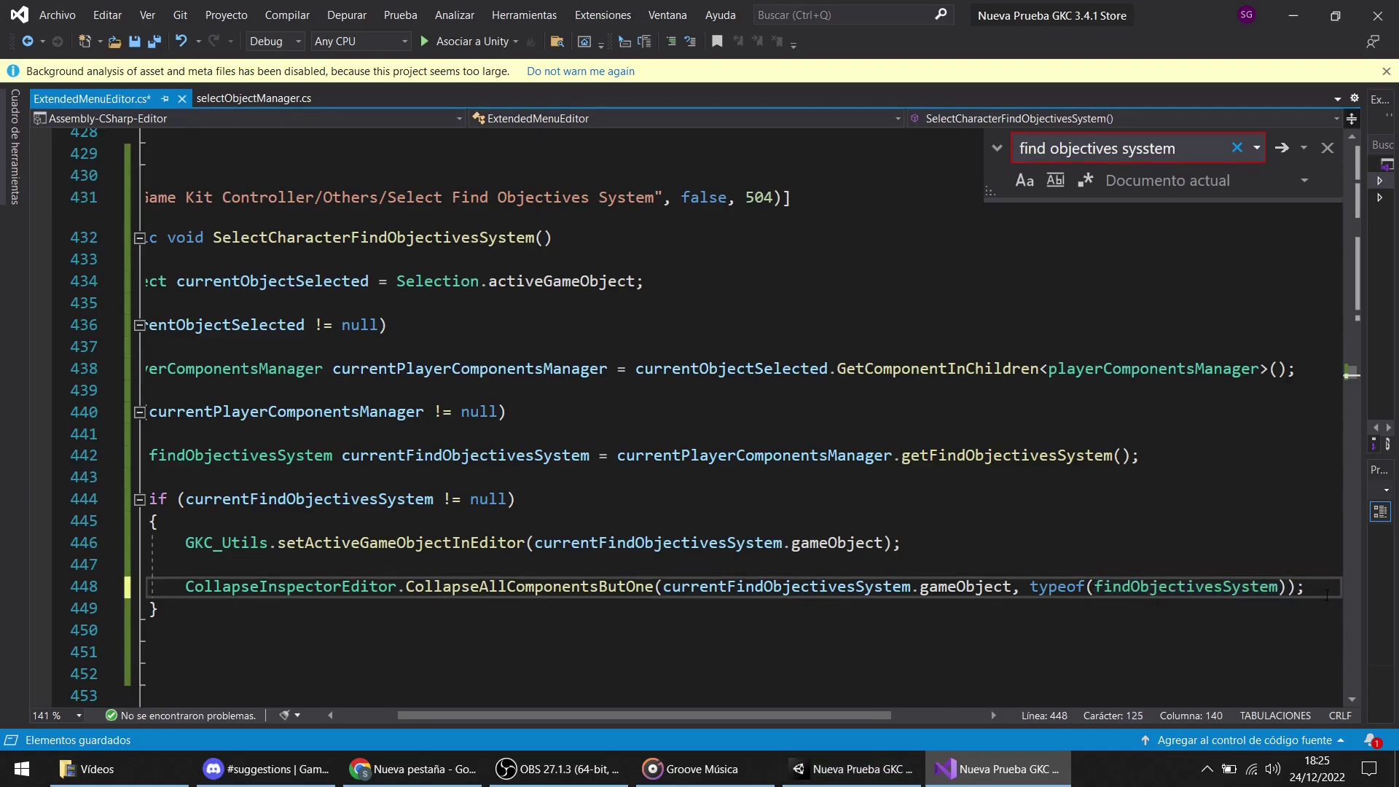
Step: Save ExtendedMenuEditor.cs and select the menu path string on line 431
key(ctrl+s)
drag(867, 715, 598, 730)
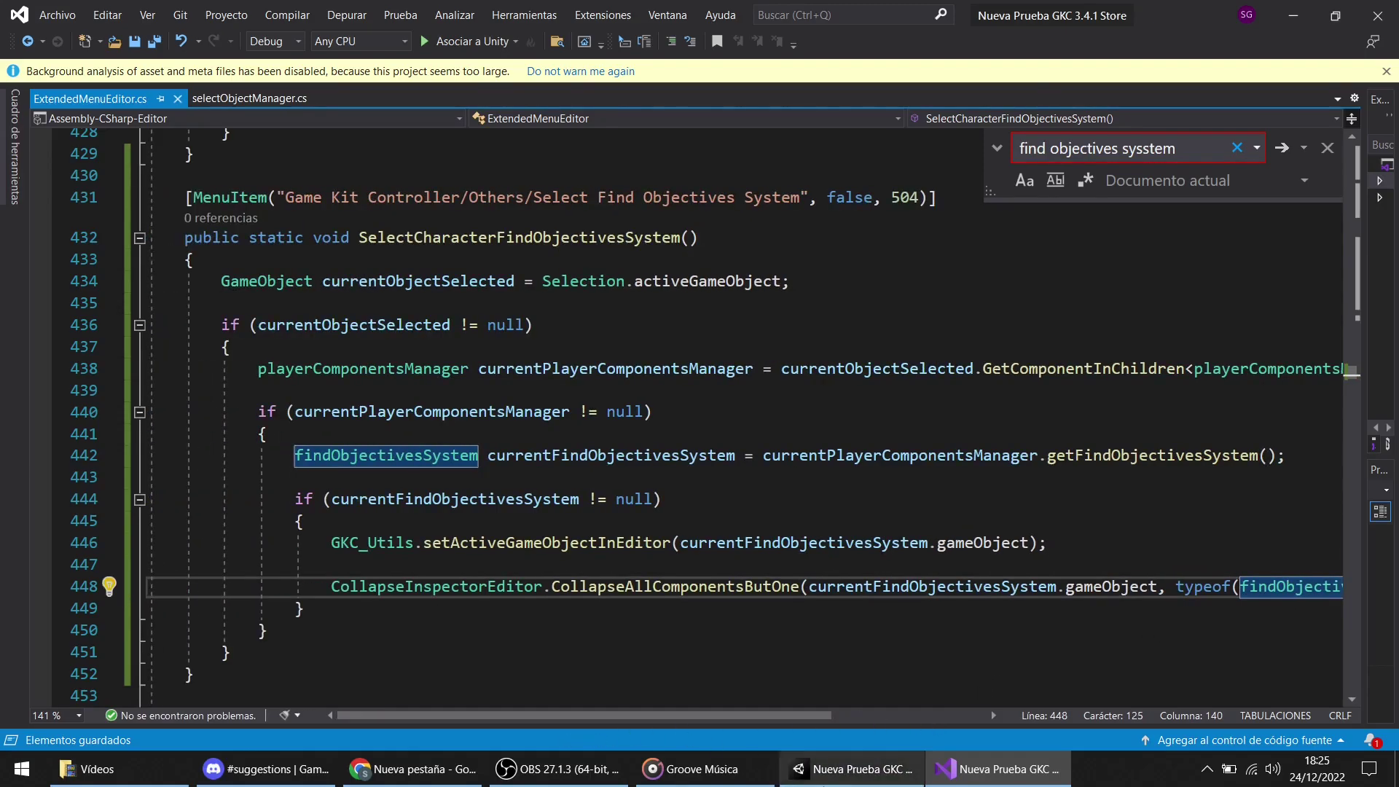
click(851, 769)
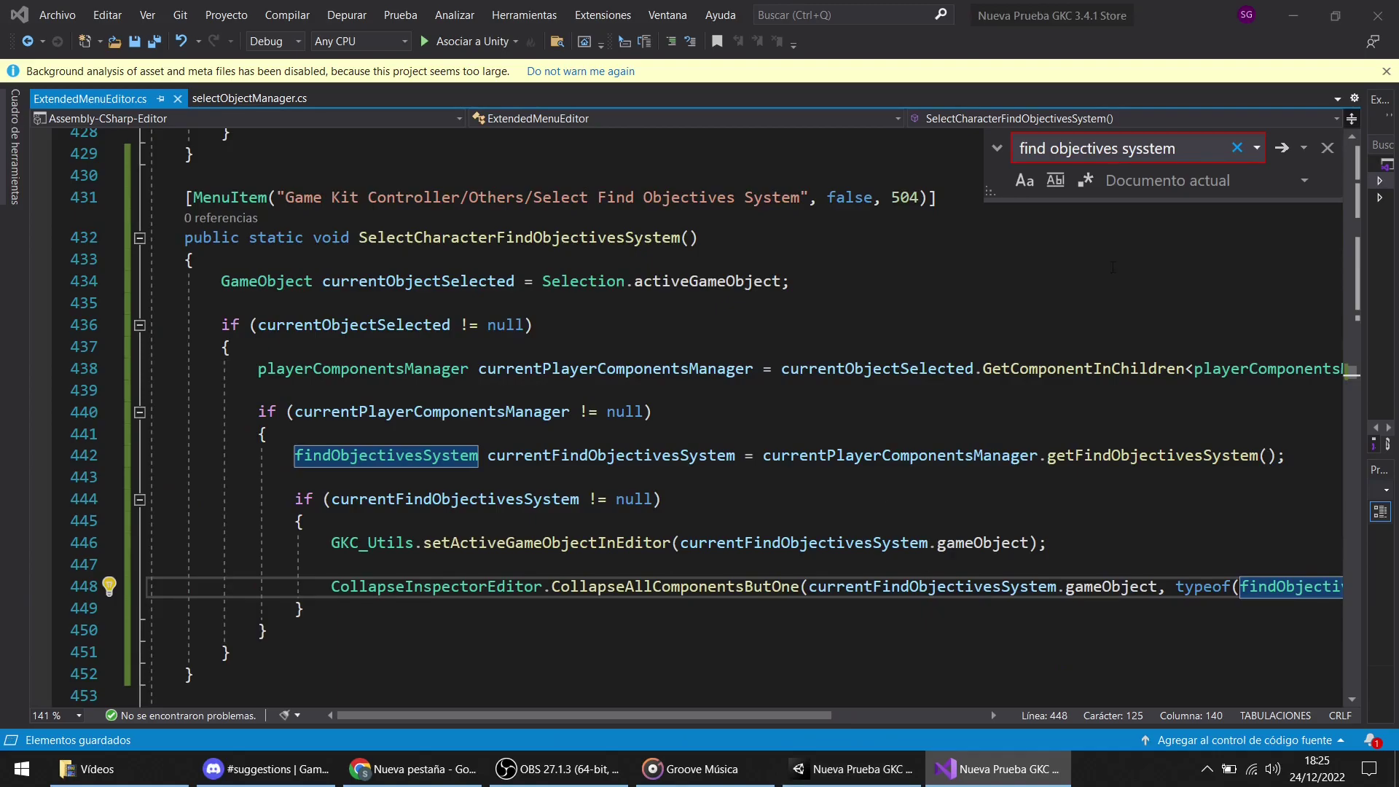
drag(799, 281, 285, 281)
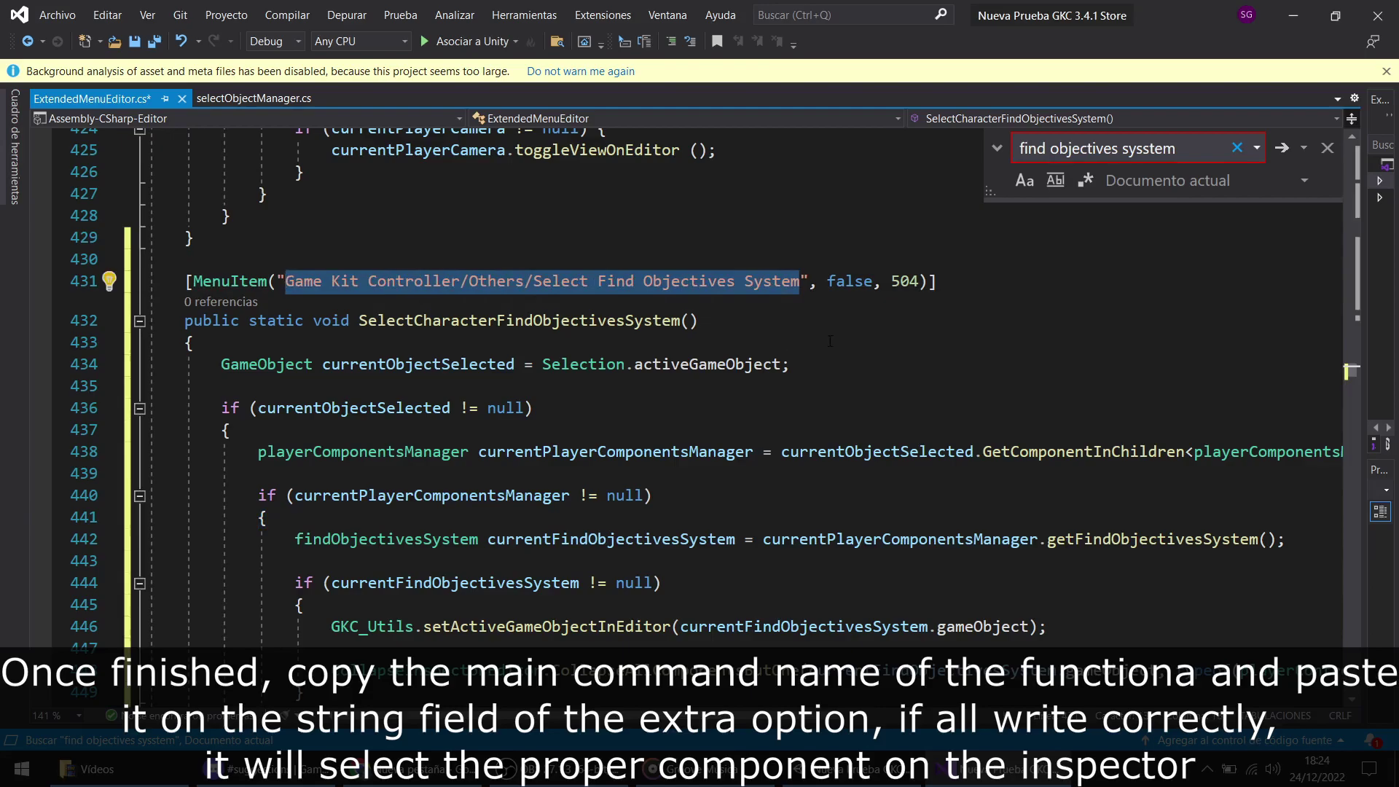
key(ctrl+s)
Step: Back in Unity, enlarge the Console and Hierarchy panels and clear the Console error
click(883, 776)
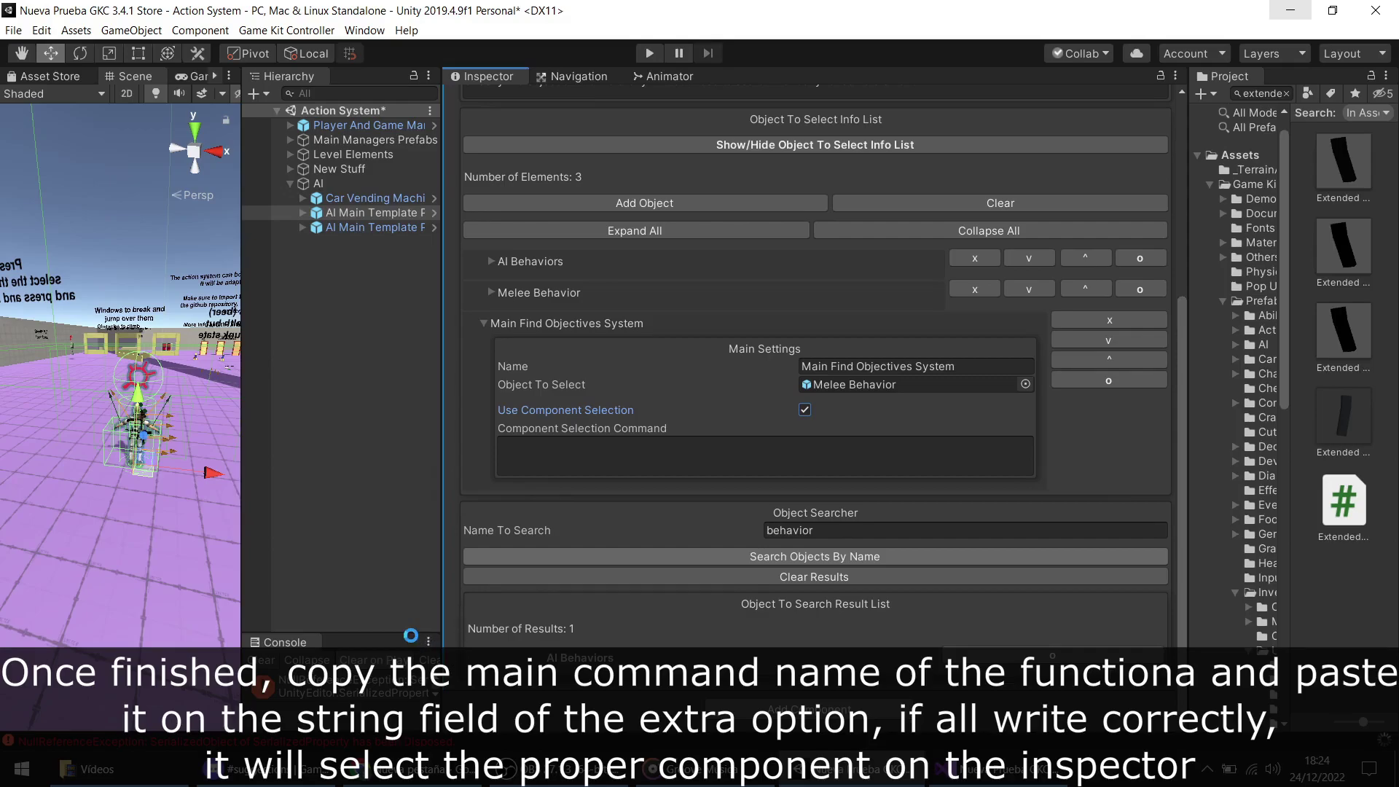
drag(410, 639, 411, 410)
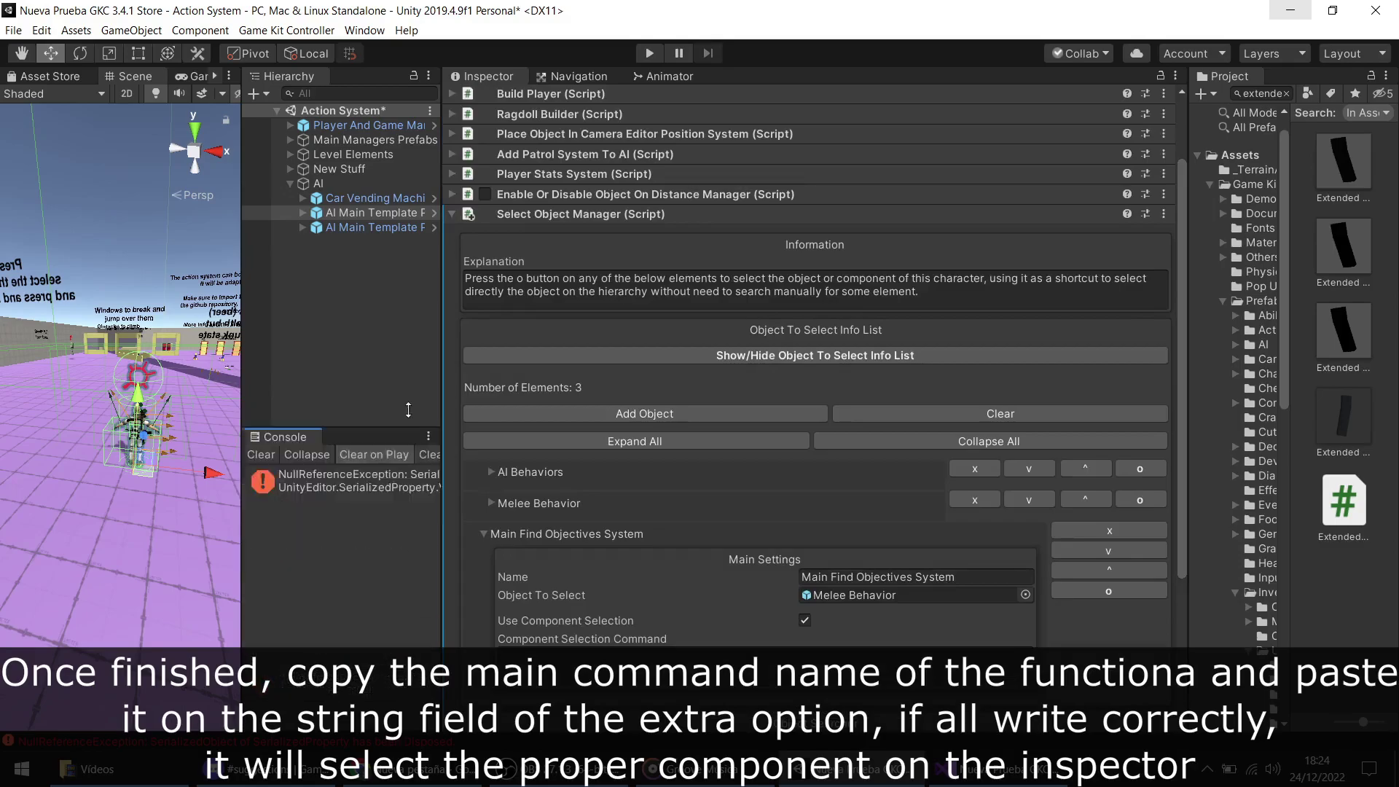
click(268, 433)
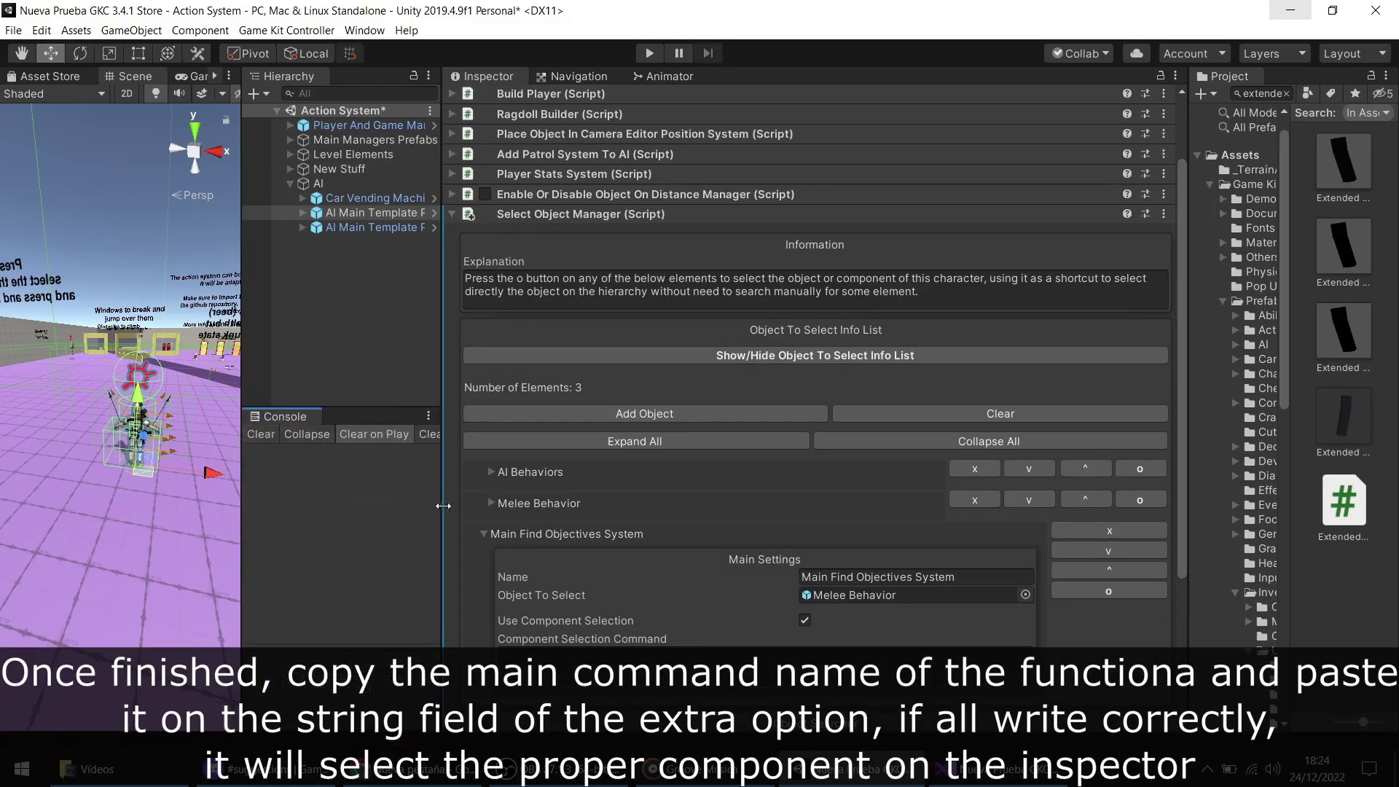
drag(443, 505, 537, 503)
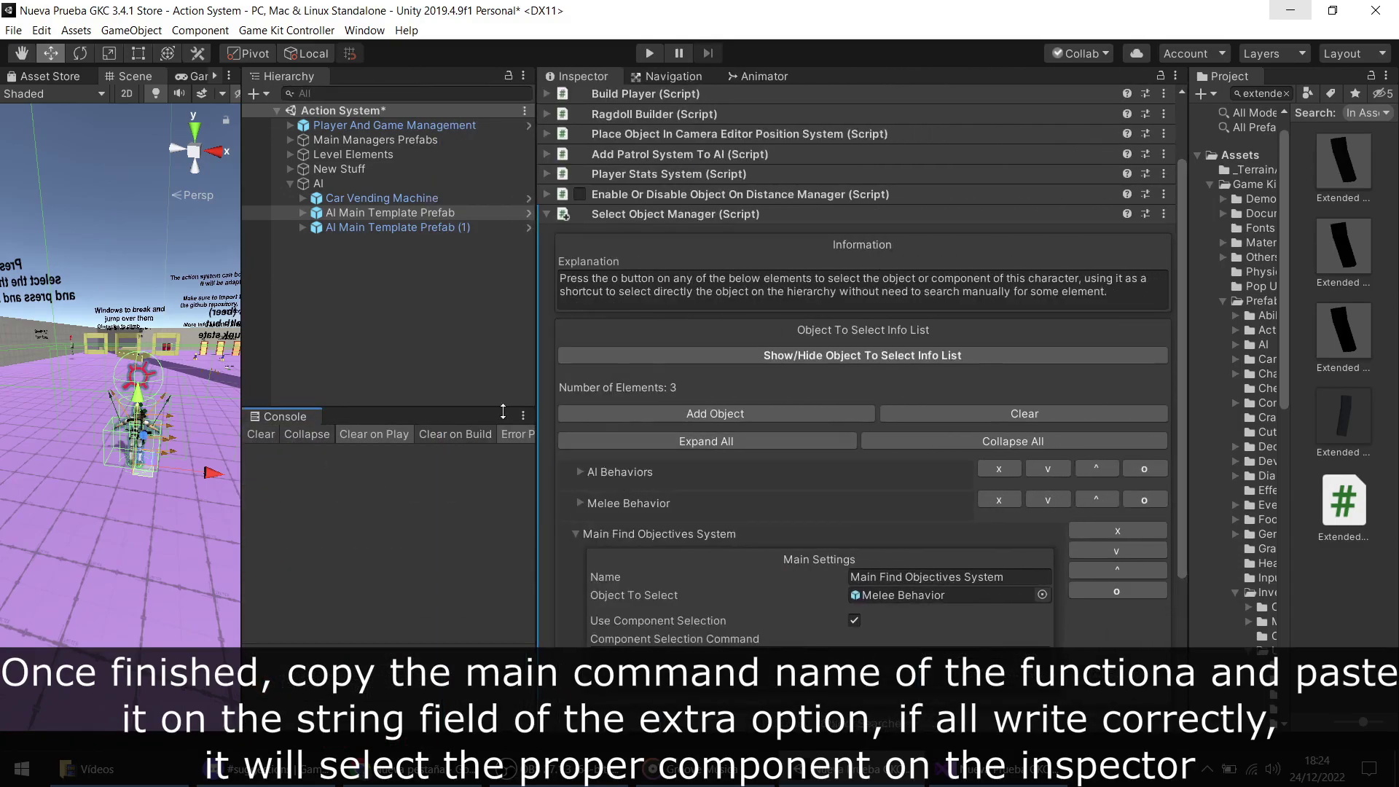
drag(503, 412, 503, 567)
Step: Paste 'Game Kit Controller/Others/Select Find Objectives System' into the Component Selection Command field
scroll(783, 536, down, 5)
click(826, 467)
text(Game Kit Controller/Others/Select Find Objectives System)
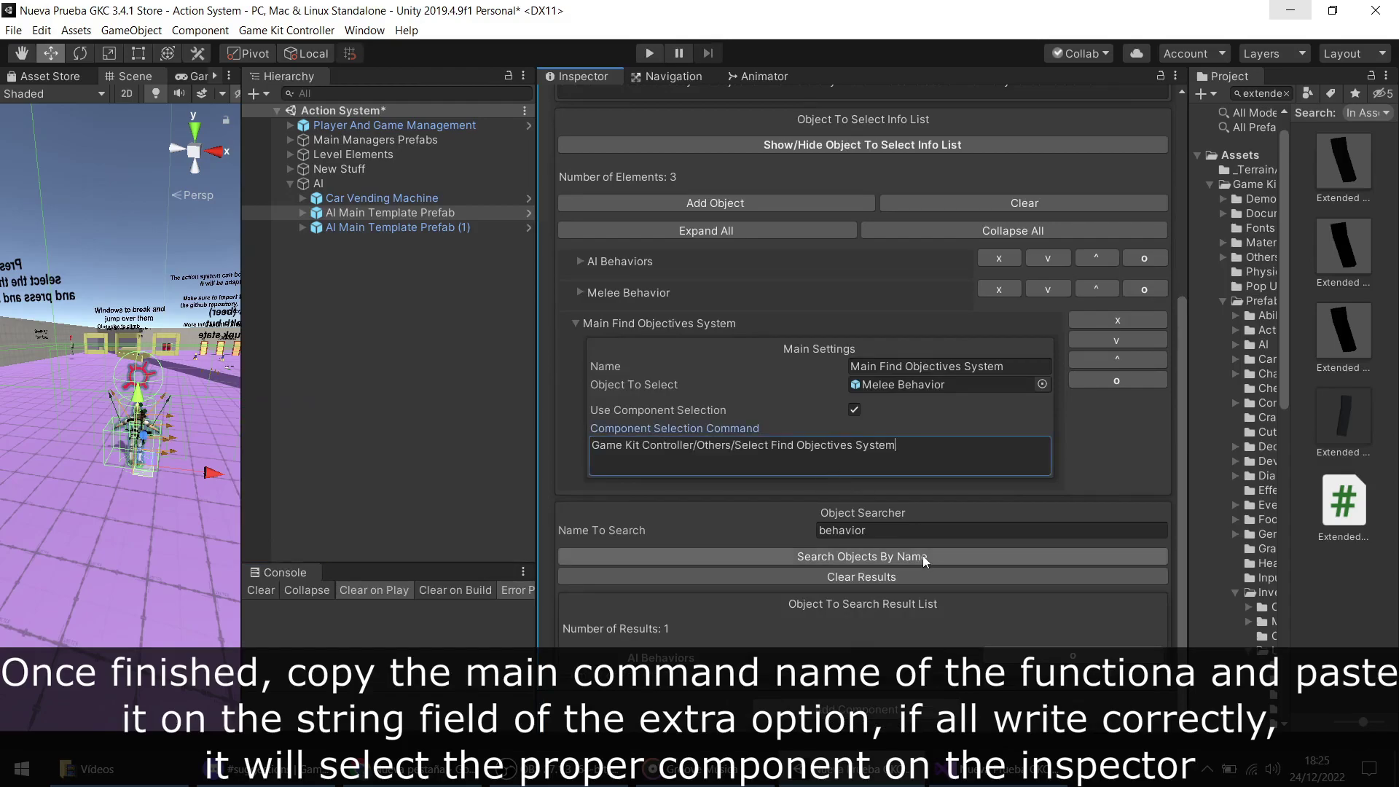
click(1090, 377)
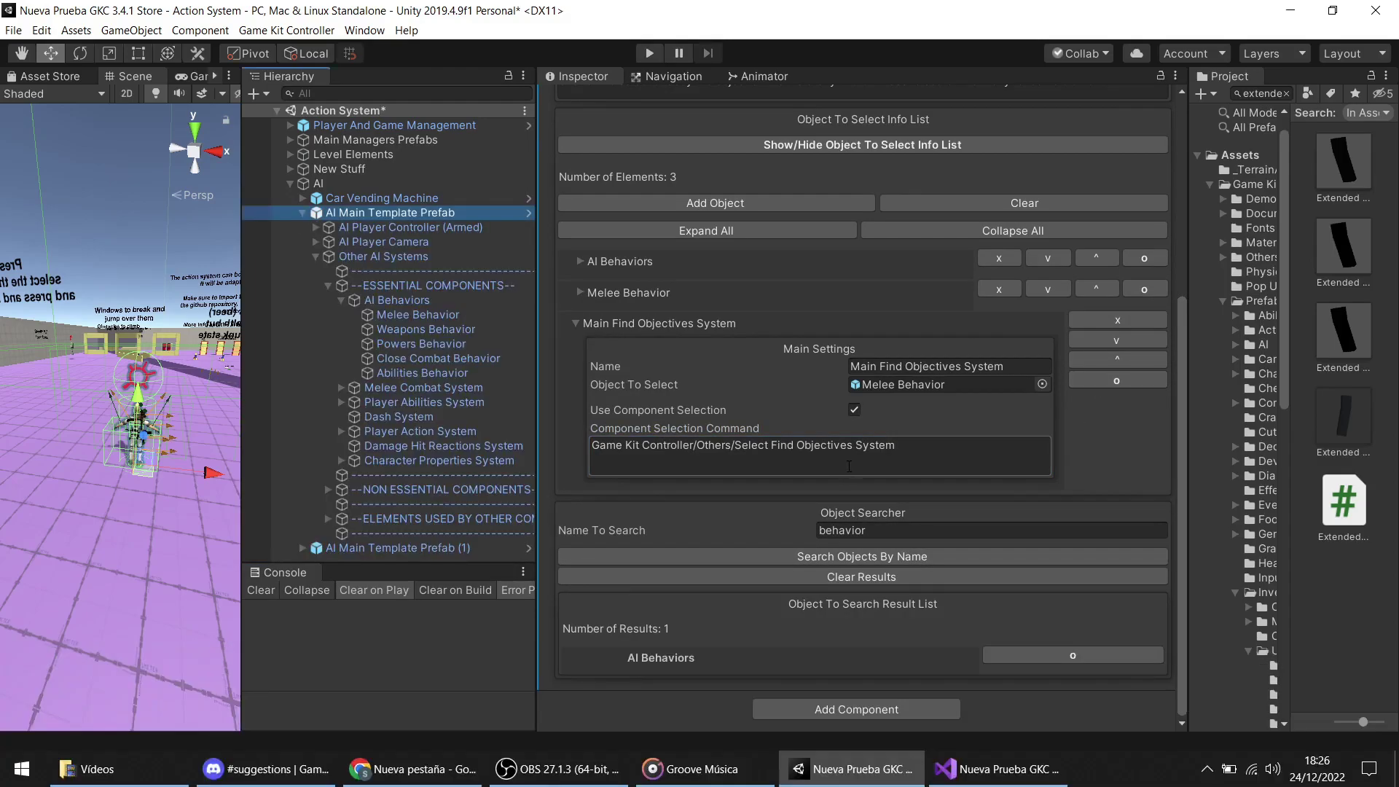
Step: Jump to the Main Find Objectives System target and toggle the Find Objectives System component
click(1107, 387)
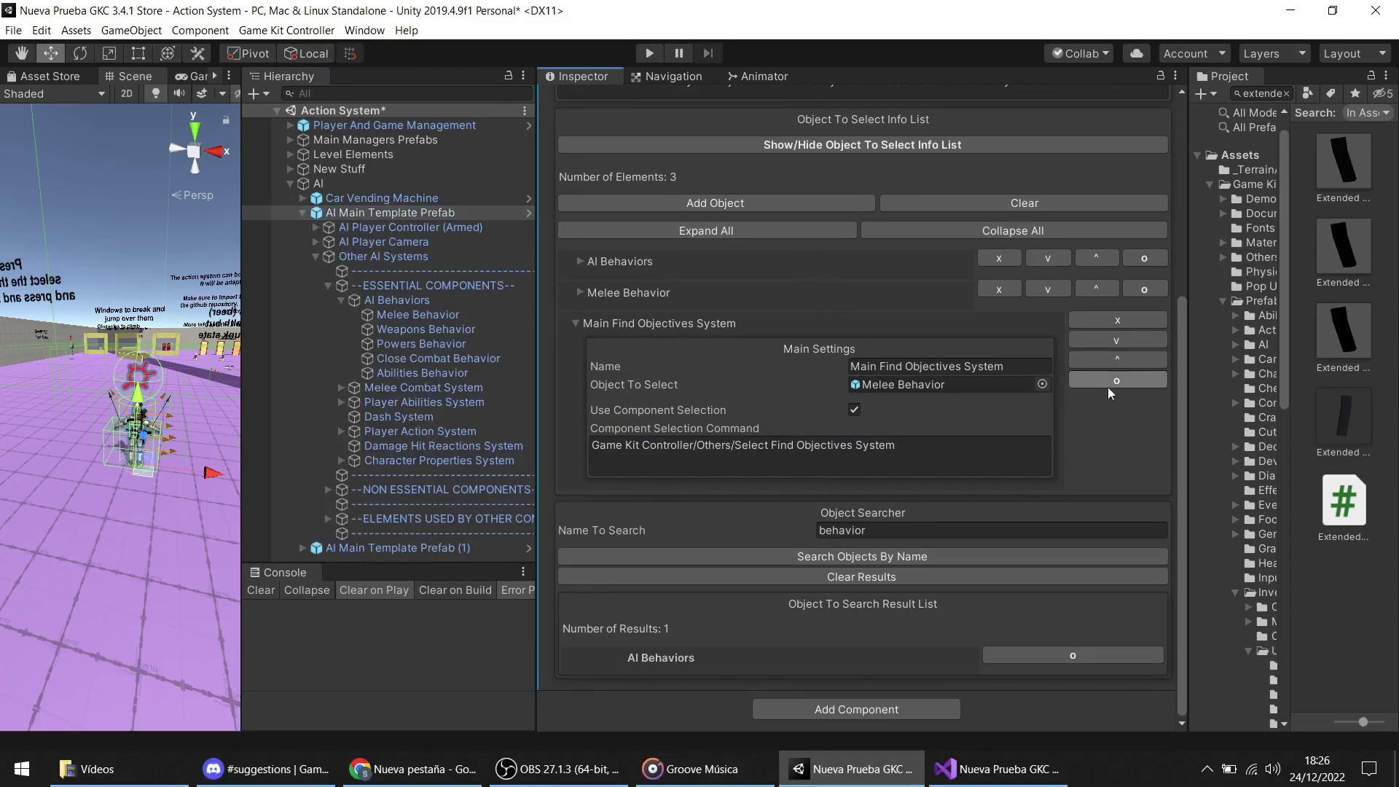
scroll(838, 391, down, 5)
scroll(838, 391, down, 5)
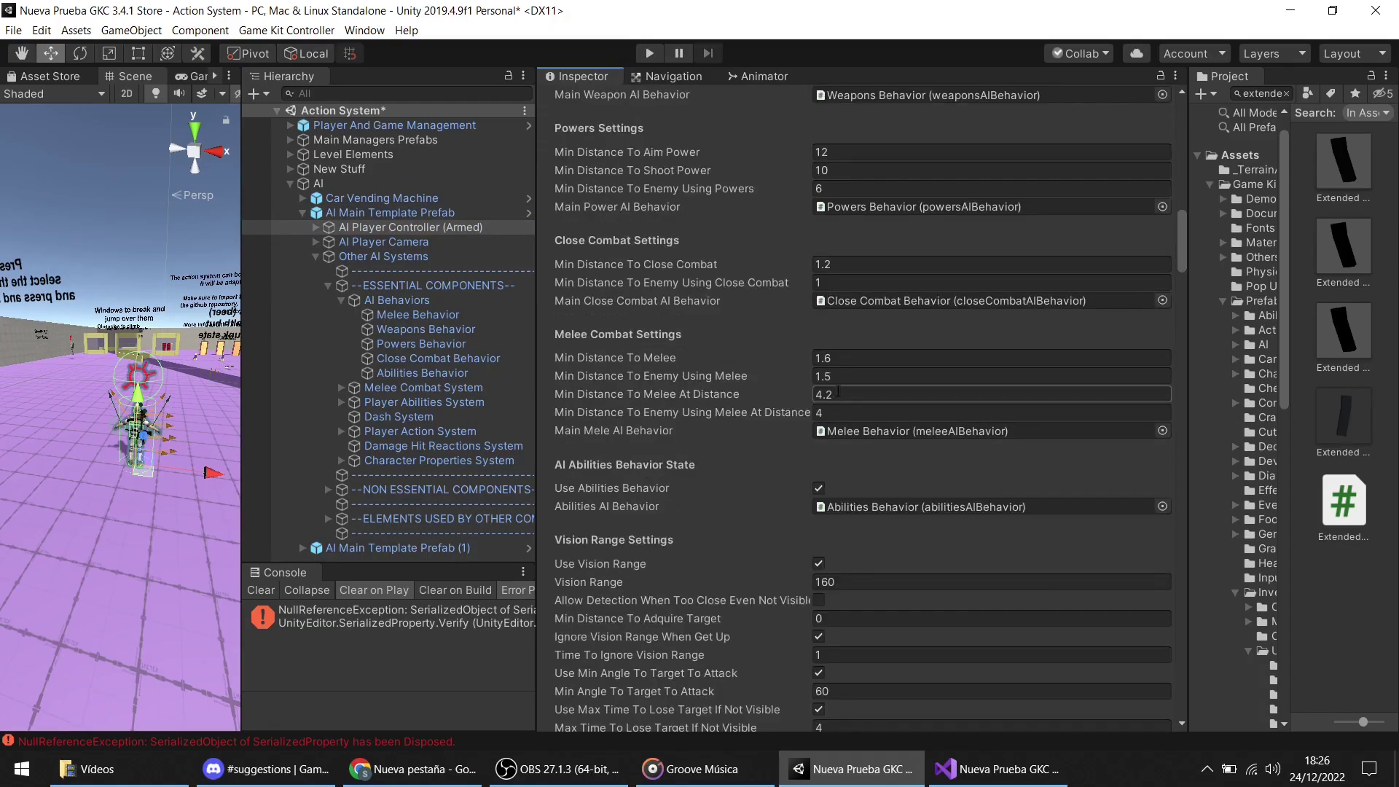
scroll(838, 391, up, 10)
click(672, 451)
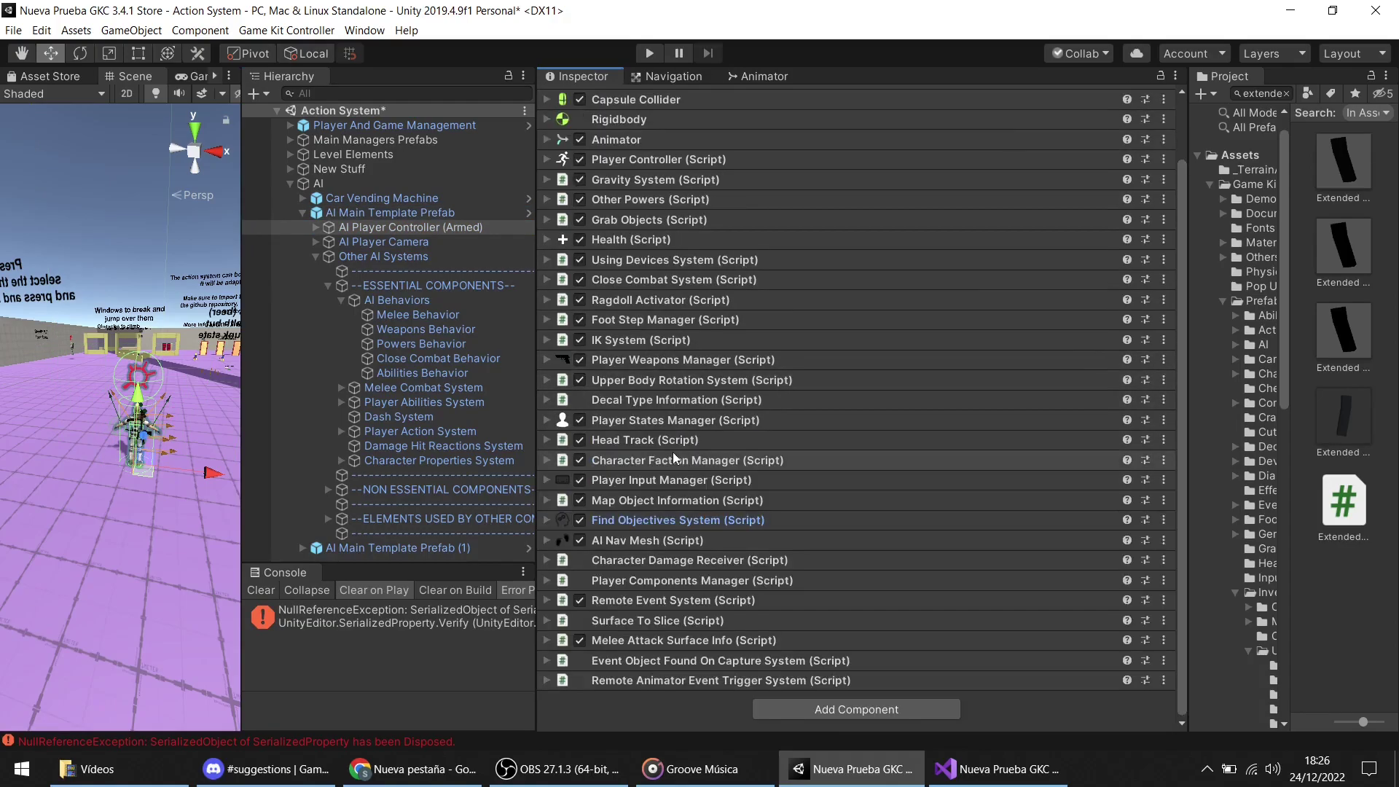
click(679, 519)
click(685, 518)
Step: Reselect AI Main Template Prefab, jump to the target again, and scroll through its settings
click(377, 199)
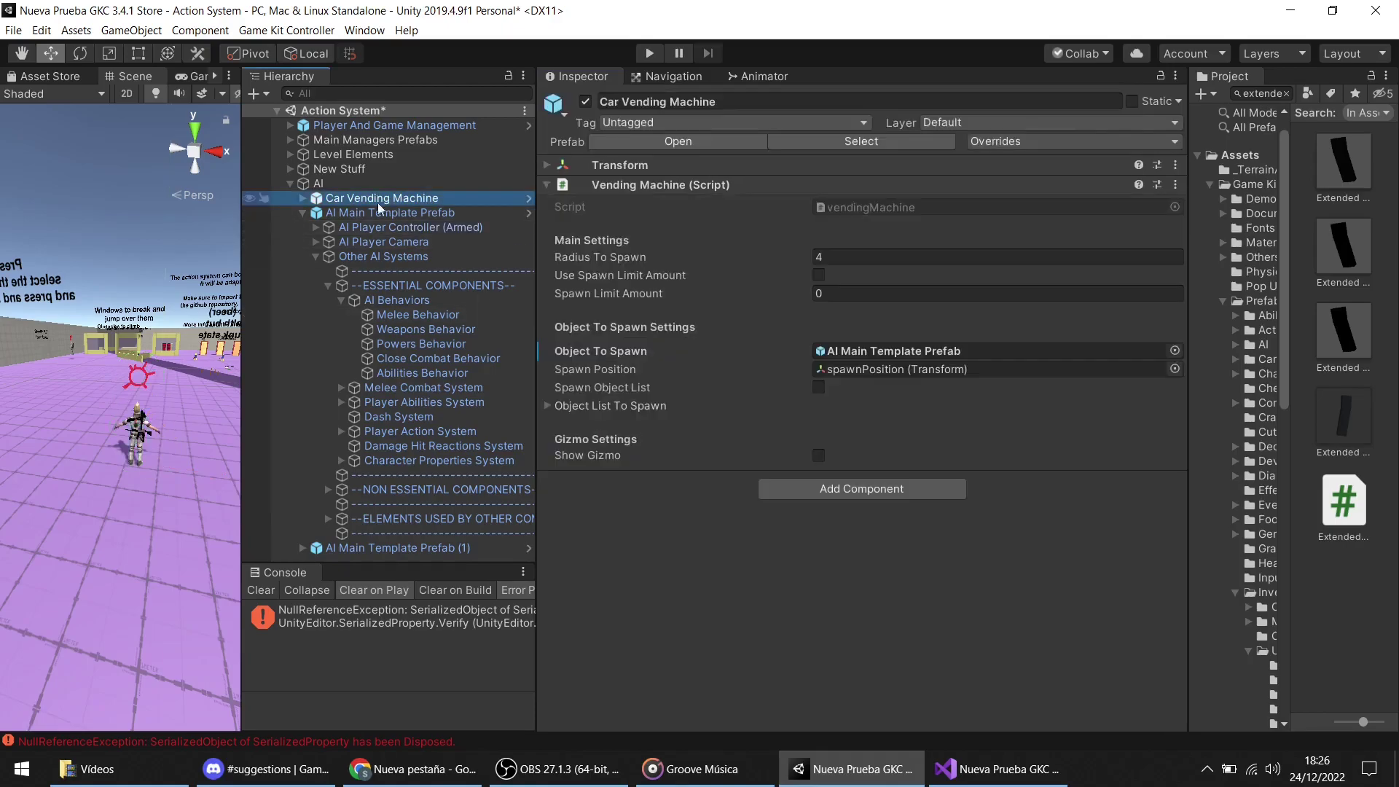
click(378, 212)
scroll(1055, 504, down, 5)
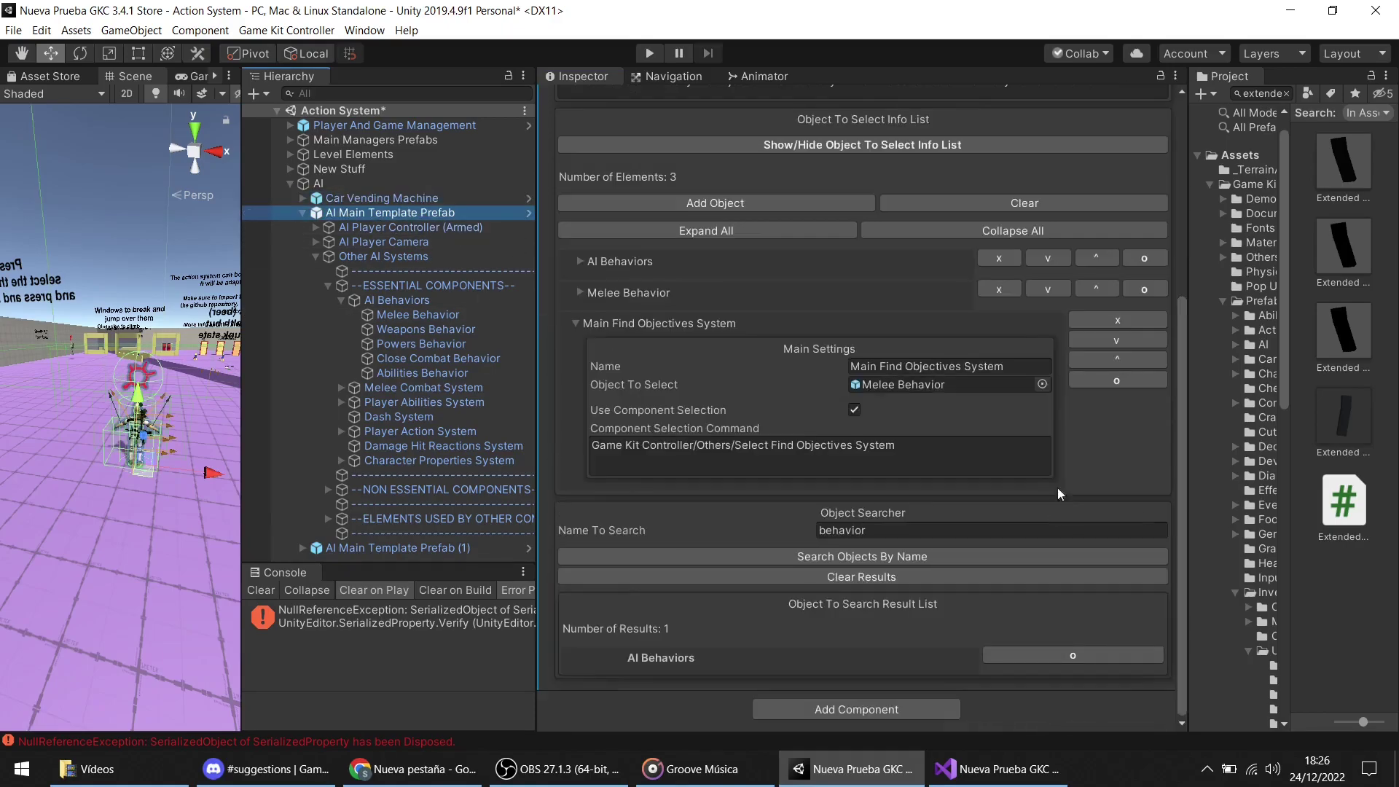
click(1103, 386)
scroll(1063, 509, down, 10)
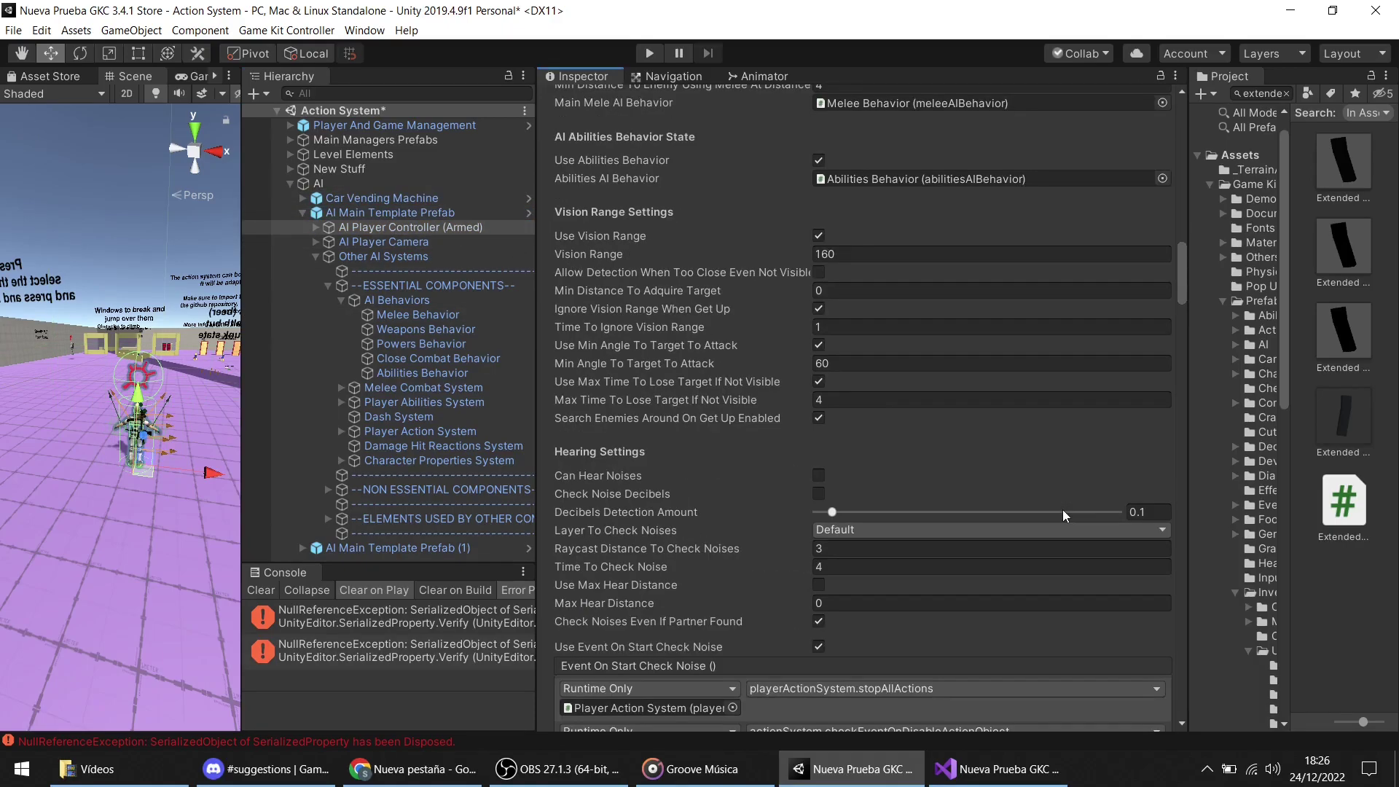
scroll(1063, 510, down, 5)
scroll(1062, 509, down, 5)
scroll(1062, 509, down, 5)
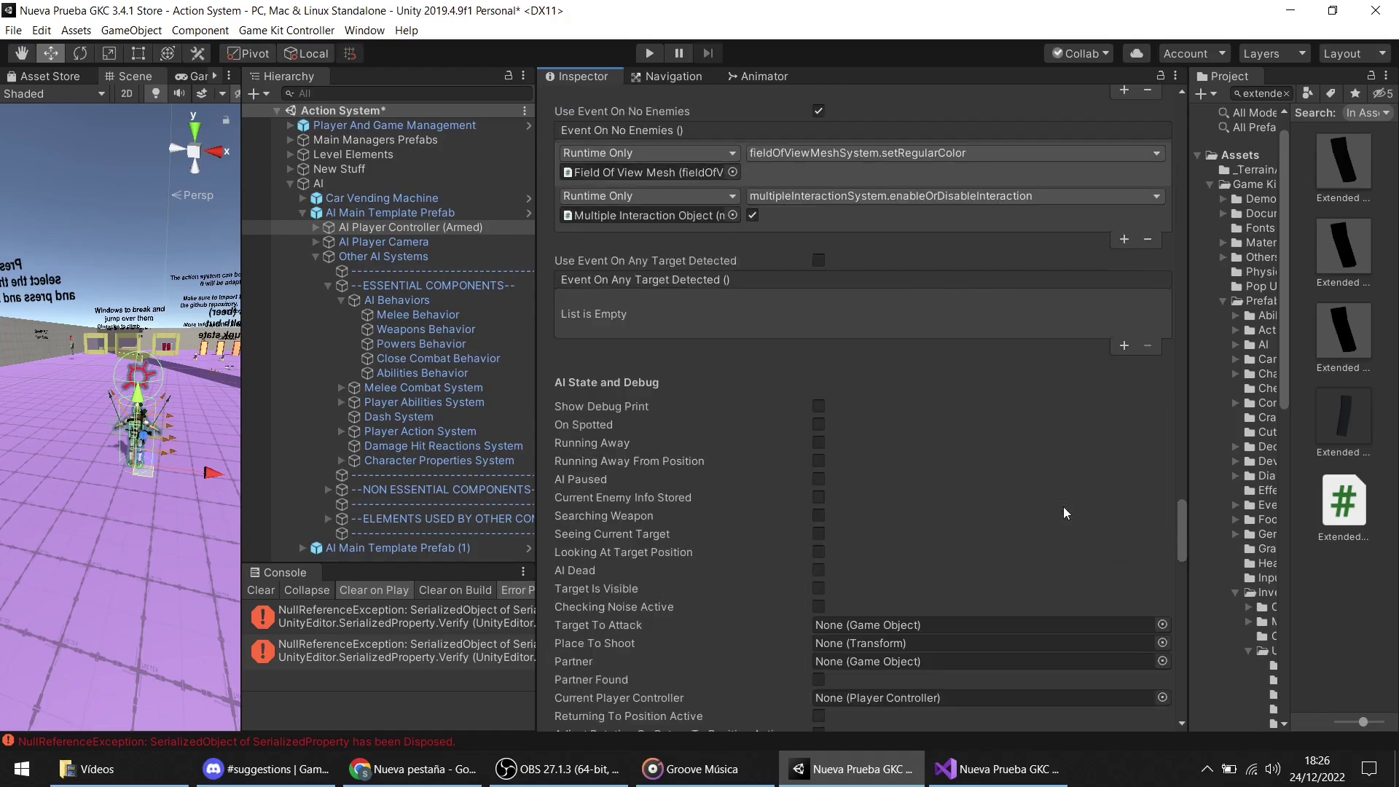